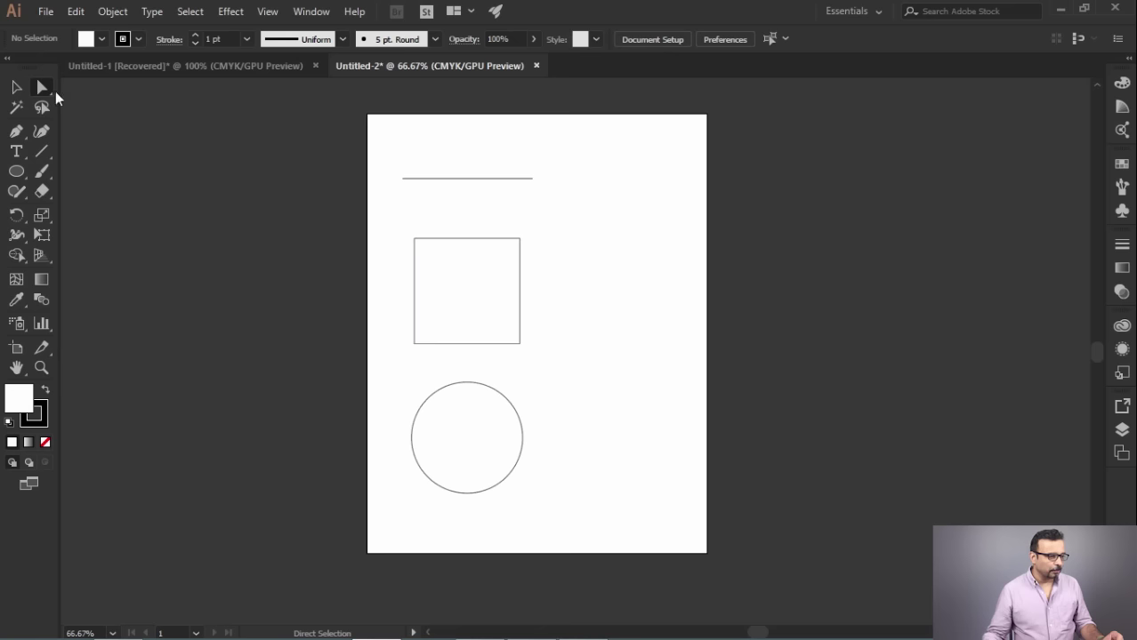
click(15, 89)
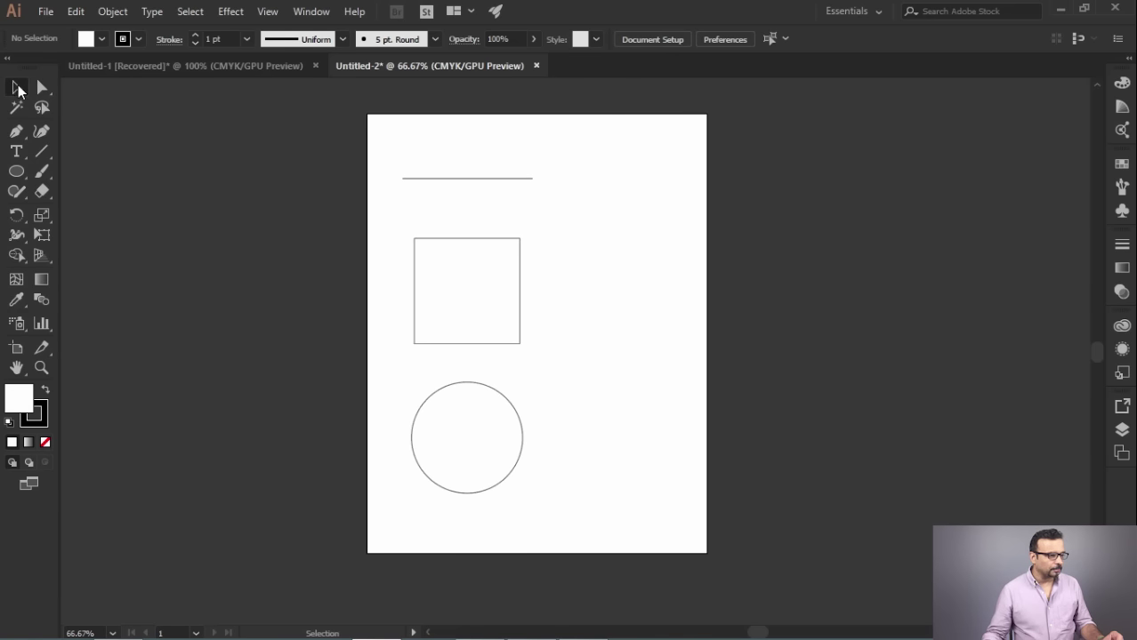
click(42, 86)
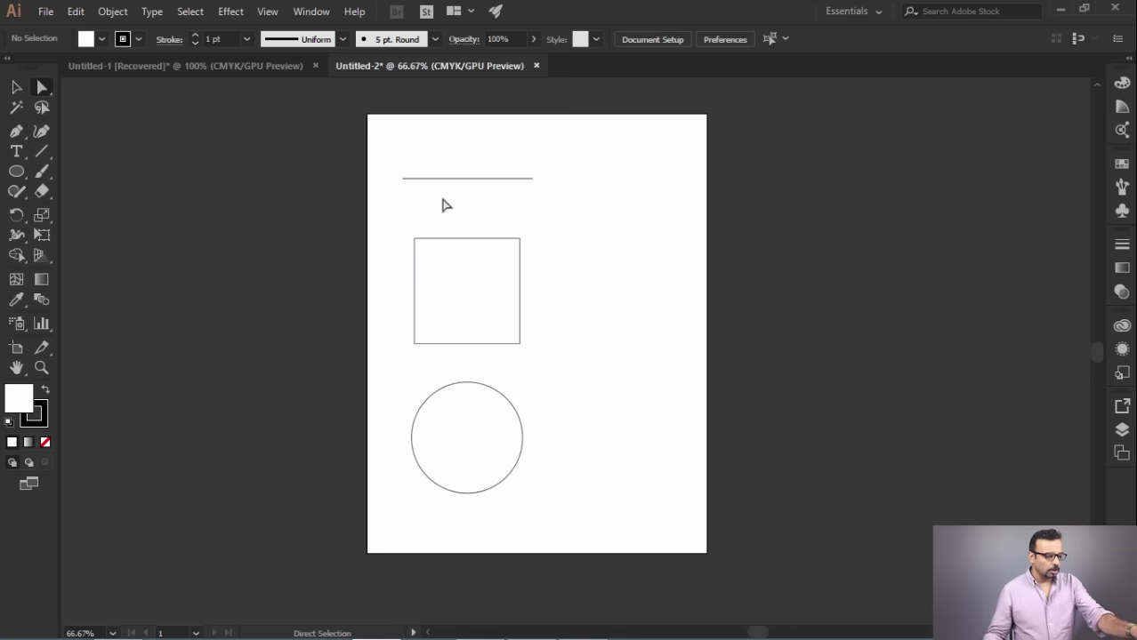
alt+scroll(444, 178, up, 2)
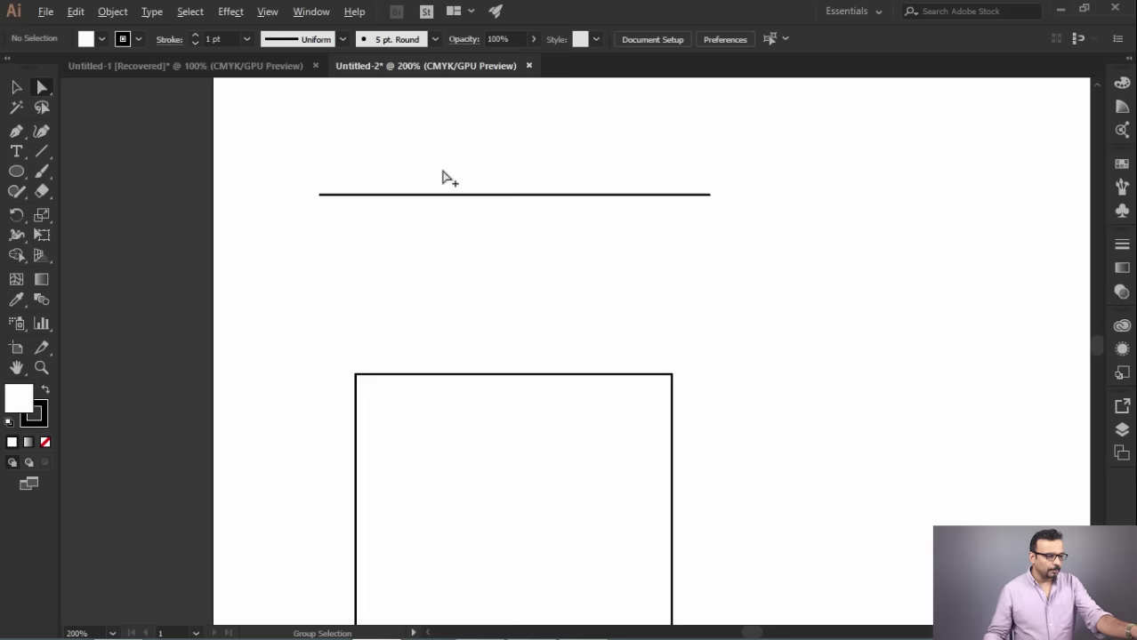
alt+scroll(444, 178, up, 1)
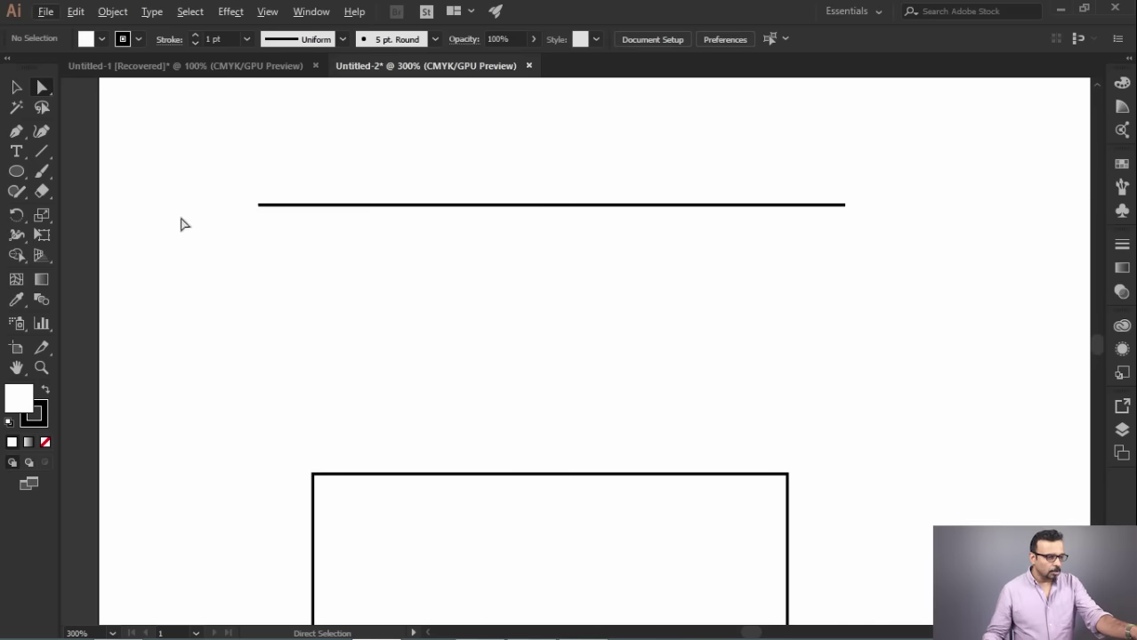
drag(36, 160, 101, 157)
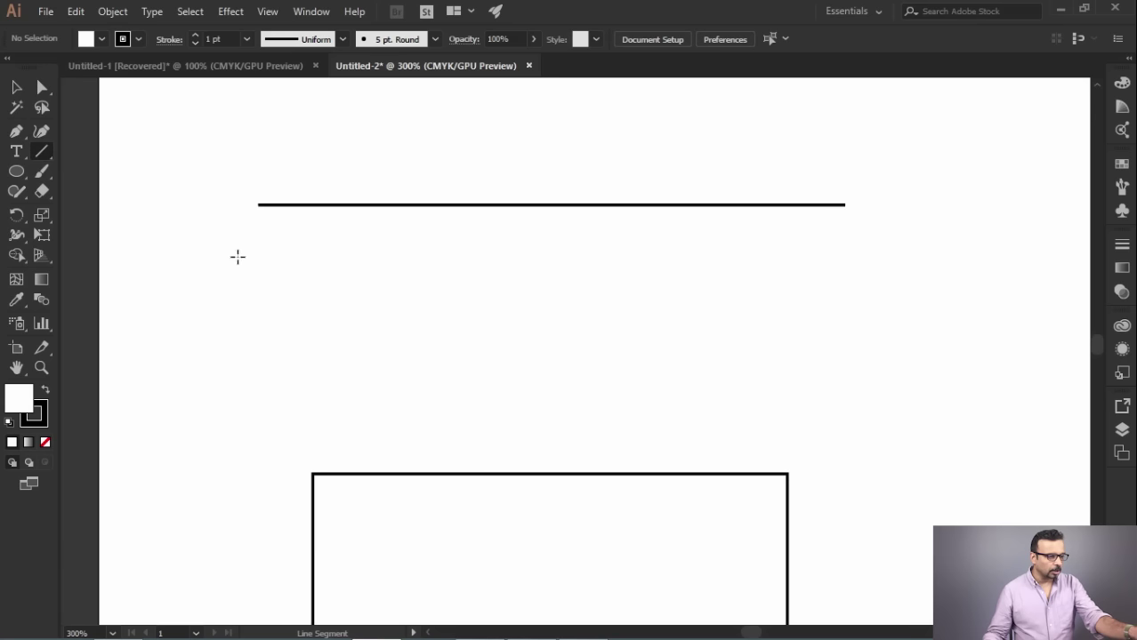
drag(259, 265, 845, 266)
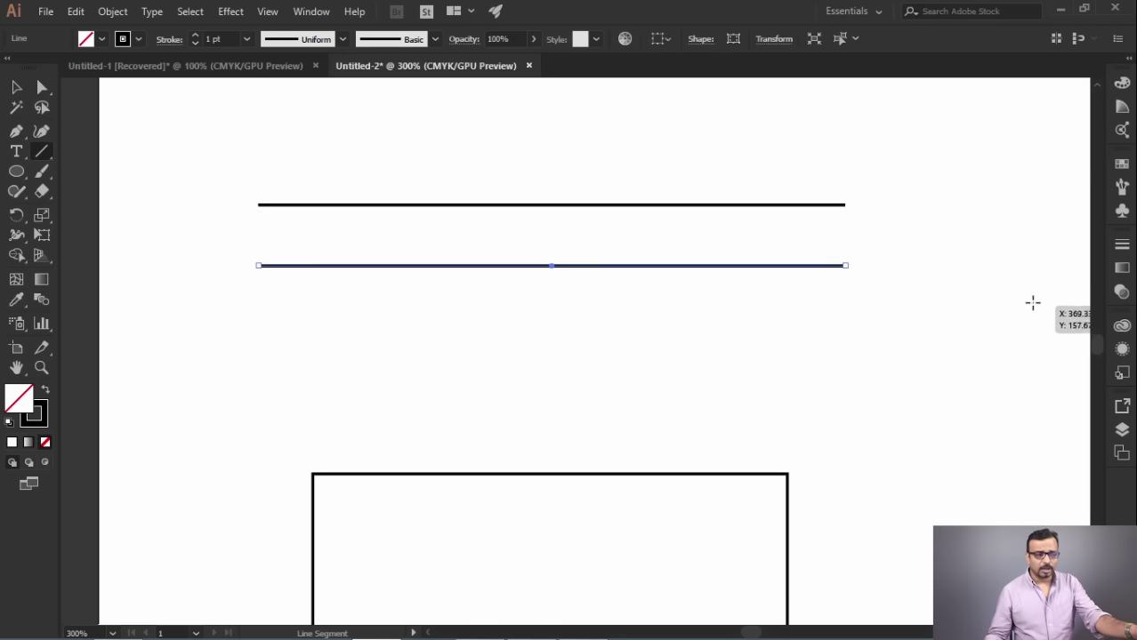
key(ctrl+z)
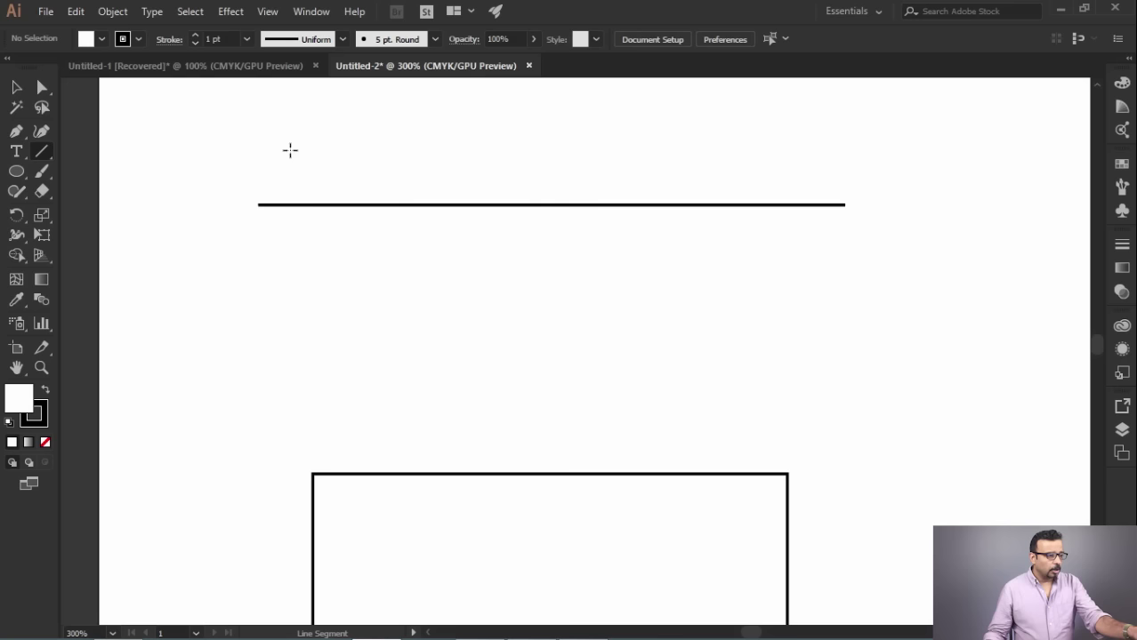
click(39, 88)
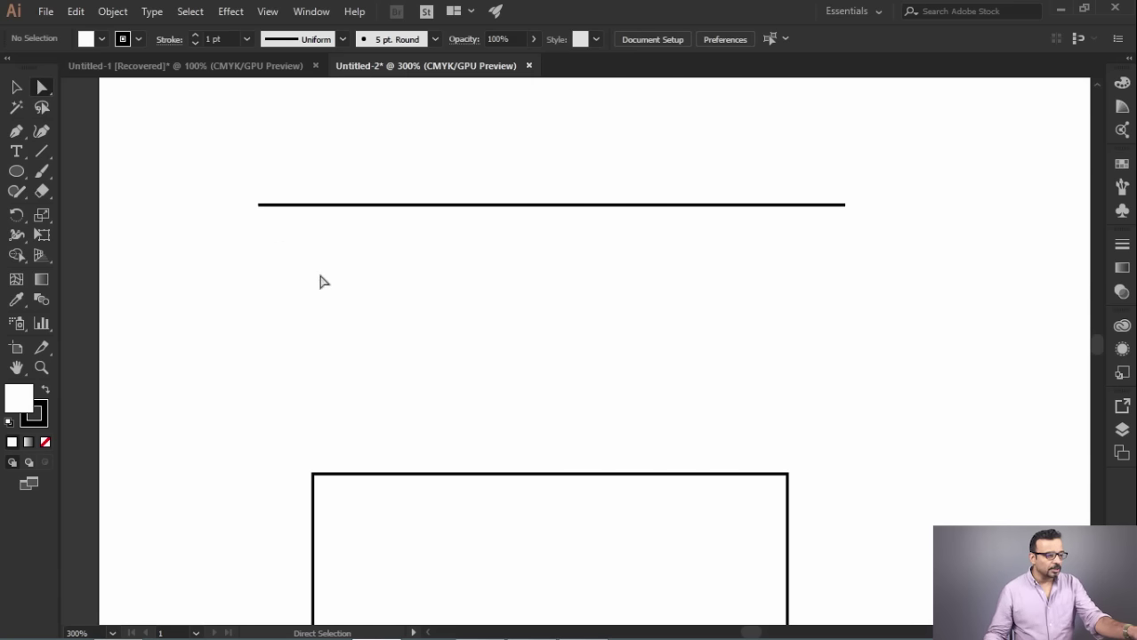
scroll(445, 301, down, 2)
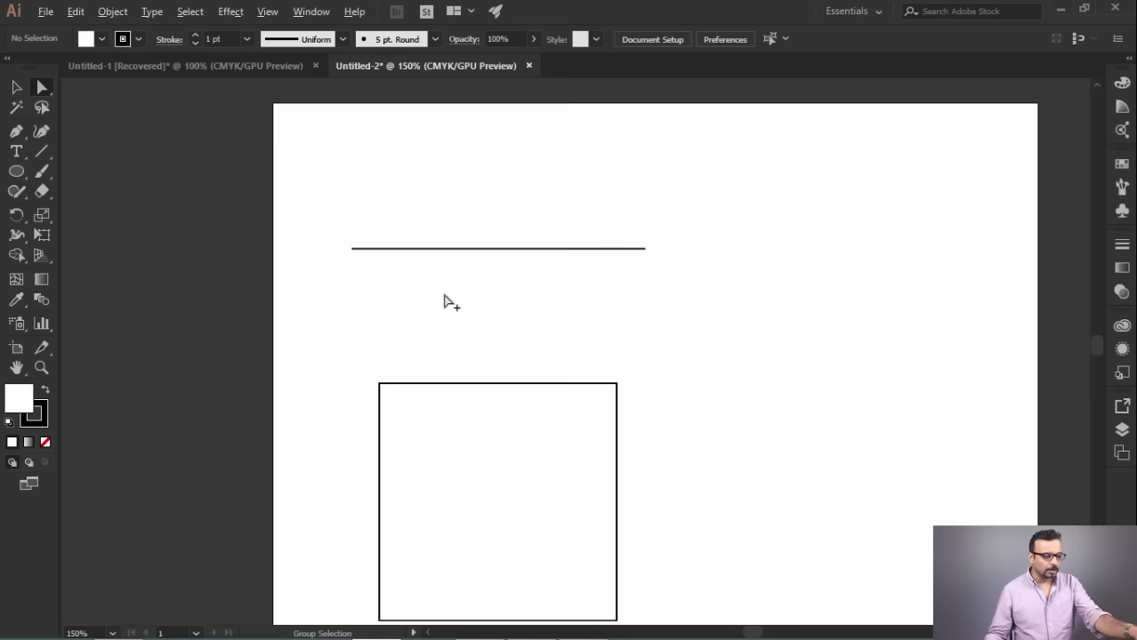
drag(593, 341, 576, 228)
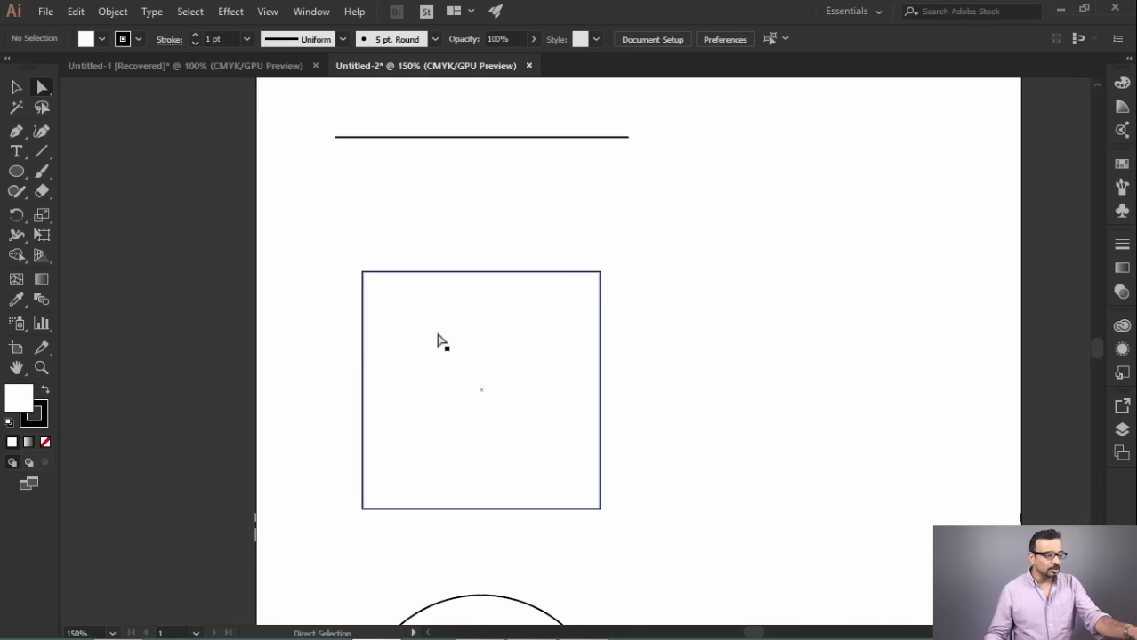
drag(402, 347, 672, 348)
key(ctrl+z)
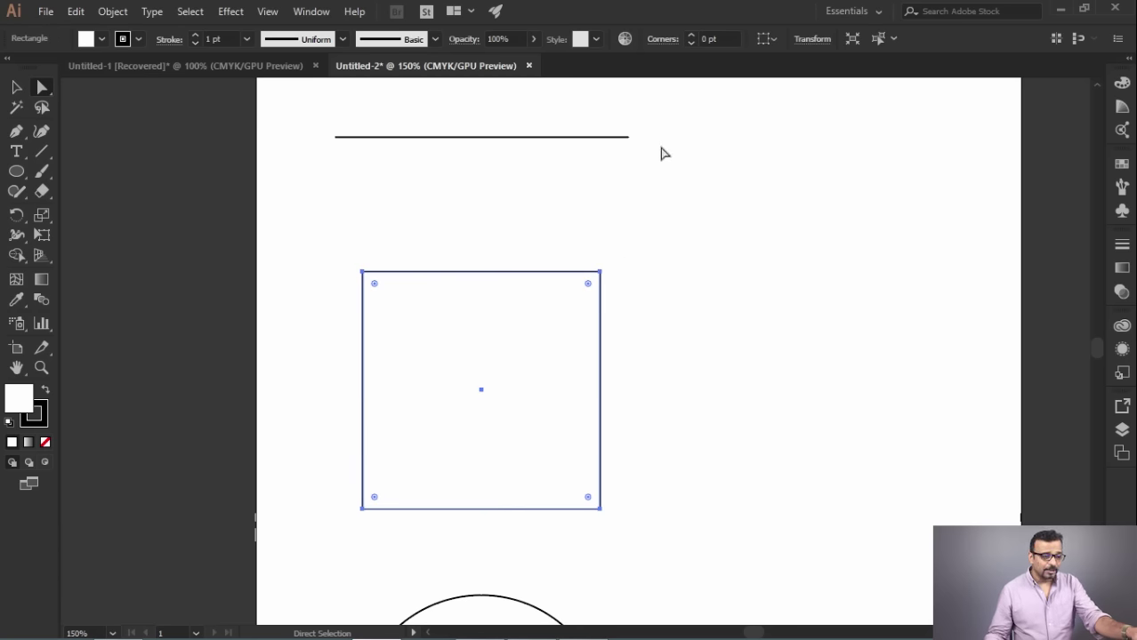
key(space)
drag(447, 160, 451, 257)
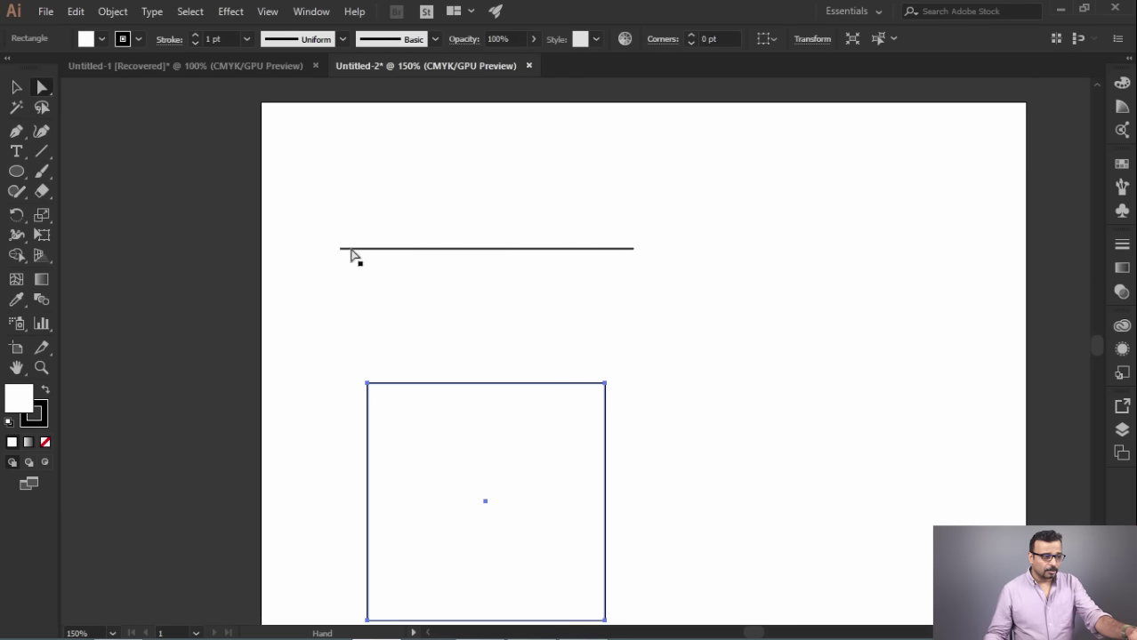
scroll(350, 252, up, 3)
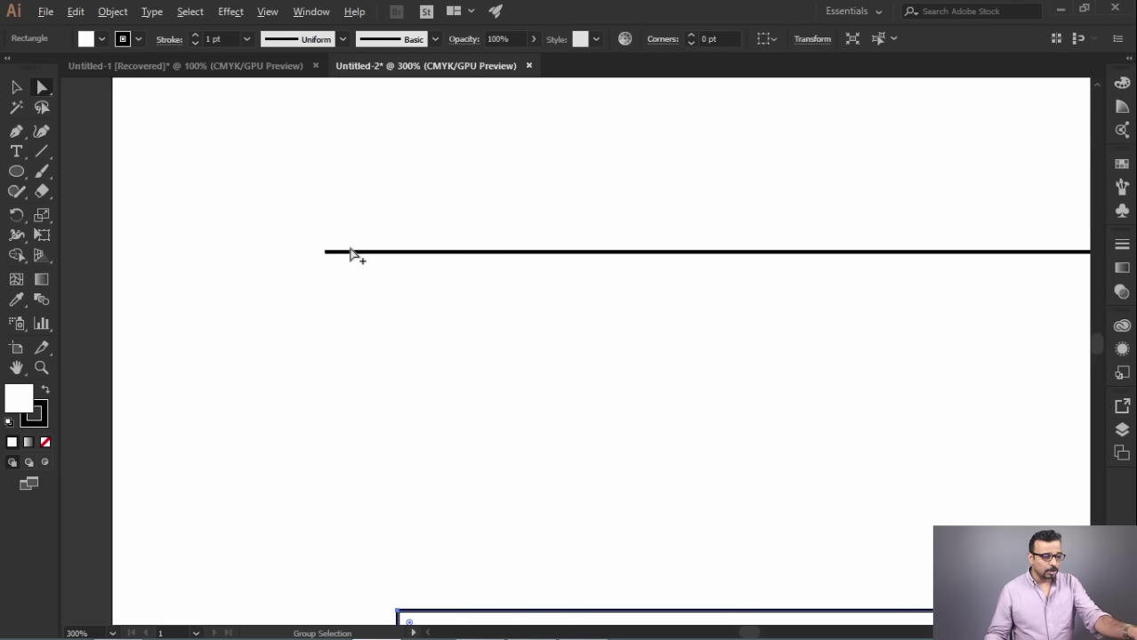
key(space)
drag(434, 297, 353, 306)
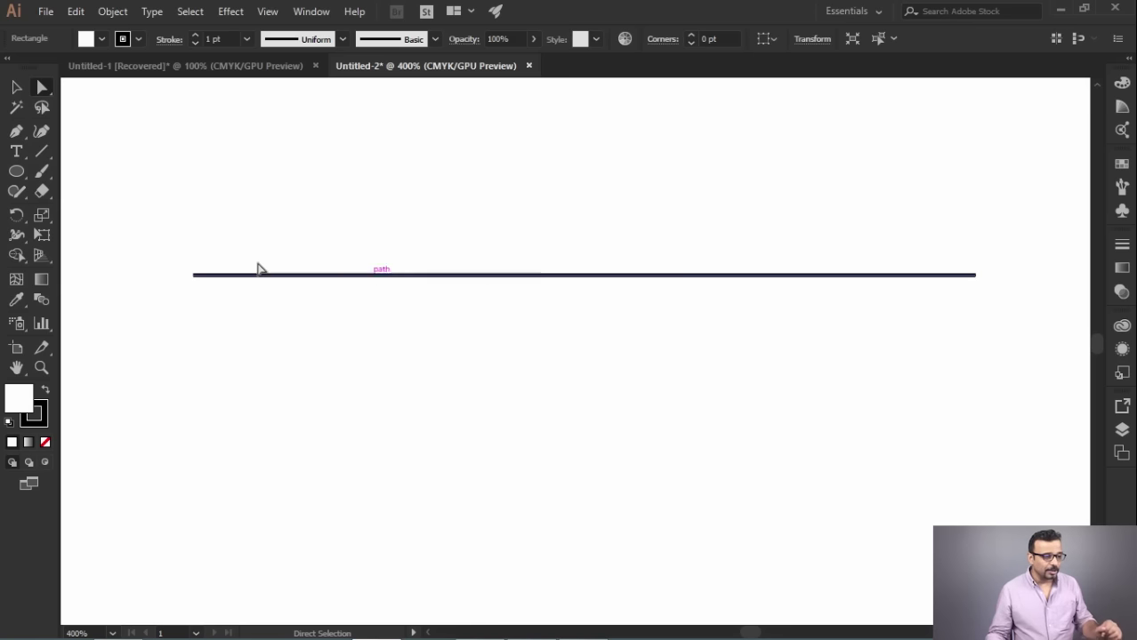
Marquee-select the horizontal line and set its stroke to None
drag(168, 257, 988, 333)
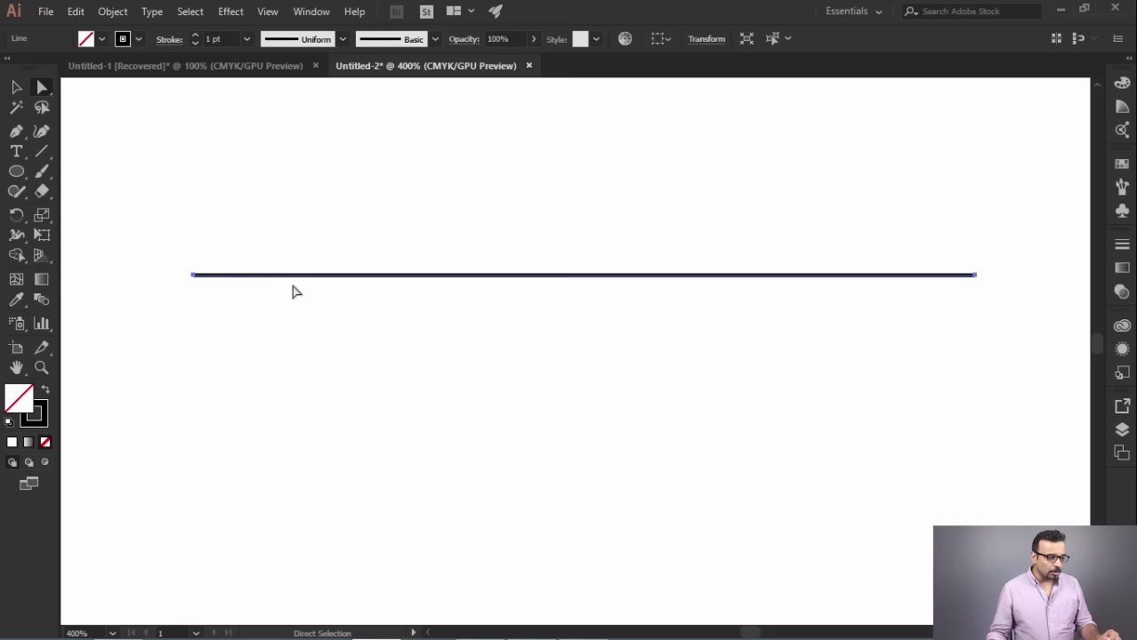
click(42, 426)
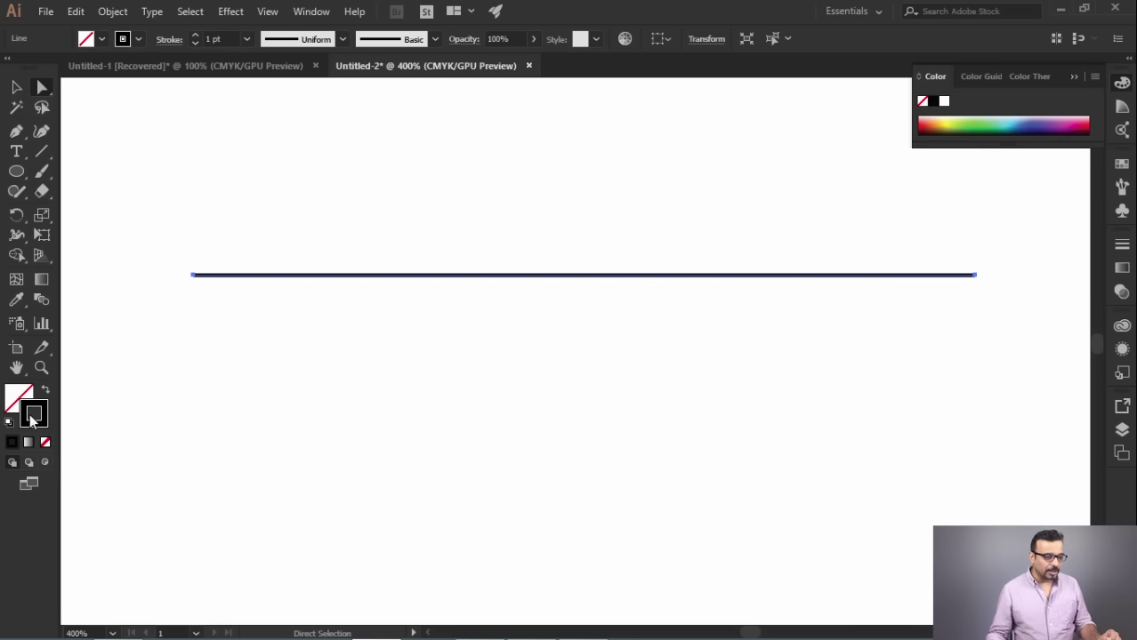
click(17, 396)
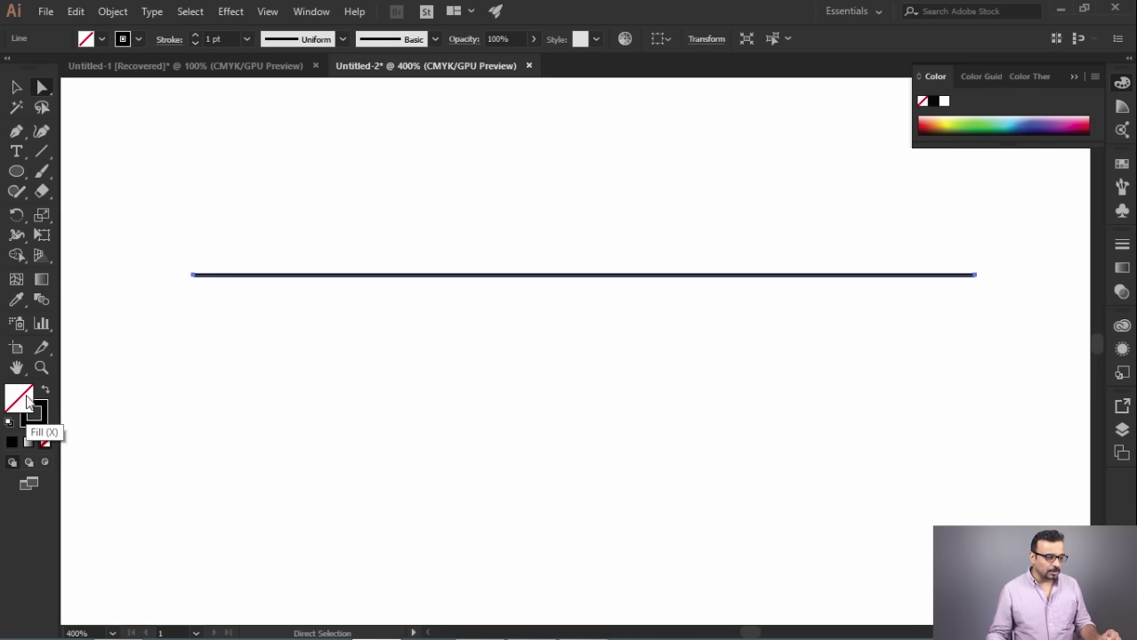
click(24, 416)
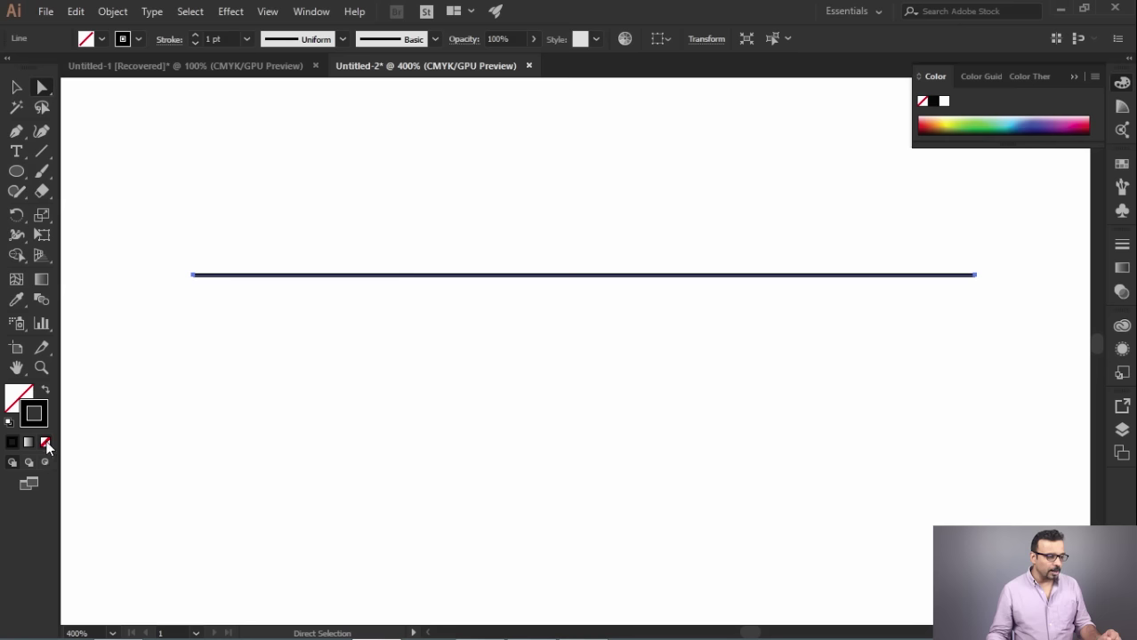
click(45, 444)
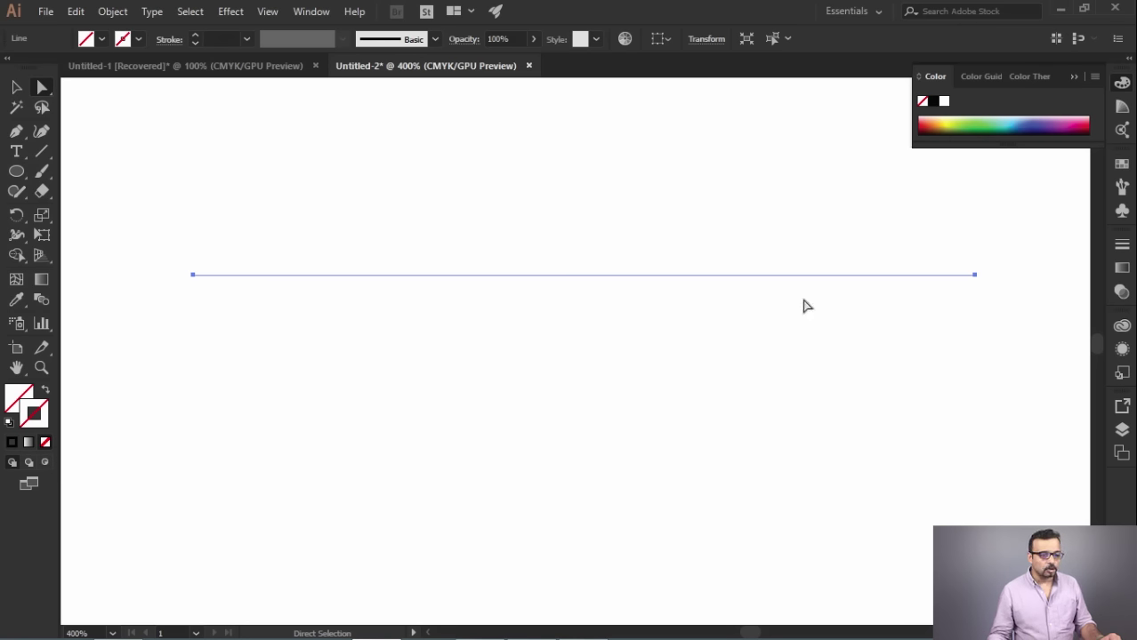
drag(161, 248, 1007, 314)
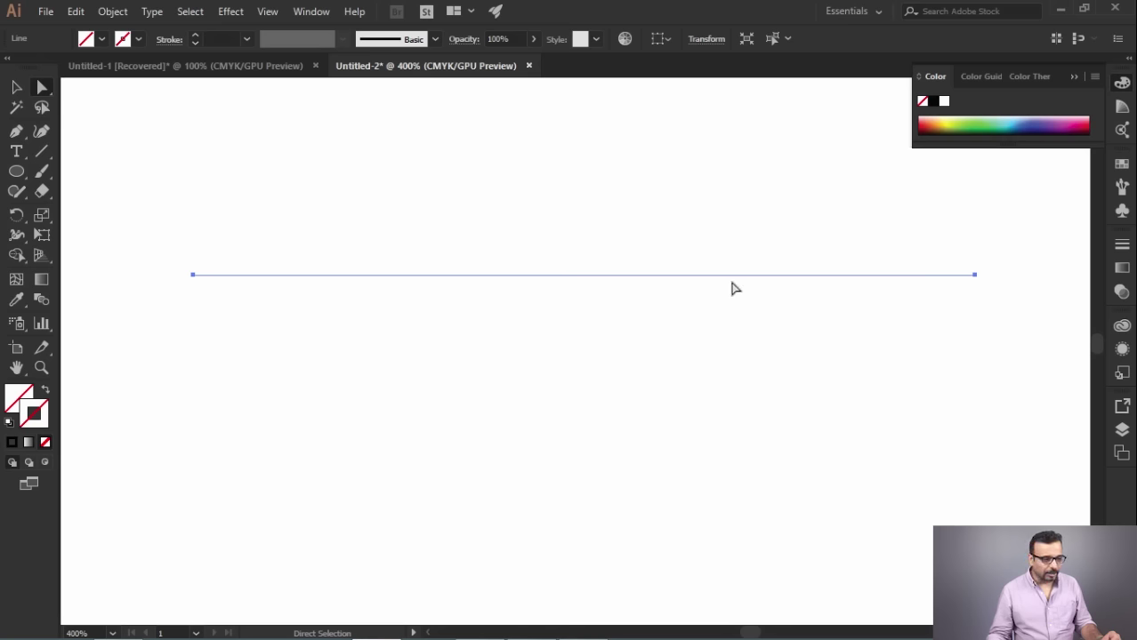
click(268, 12)
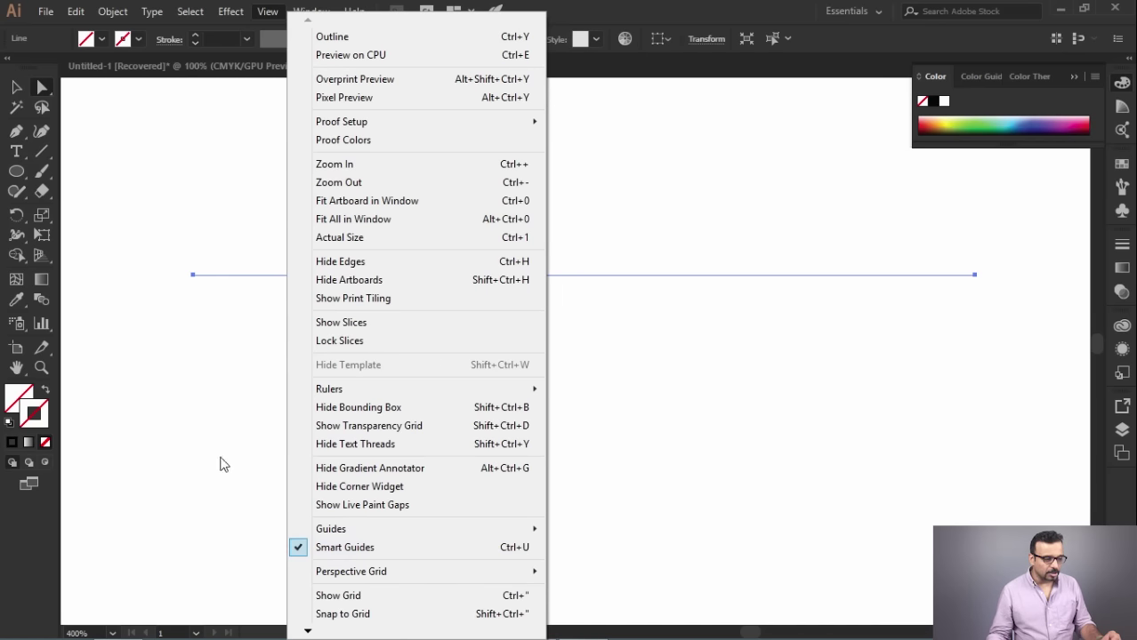
click(304, 13)
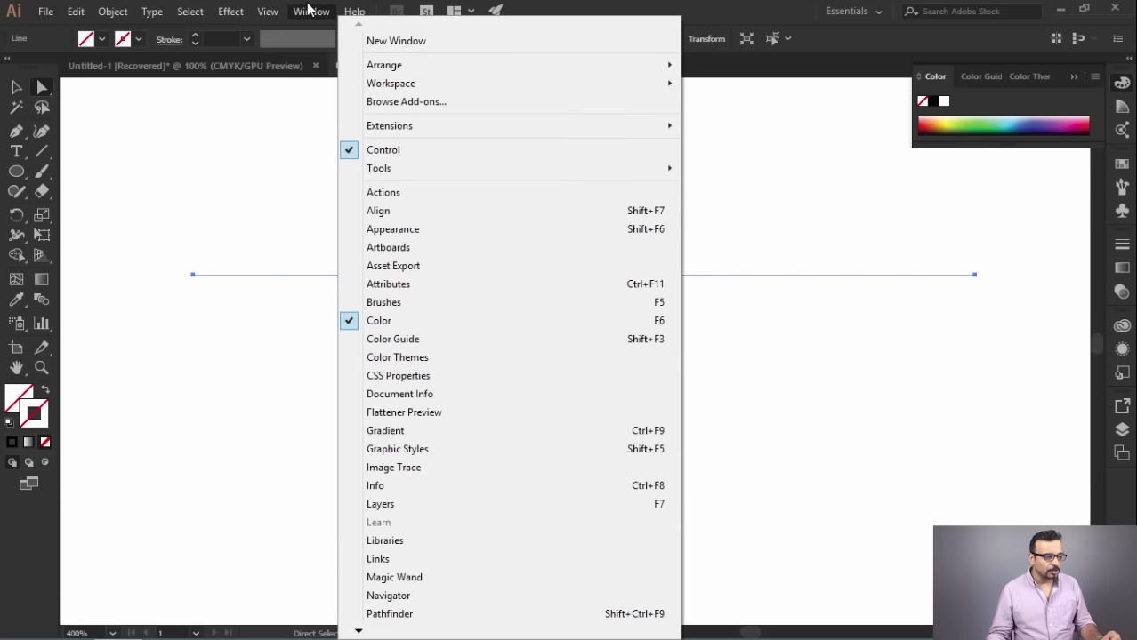
click(307, 12)
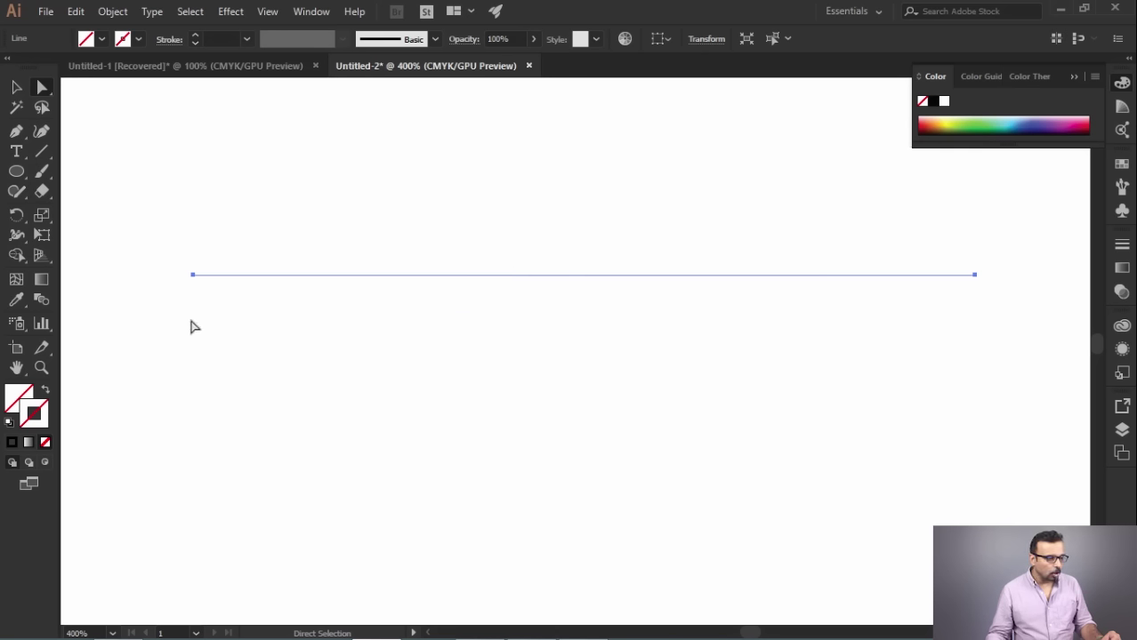
Select the line's endpoint anchors and give the line a black stroke
click(191, 277)
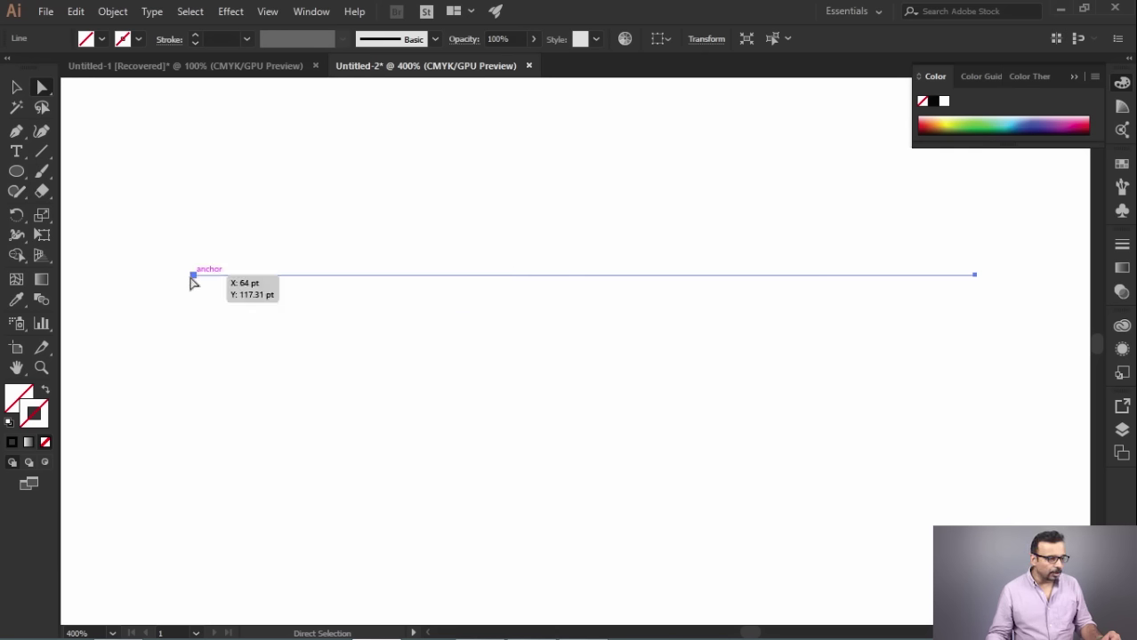
click(975, 275)
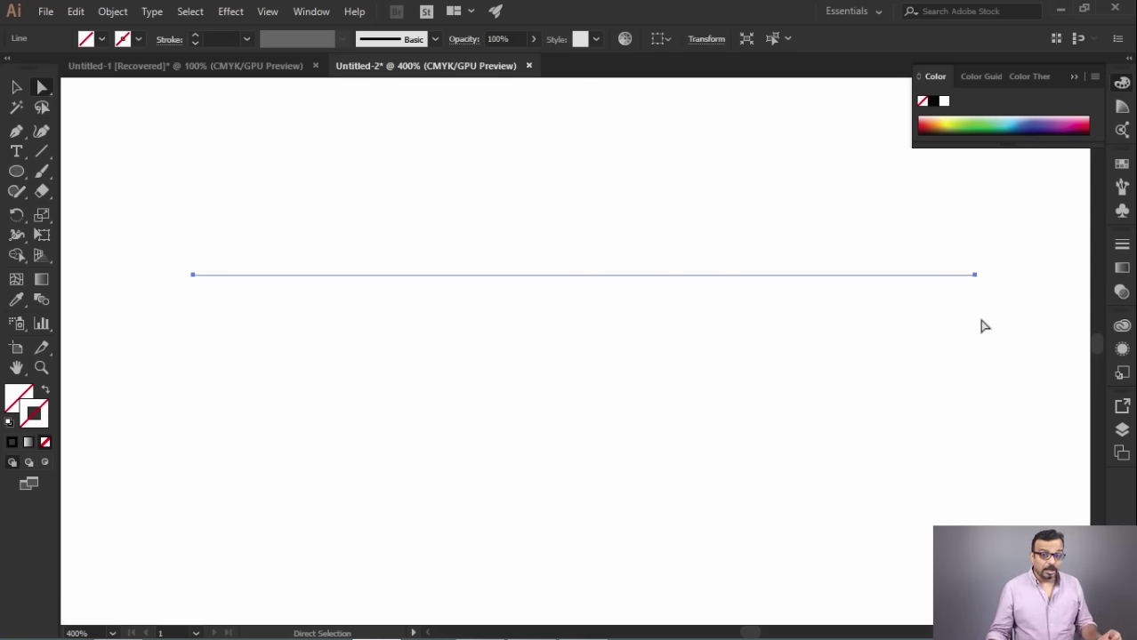
drag(1010, 251, 961, 357)
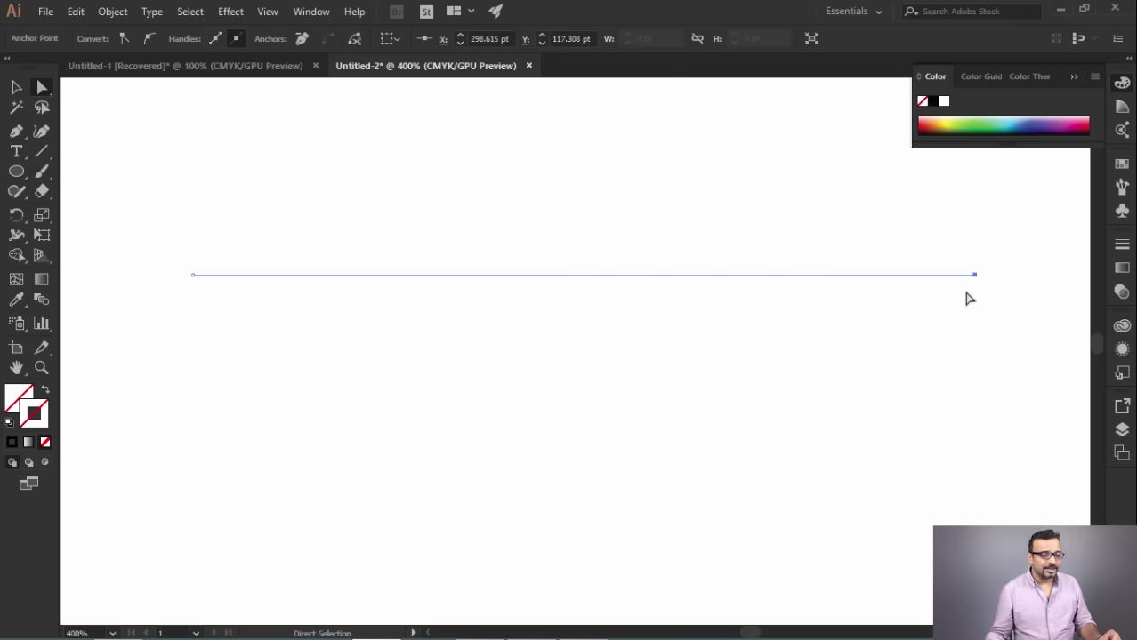
drag(1004, 253, 962, 304)
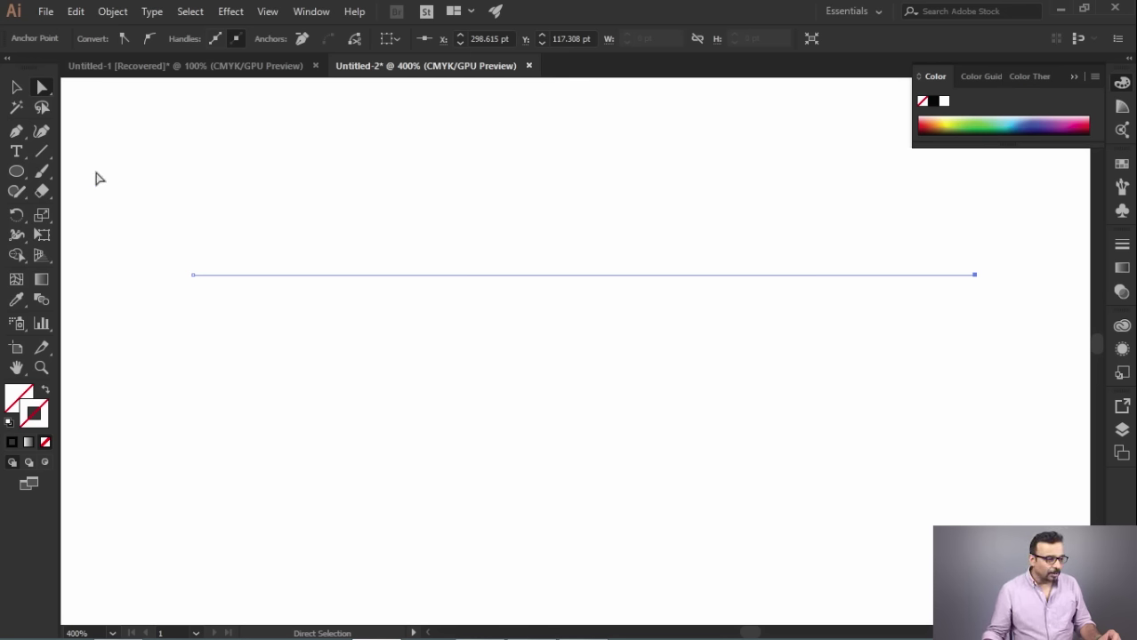
drag(169, 255, 222, 319)
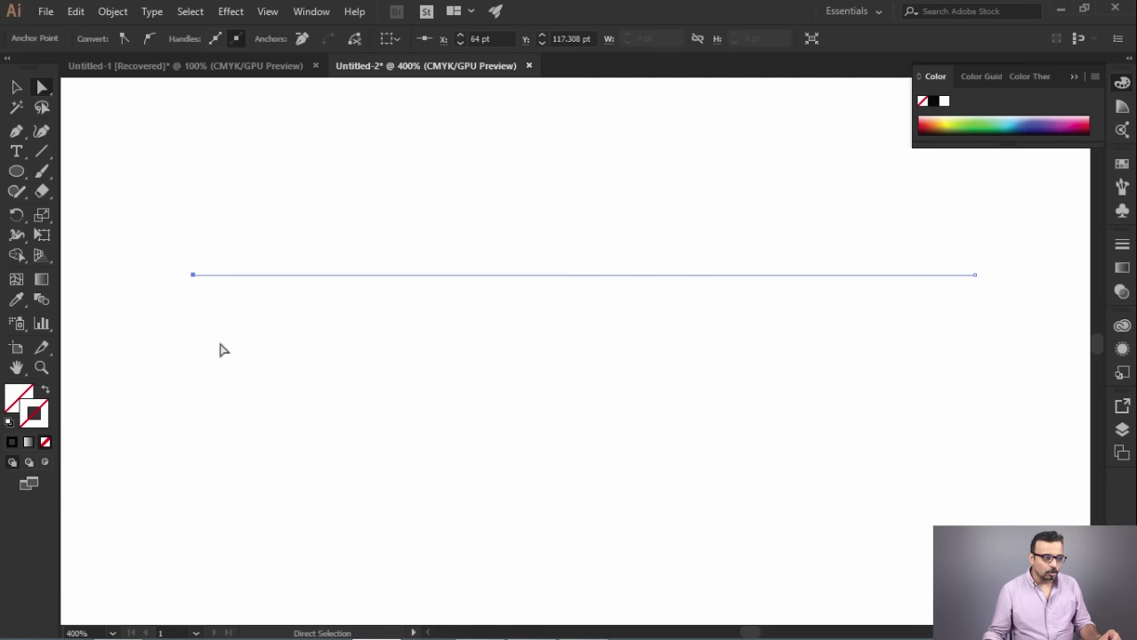
drag(191, 277, 213, 353)
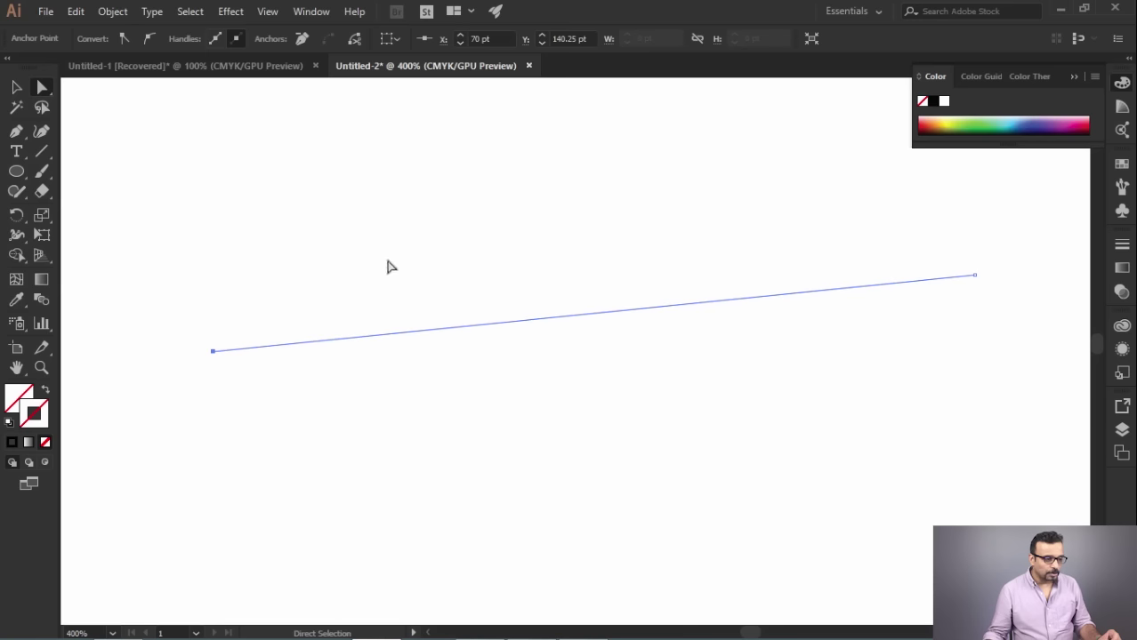
click(10, 443)
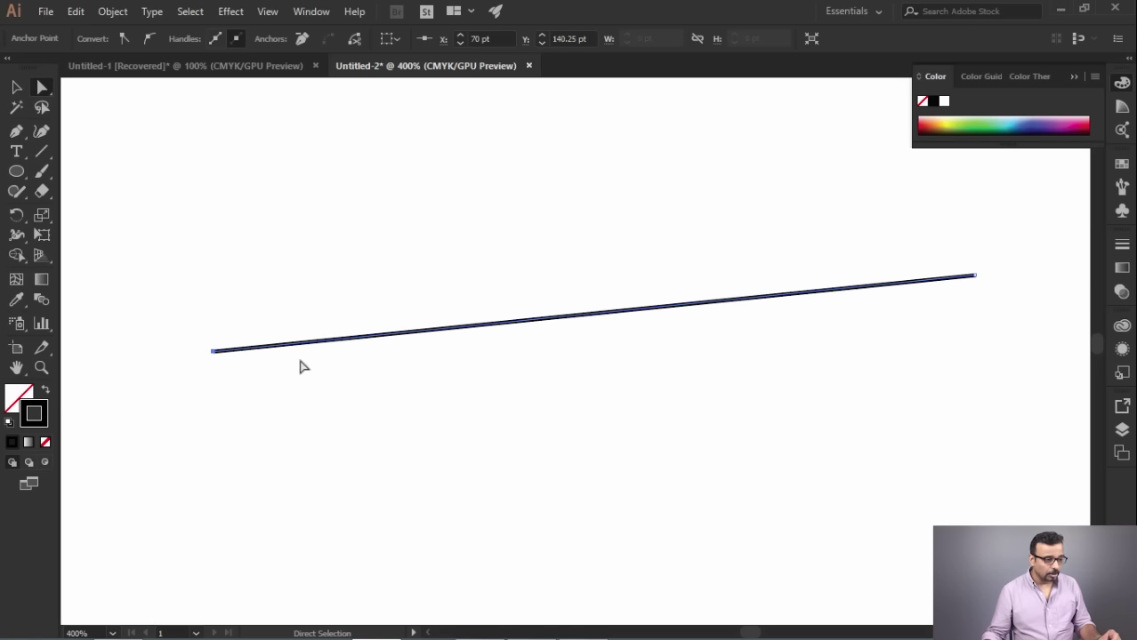
Drag the left endpoint up and the right endpoint lower so the line slopes down rightward
drag(173, 331, 255, 391)
click(213, 353)
drag(196, 329, 194, 188)
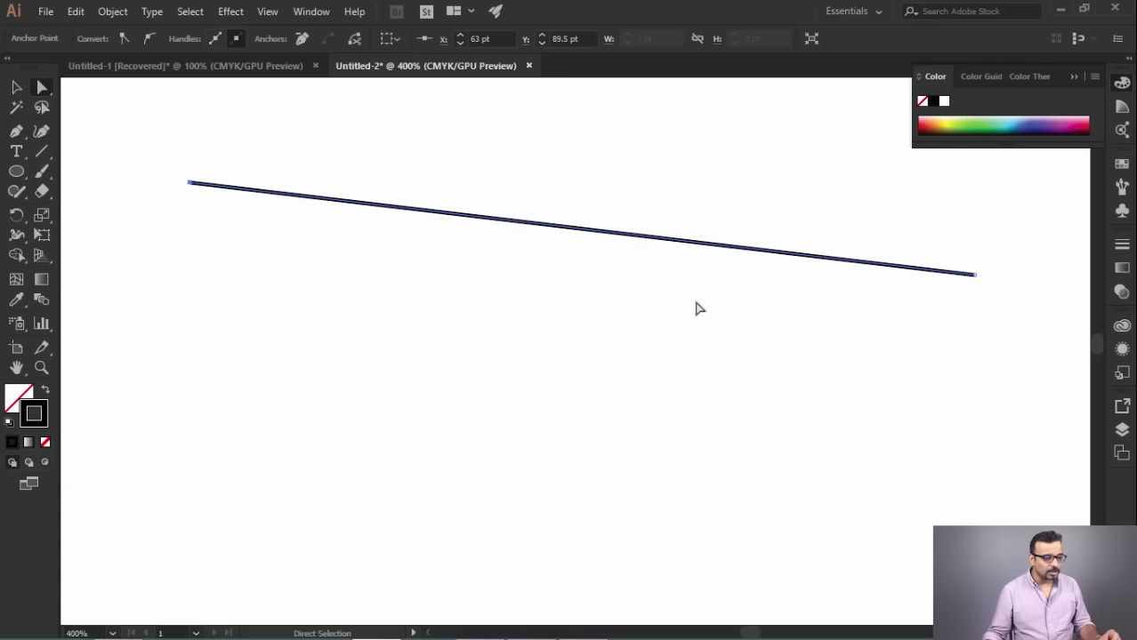
drag(975, 277, 702, 425)
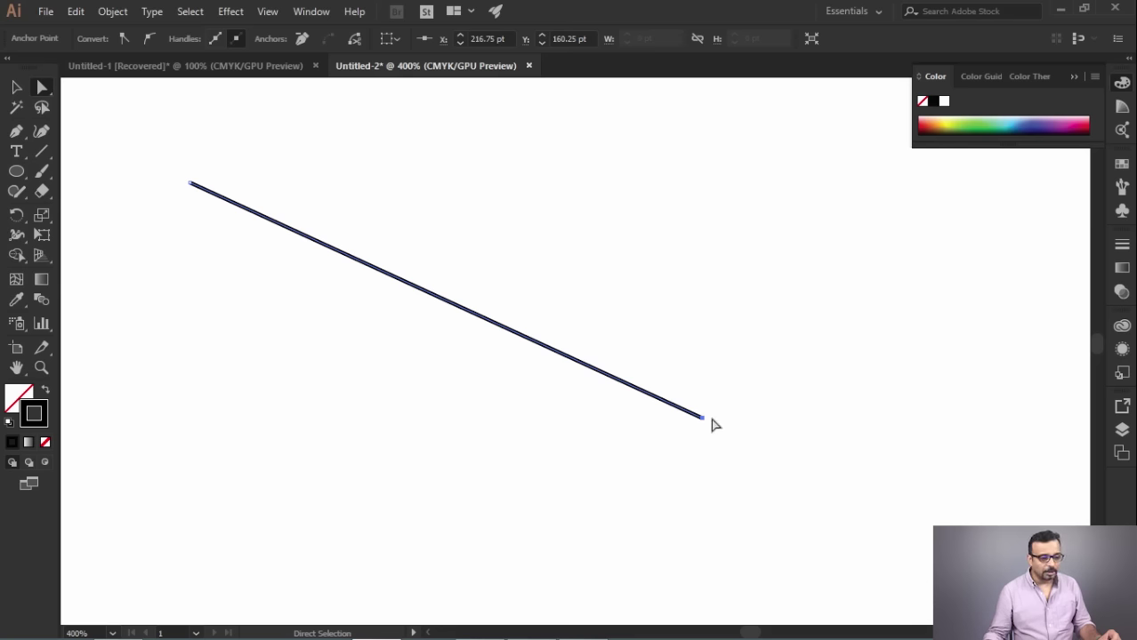
drag(703, 418, 895, 286)
Bring the square into view and marquee-select all four of its corner anchors
alt+scroll(373, 315, down, 3)
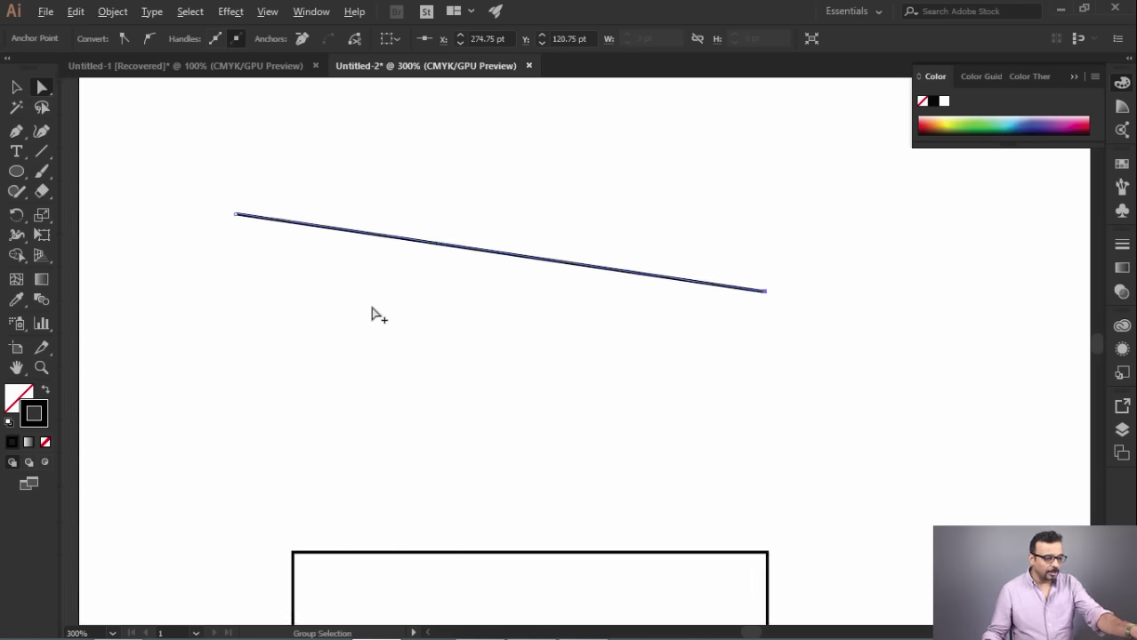
drag(488, 401, 475, 213)
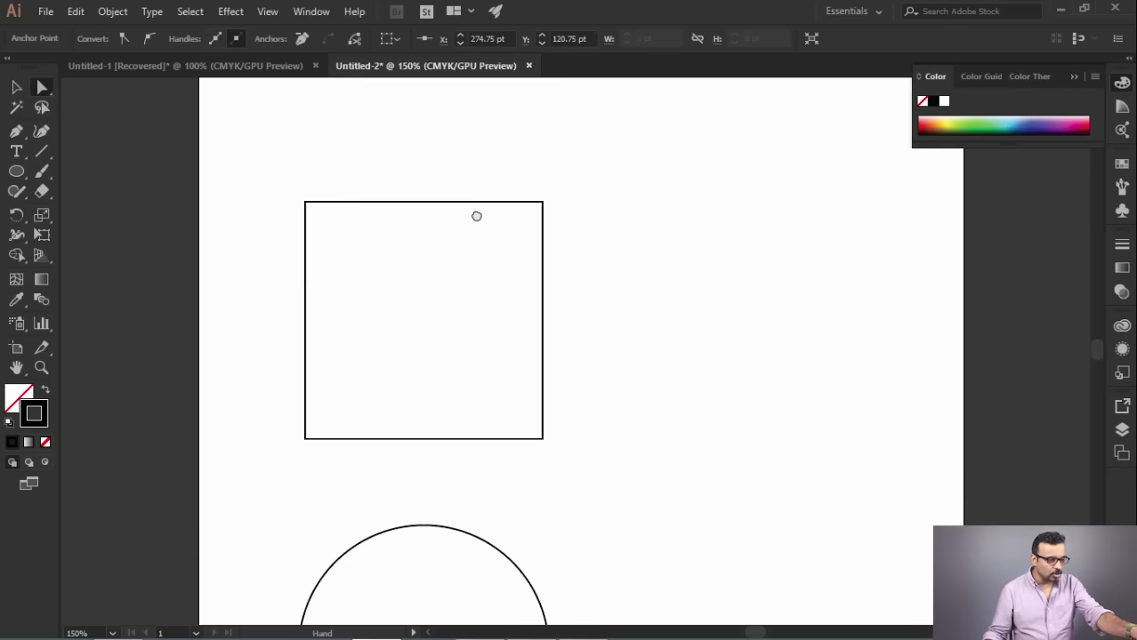
drag(258, 167, 597, 502)
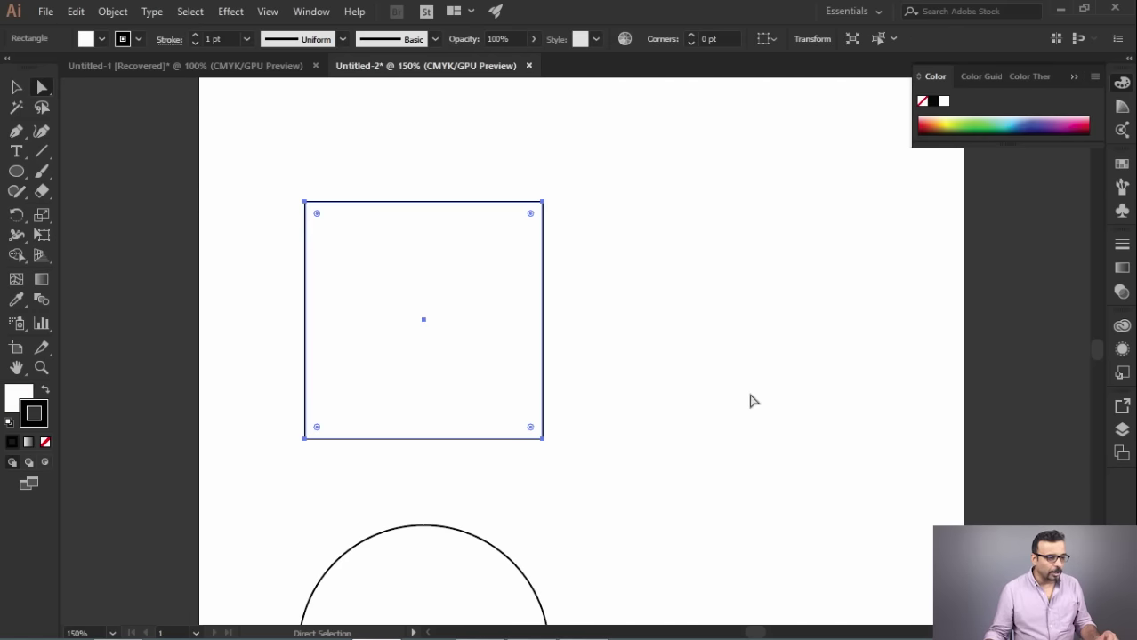
click(542, 202)
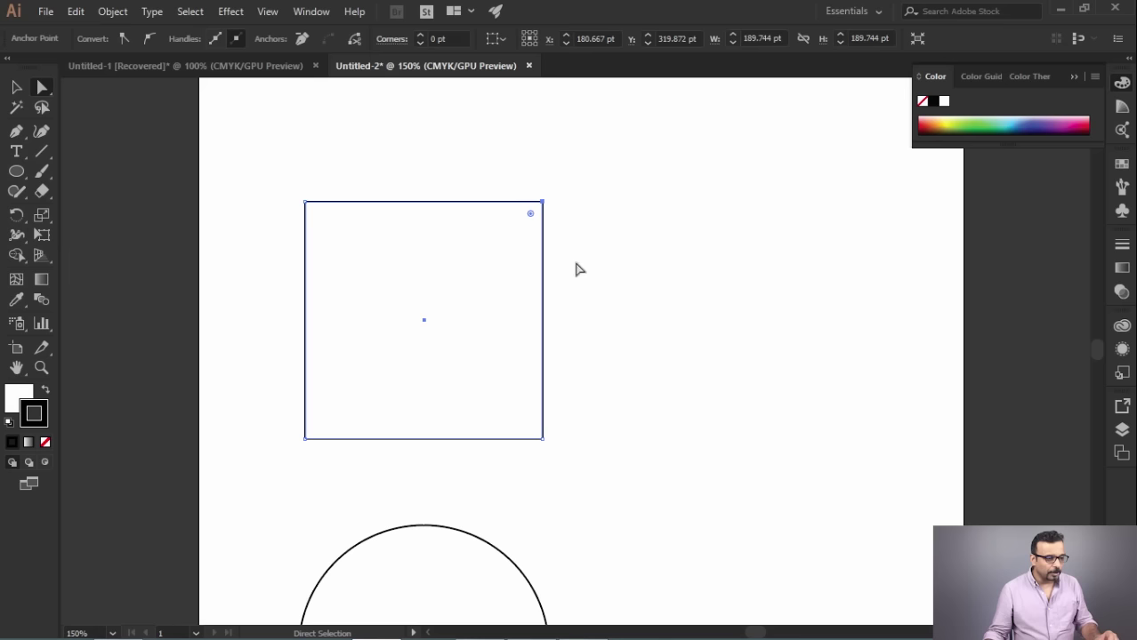
scroll(547, 198, up, 3)
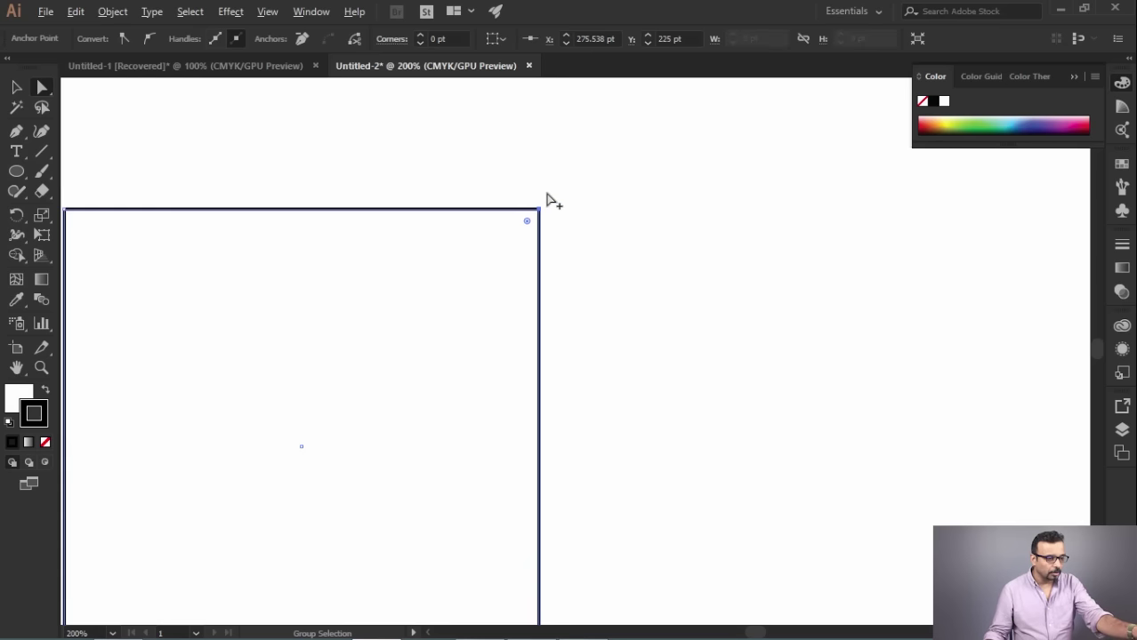
drag(547, 202, 533, 220)
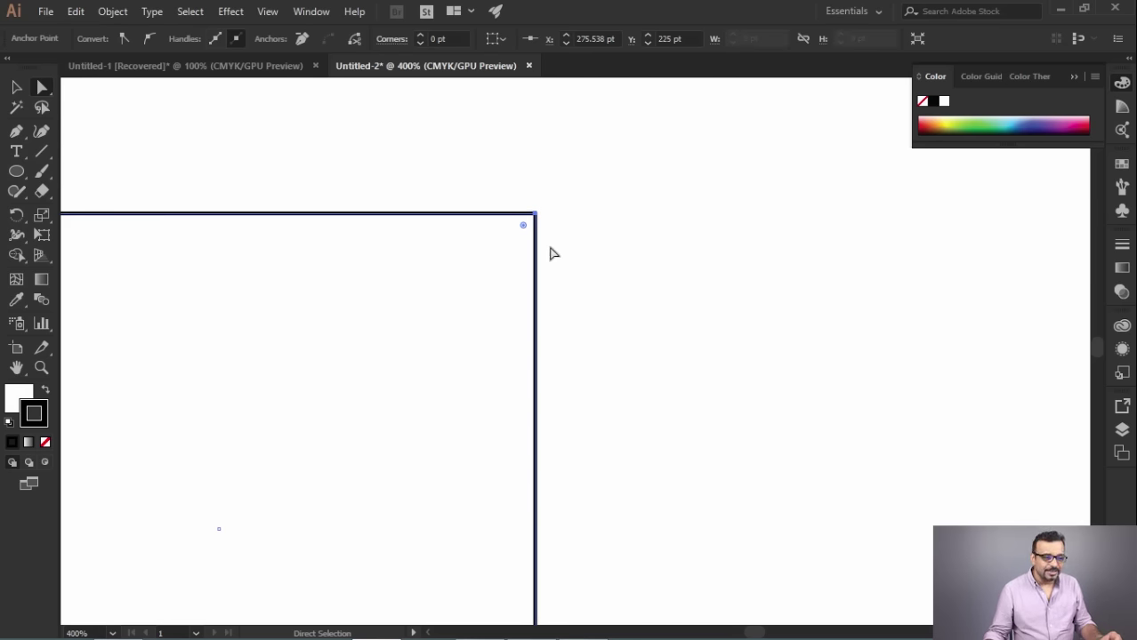
scroll(549, 254, down, 3)
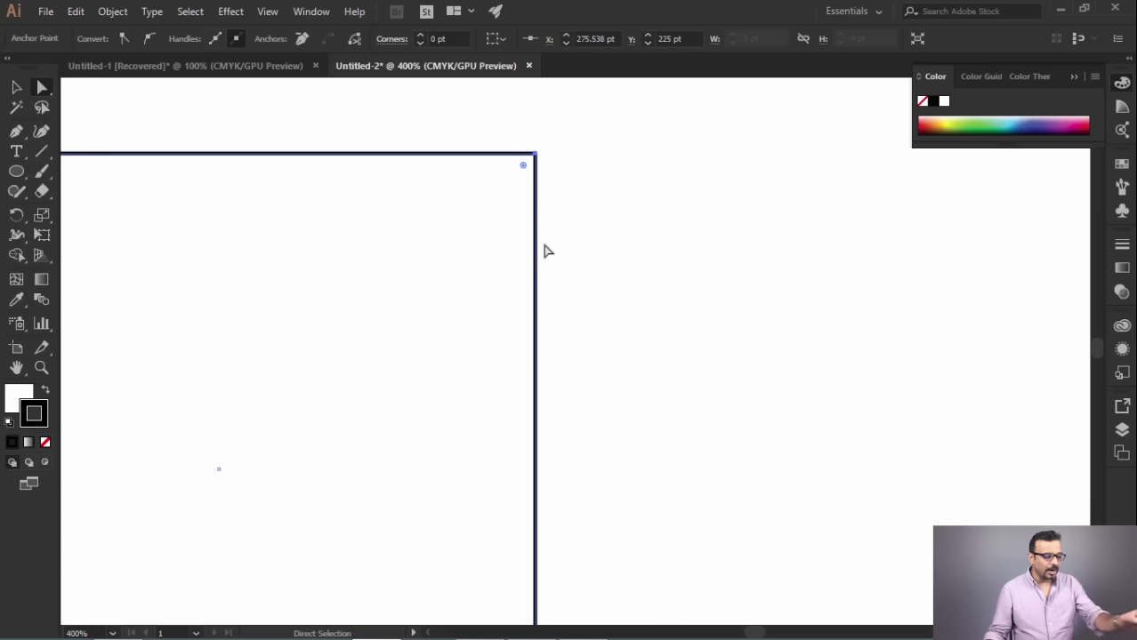
alt+scroll(538, 246, down, 3)
alt+scroll(538, 246, up, 1)
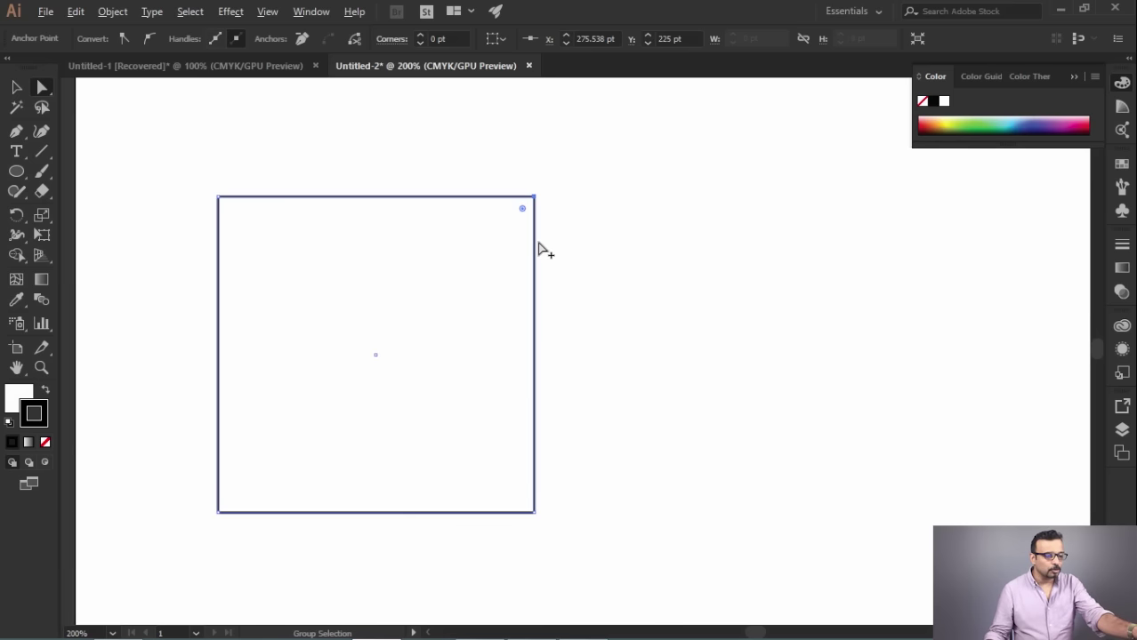
drag(609, 294, 711, 300)
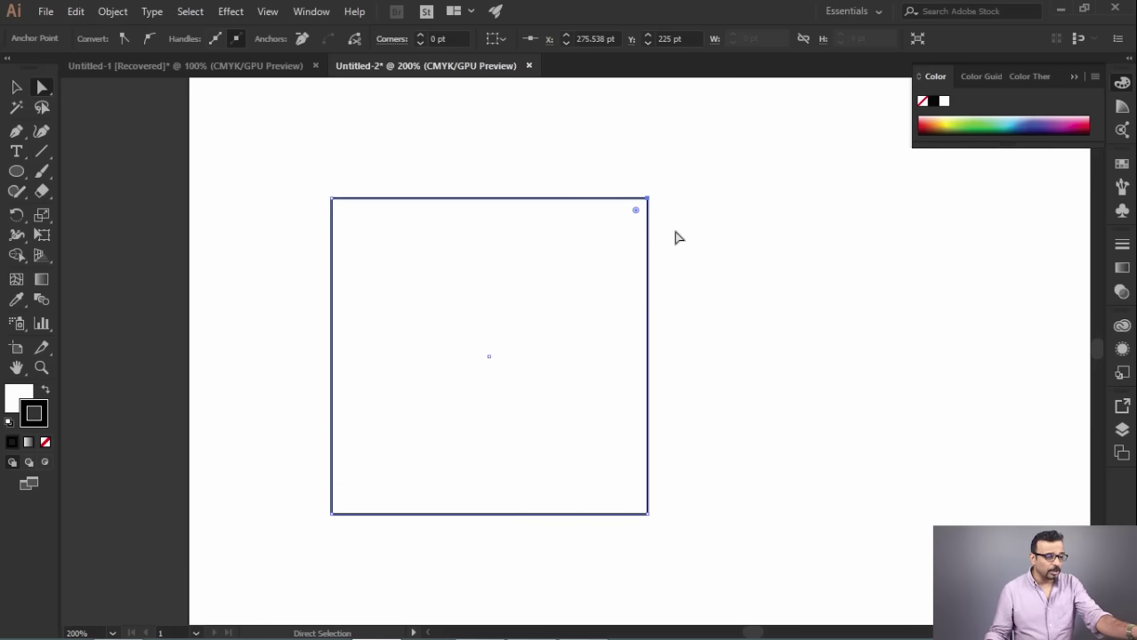
drag(296, 170, 682, 551)
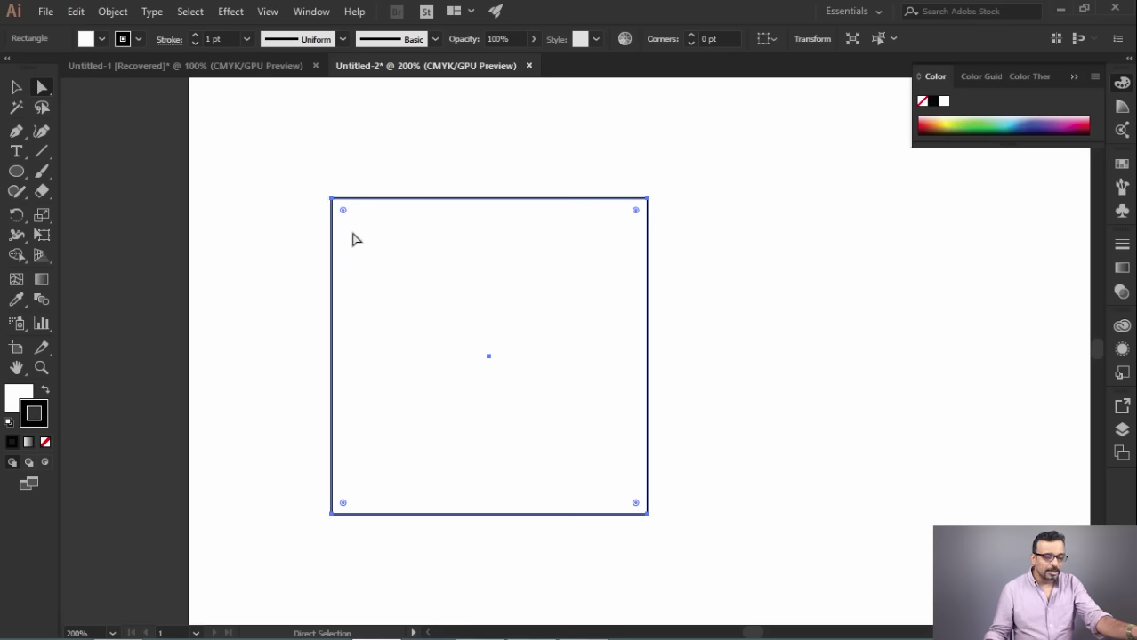
drag(294, 168, 707, 547)
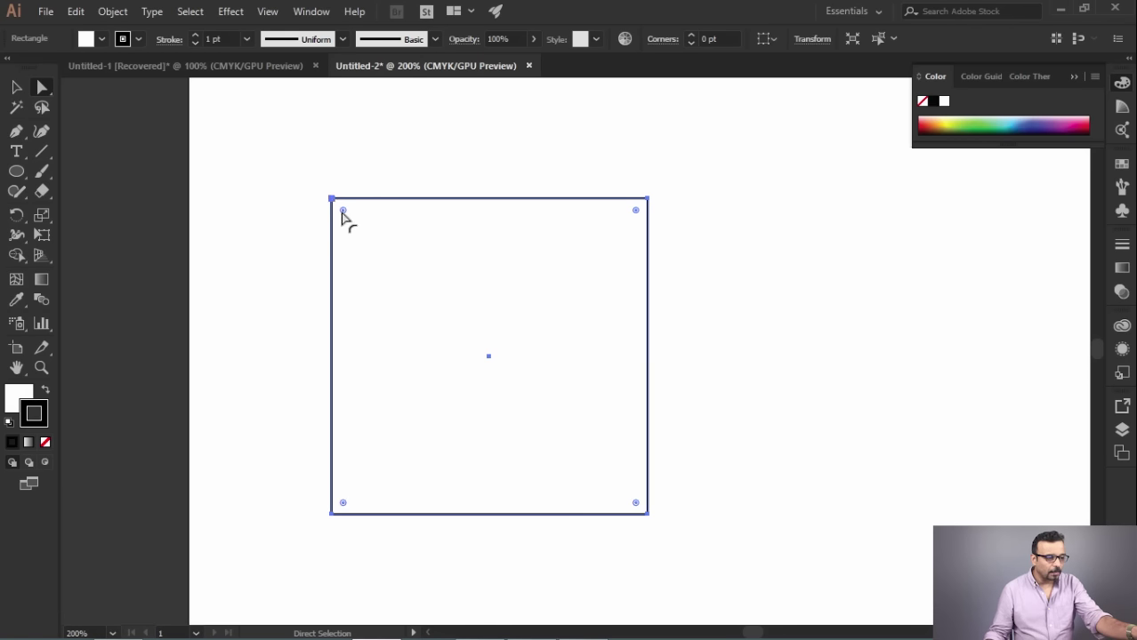
drag(343, 213, 382, 258)
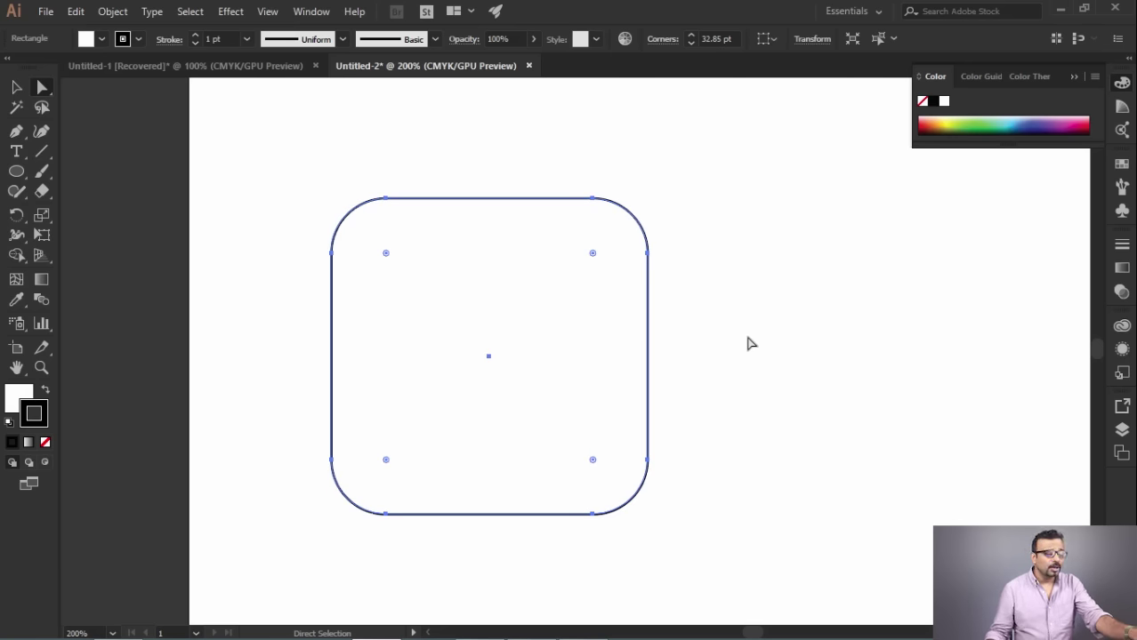
key(ctrl+z)
drag(694, 169, 606, 254)
drag(637, 218, 569, 312)
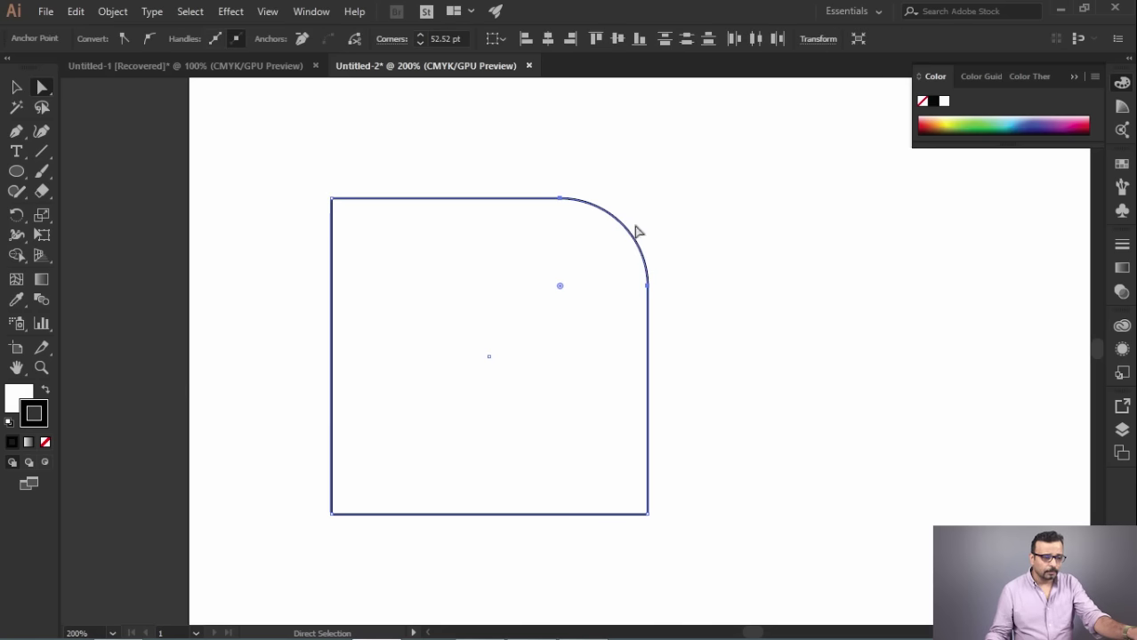
key(ctrl+z)
drag(690, 174, 628, 212)
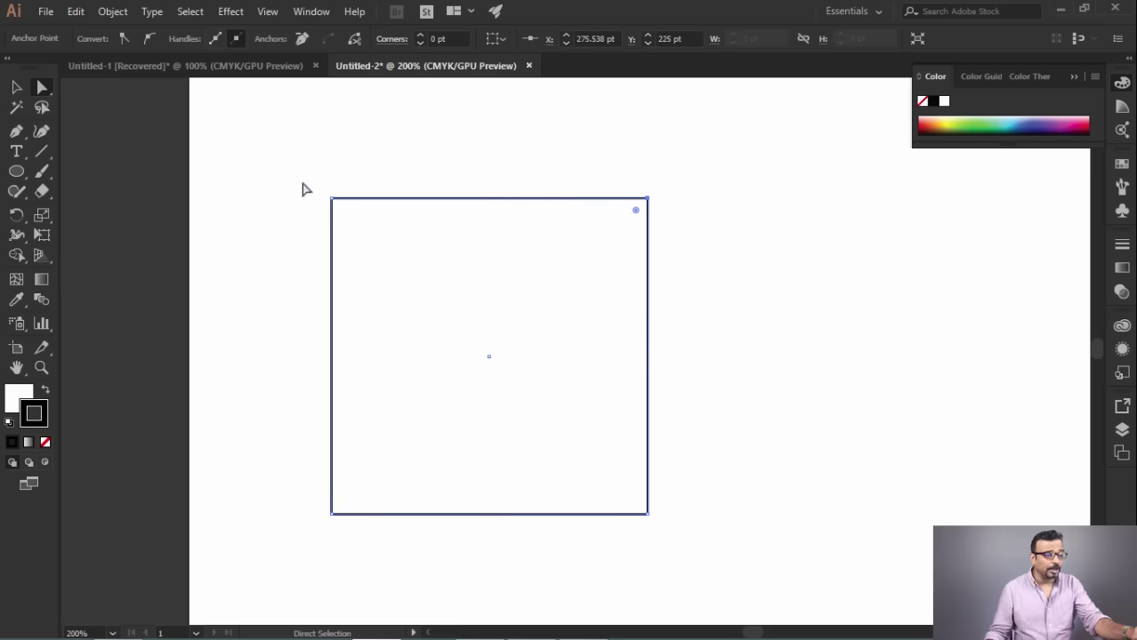
drag(370, 279, 291, 146)
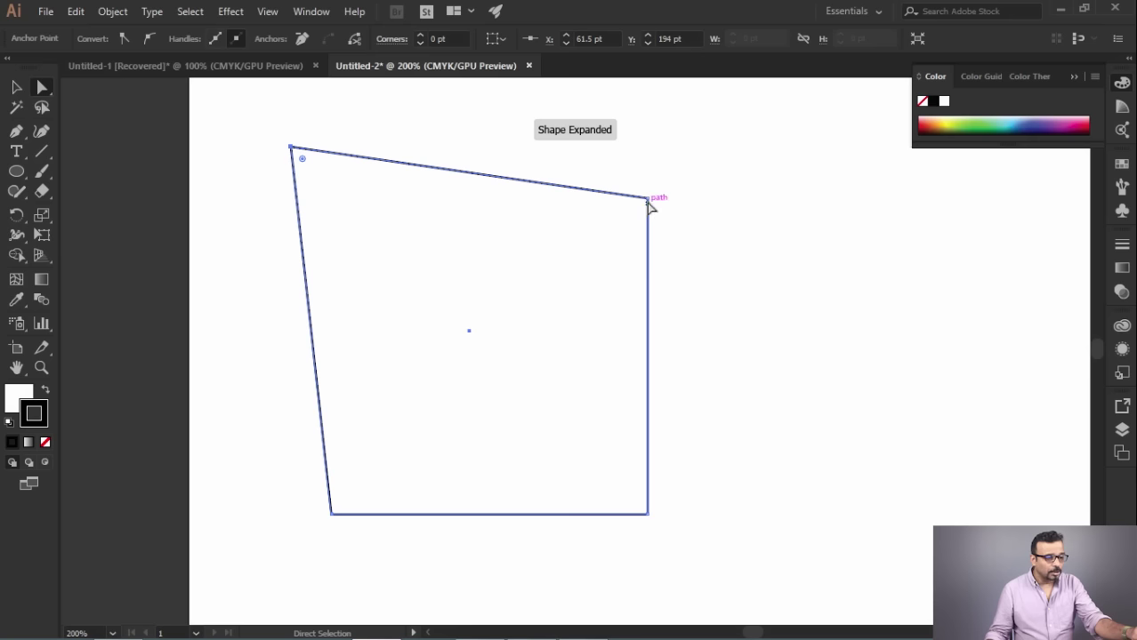
drag(647, 197, 411, 431)
drag(648, 515, 793, 541)
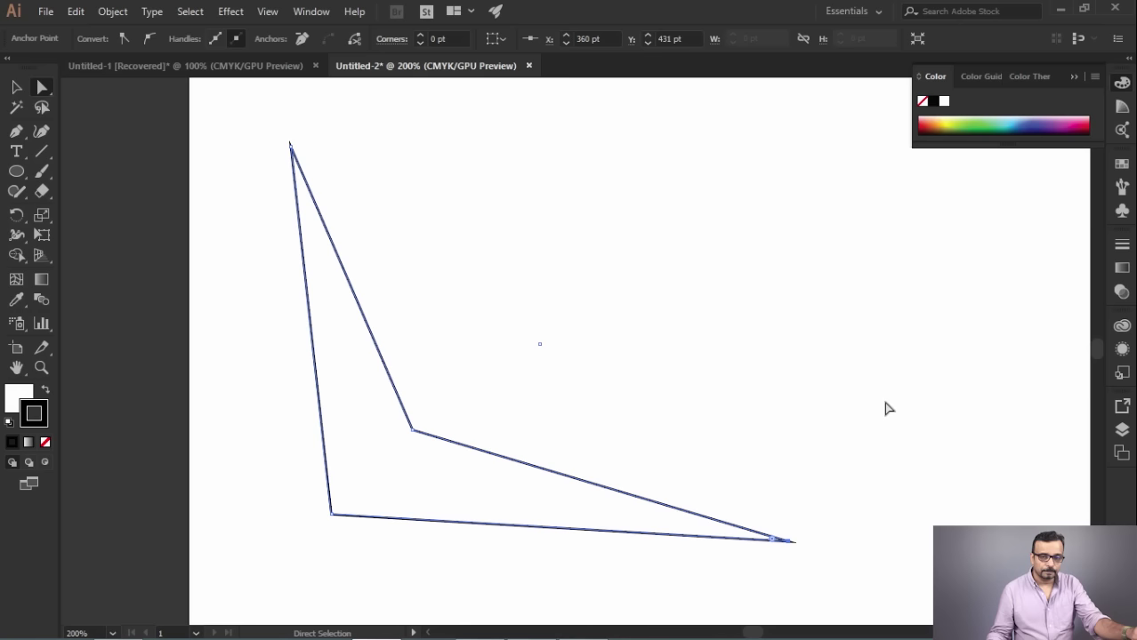
key(ctrl+z)
key(ctrl+z)
key(ctrl+z)
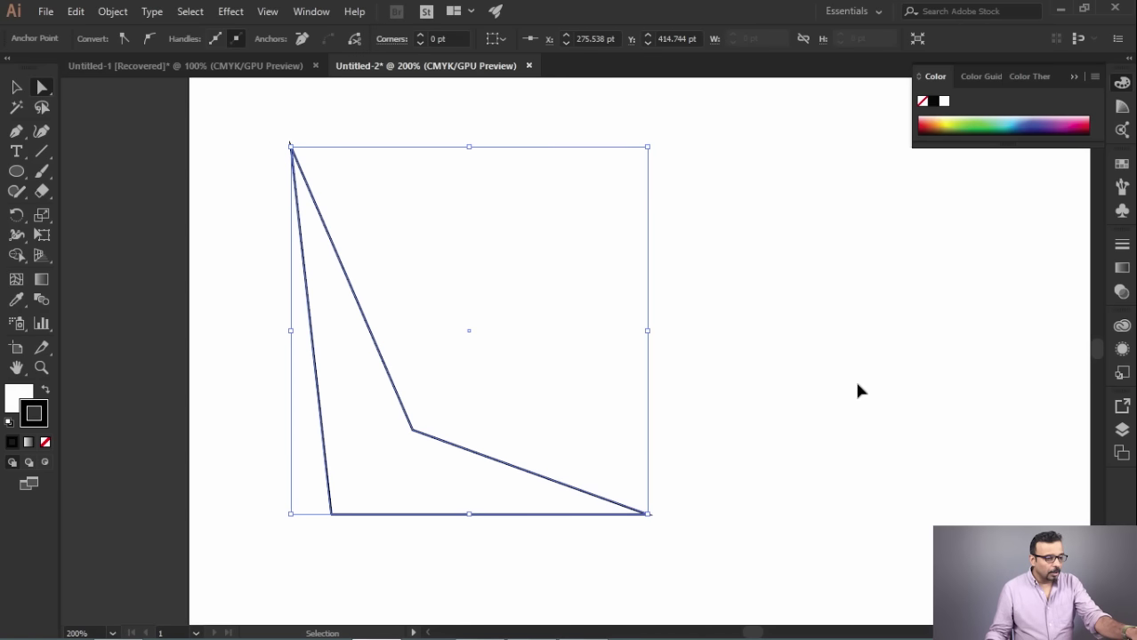
key(ctrl+z)
key(ctrl+z)
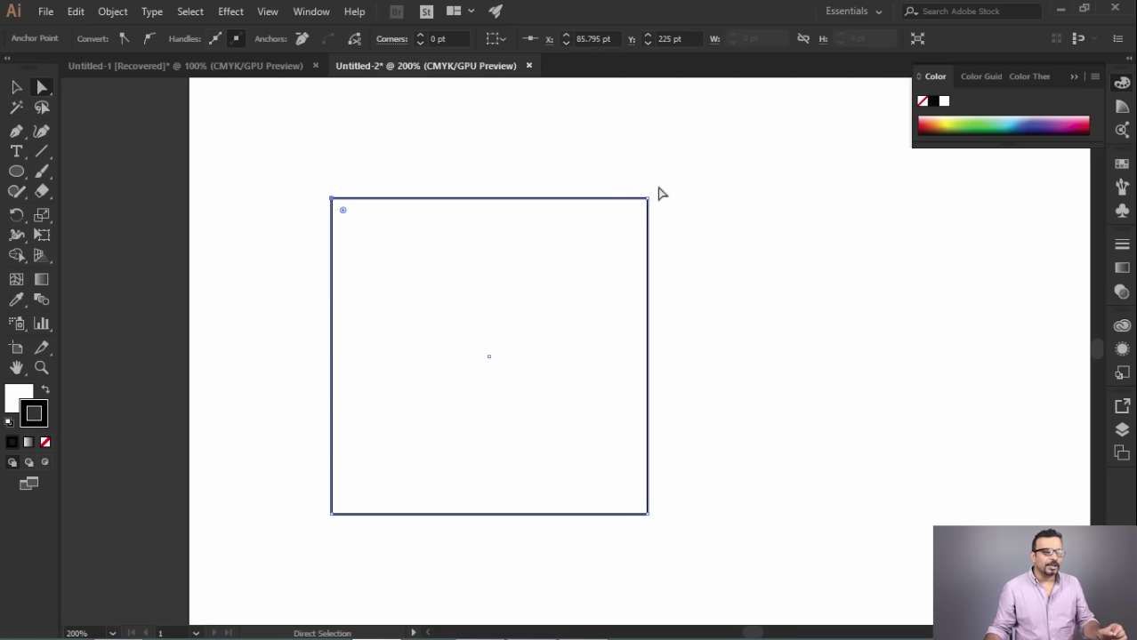
drag(658, 190, 551, 302)
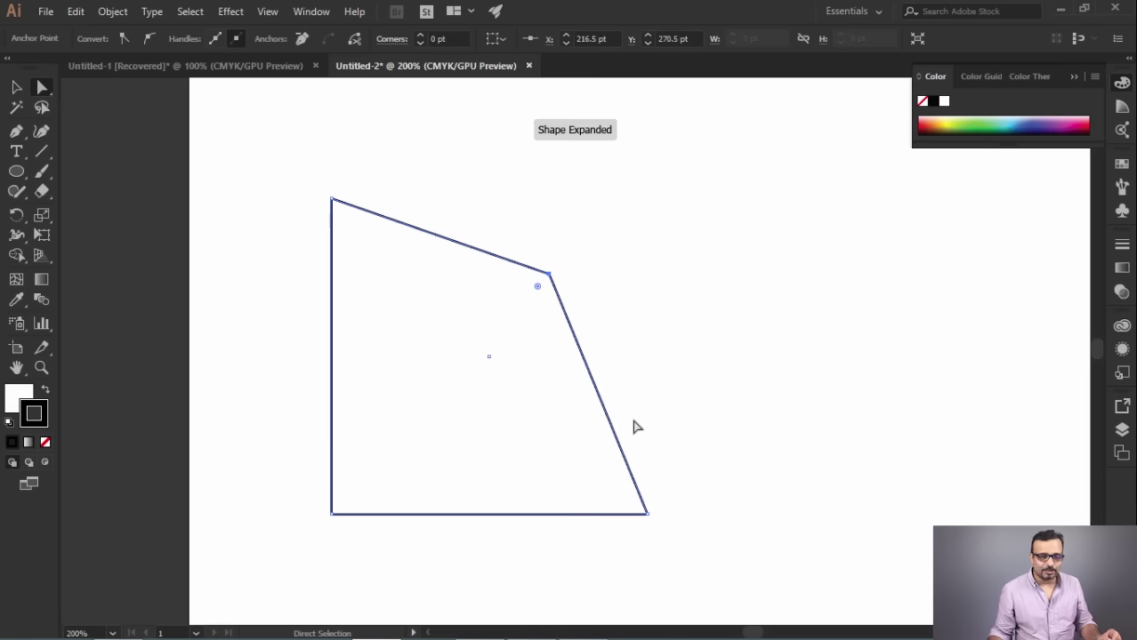
key(ctrl+z)
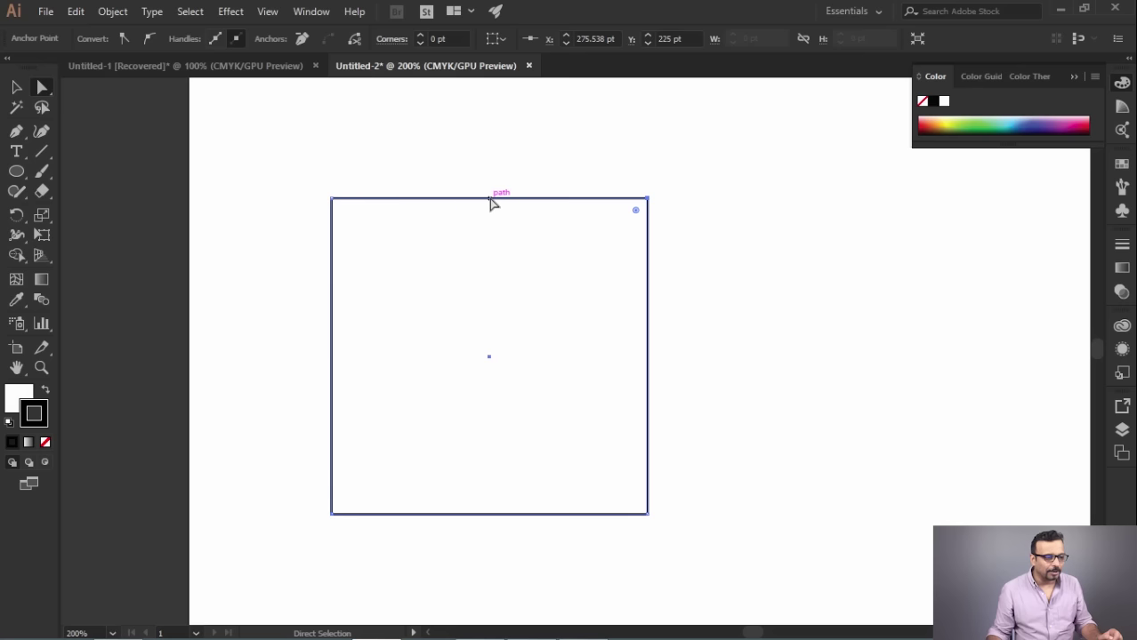
click(492, 200)
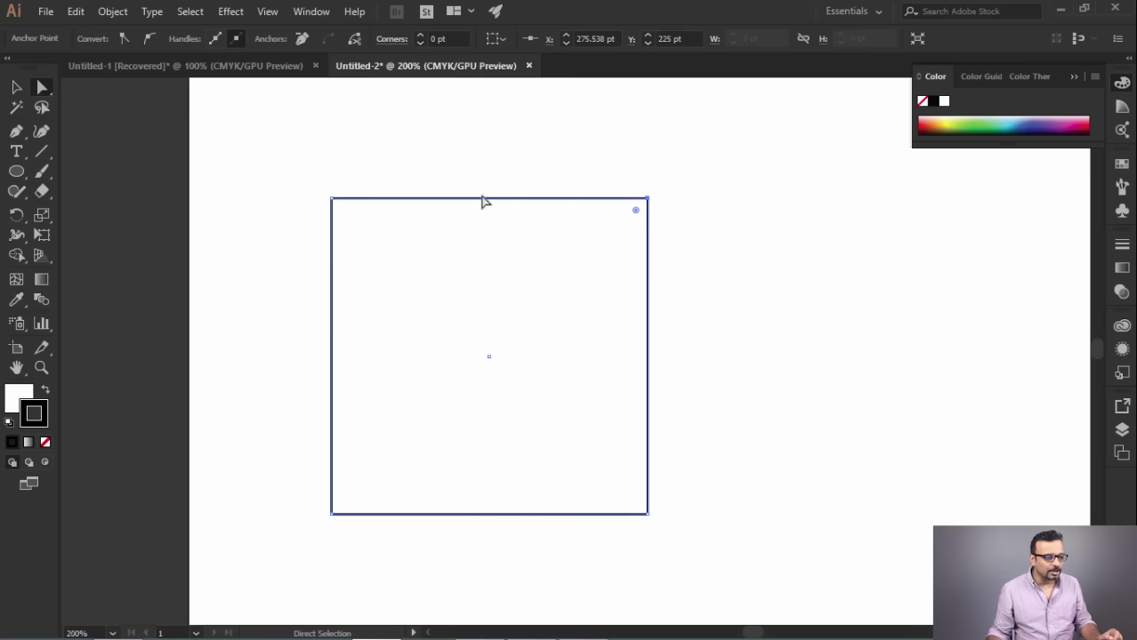
drag(486, 197, 659, 162)
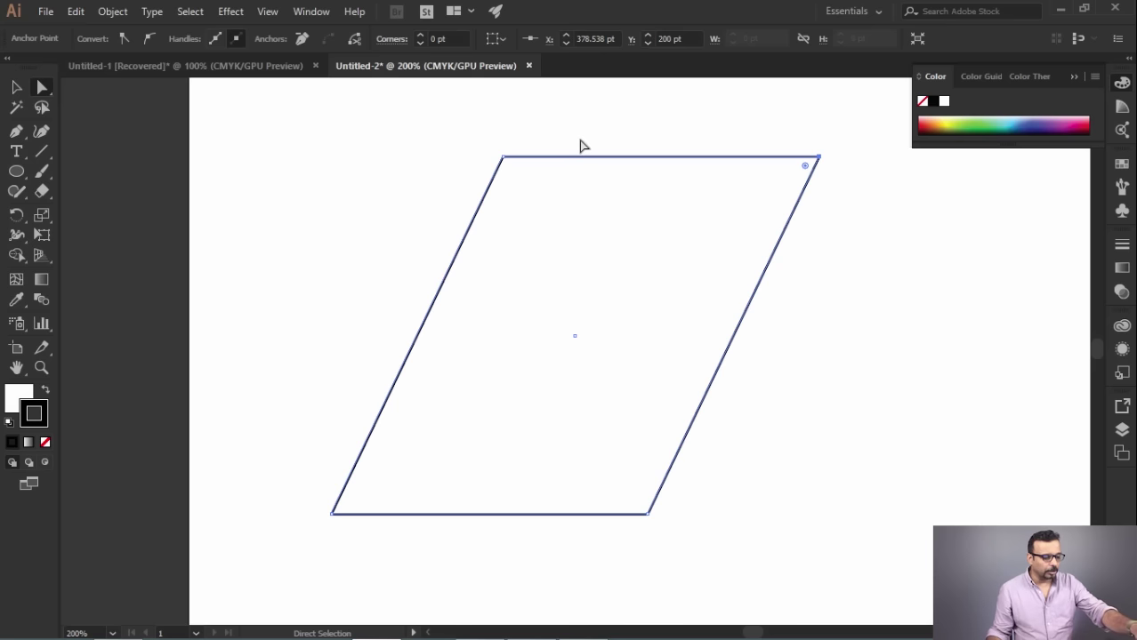
key(ctrl+z)
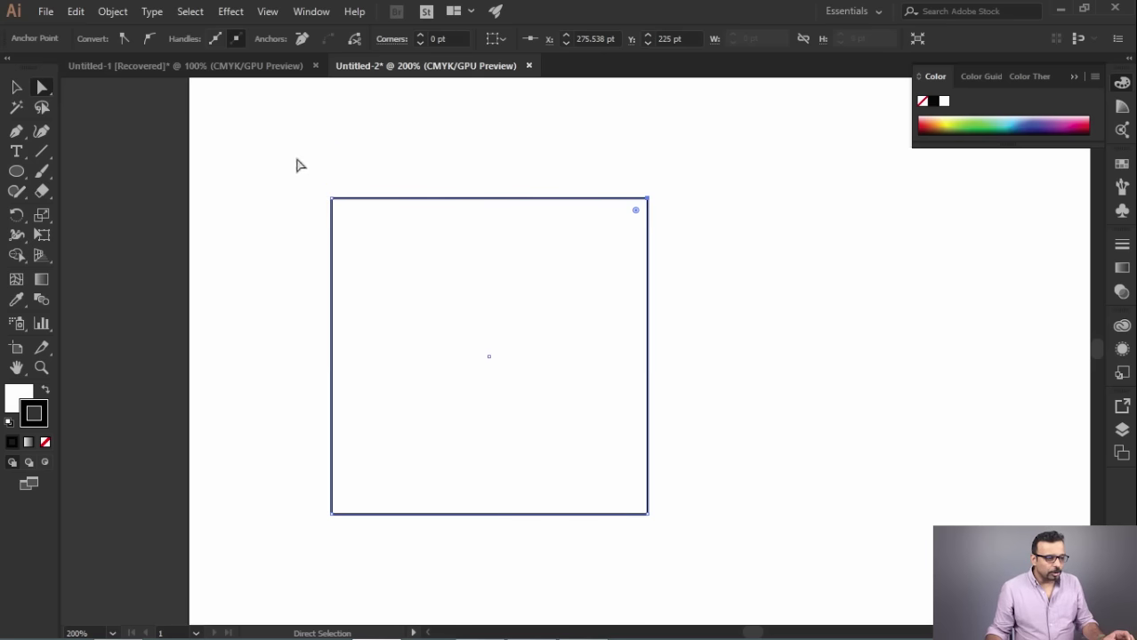
drag(335, 201, 497, 337)
drag(649, 514, 512, 449)
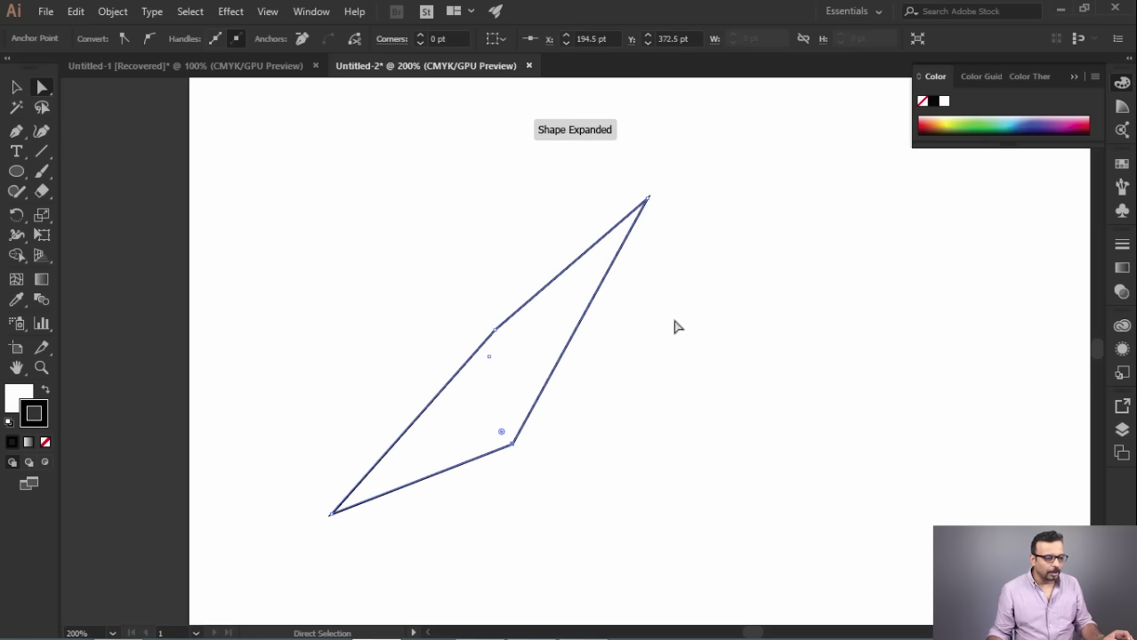
key(ctrl+z)
key(ctrl+z)
key(ctrl+z)
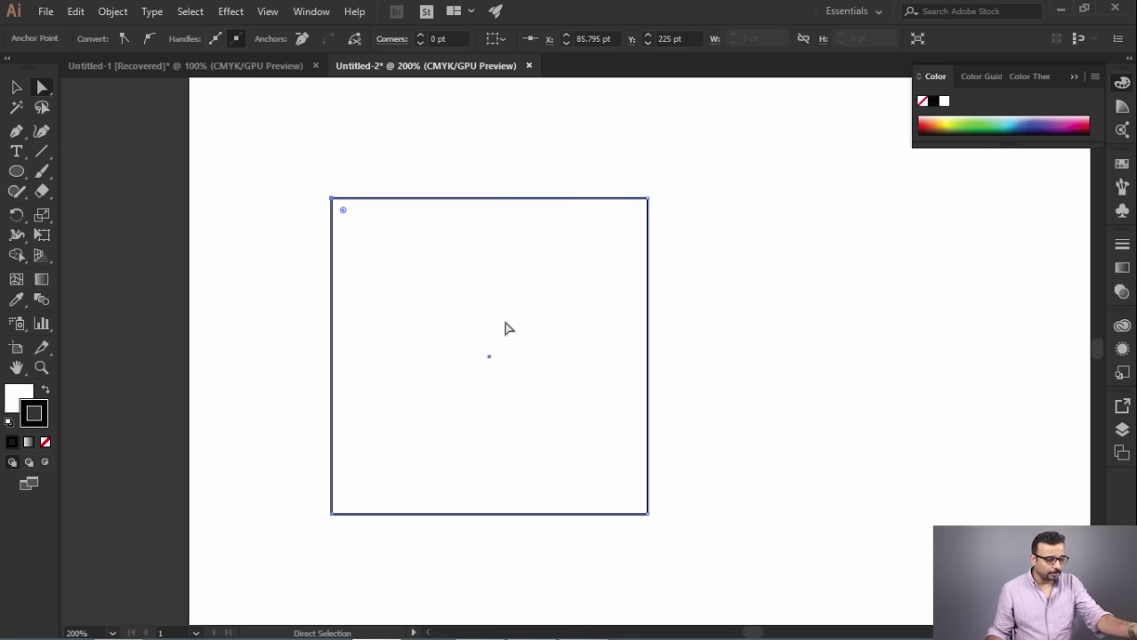
Delete the circle and the line with the Selection tool
click(16, 88)
scroll(354, 254, down, 3)
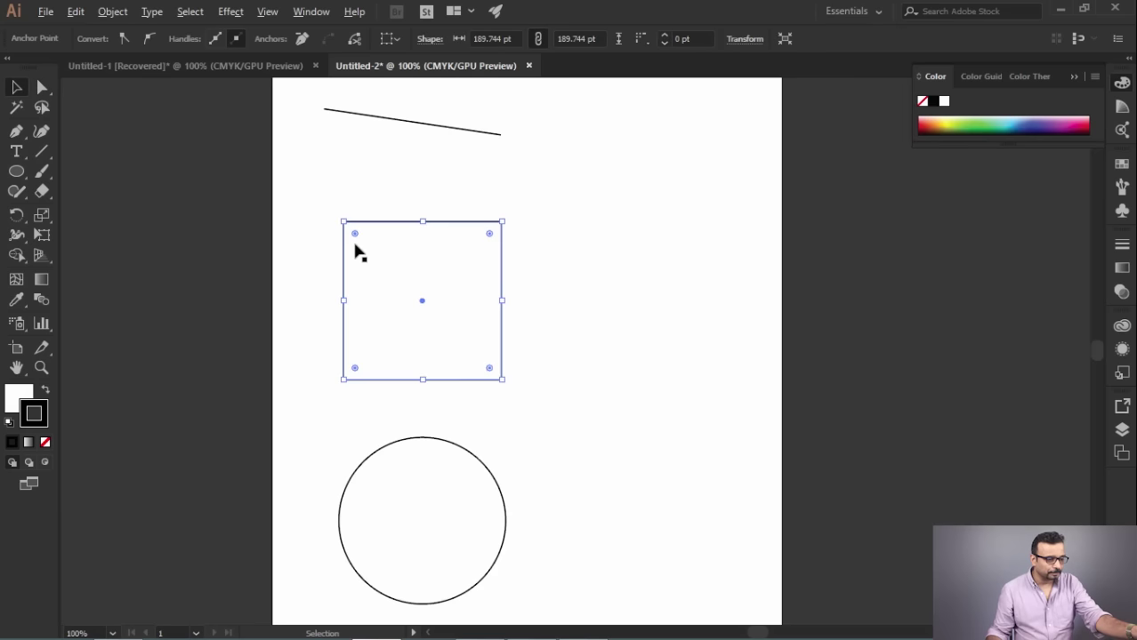
drag(477, 479, 477, 478)
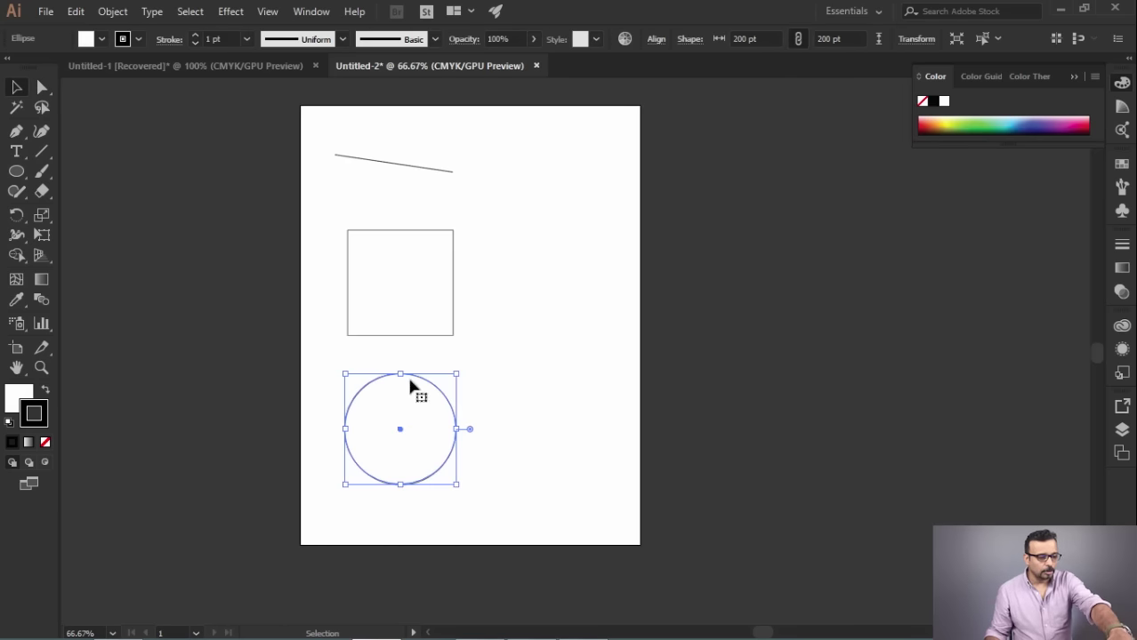
key(Delete)
click(392, 166)
key(Delete)
Zoom in on the square, select it and delete it
drag(433, 281, 495, 301)
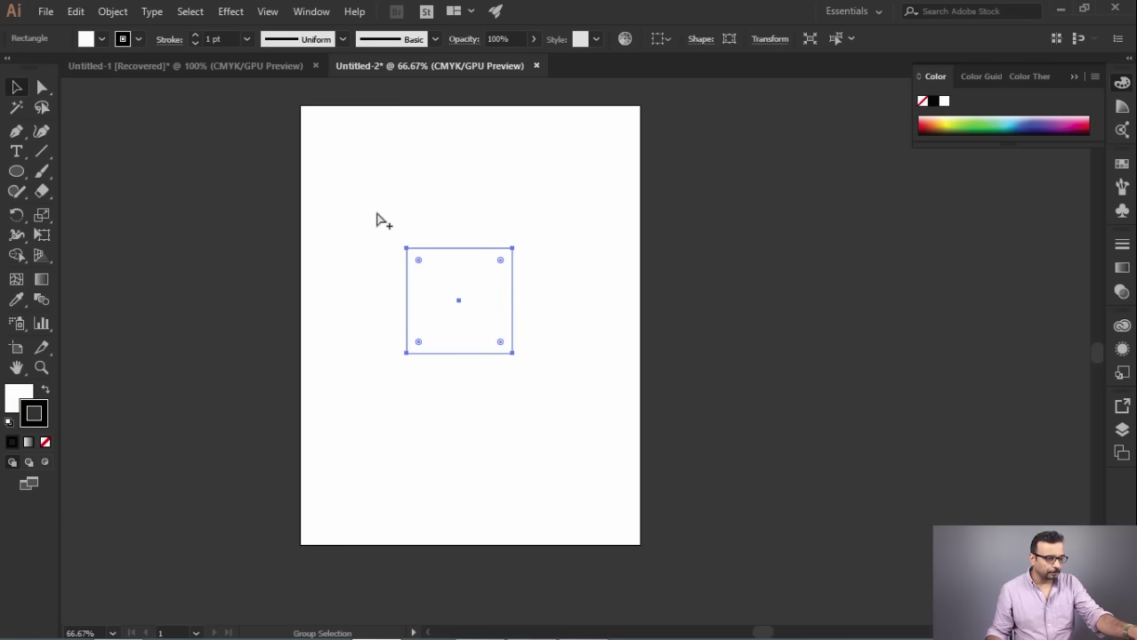
drag(386, 223, 434, 315)
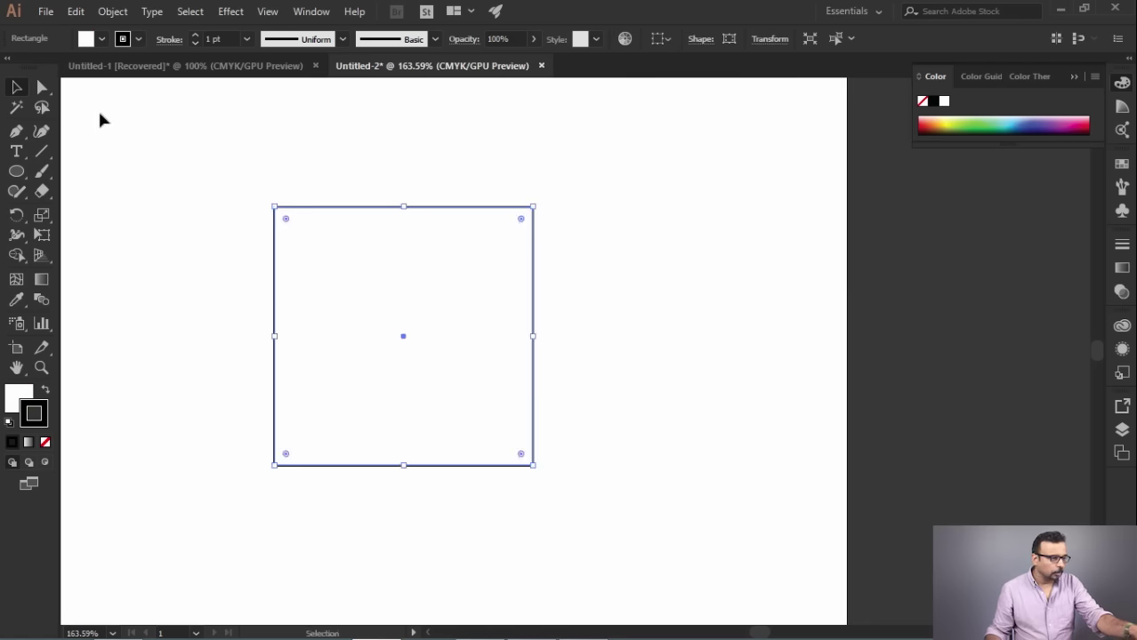
click(42, 87)
drag(412, 265, 342, 267)
key(Delete)
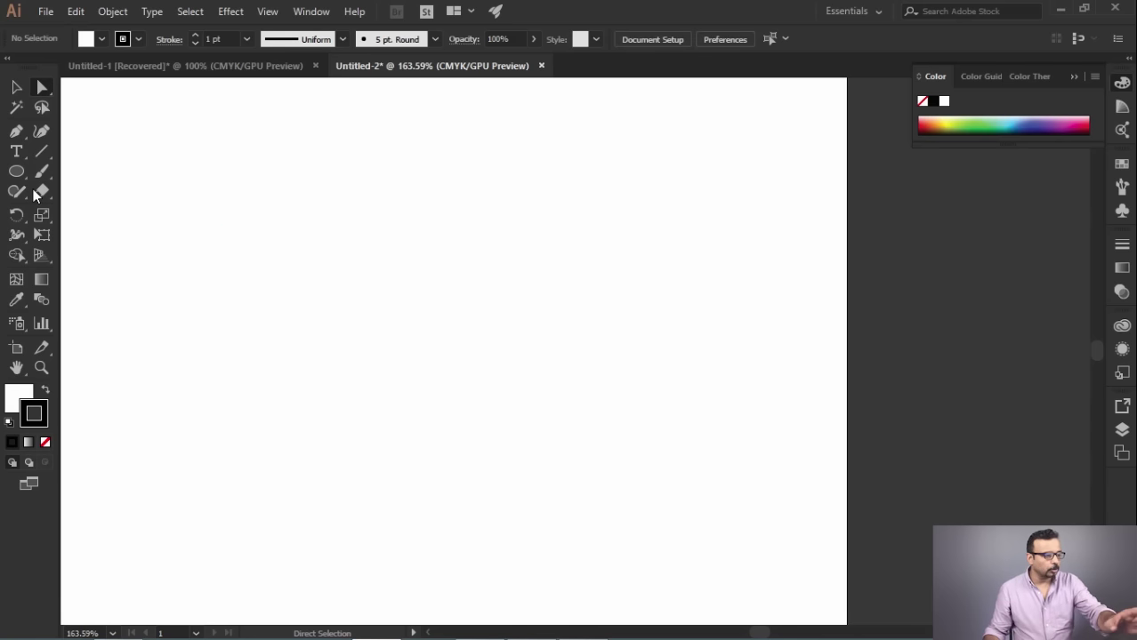
Draw a square about 125 pt wide and place a copy edge to edge on its right
drag(16, 171, 50, 170)
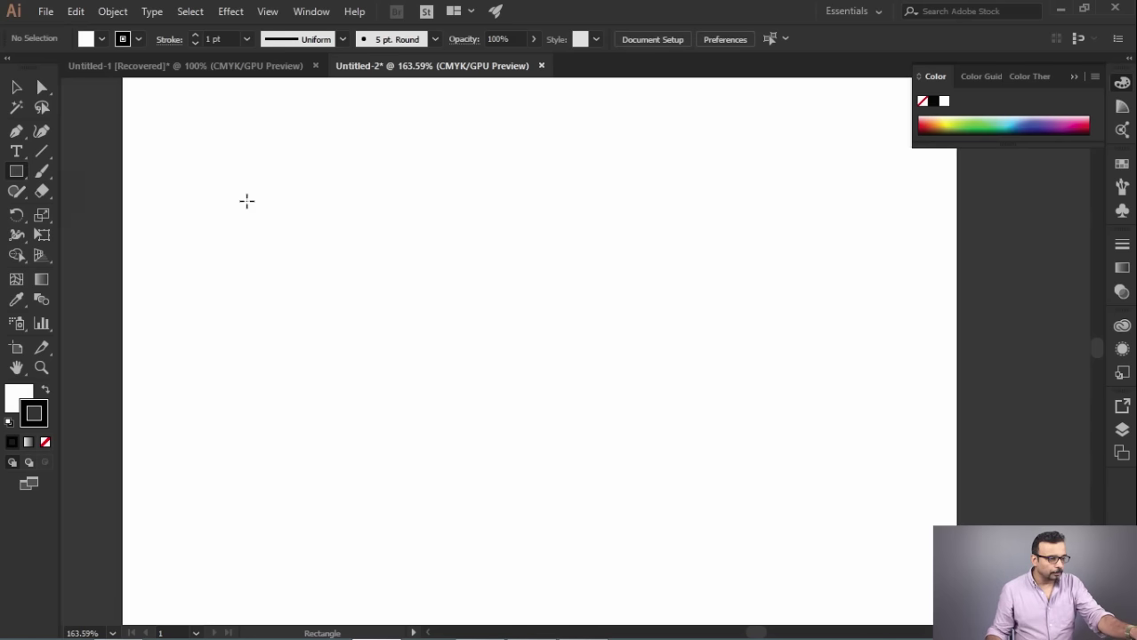
drag(247, 202, 408, 375)
click(16, 88)
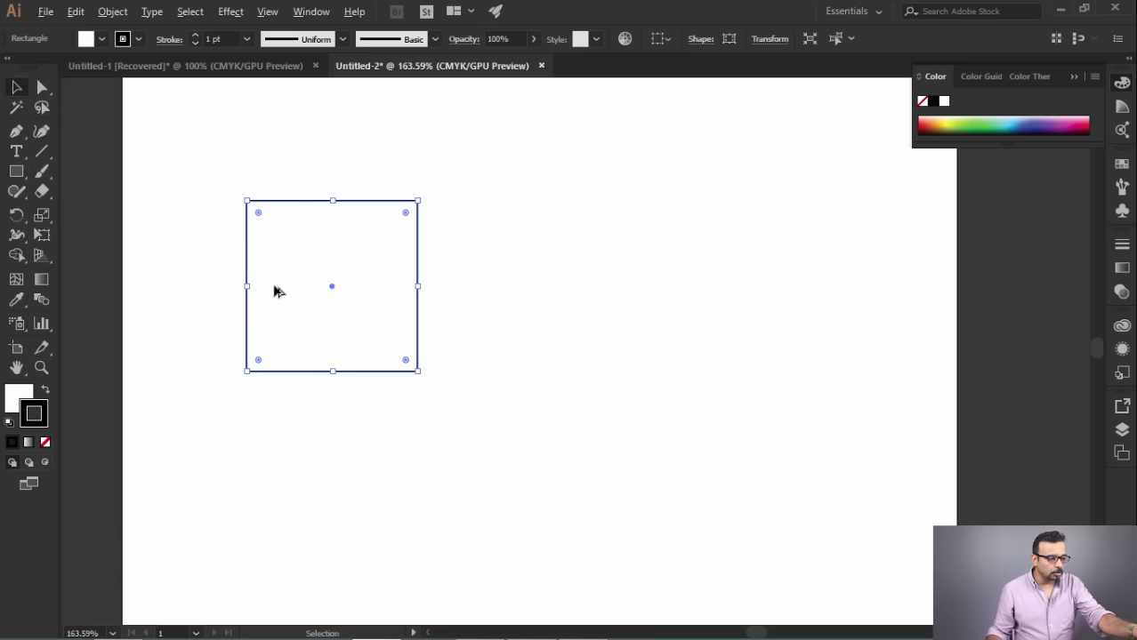
drag(275, 296, 439, 296)
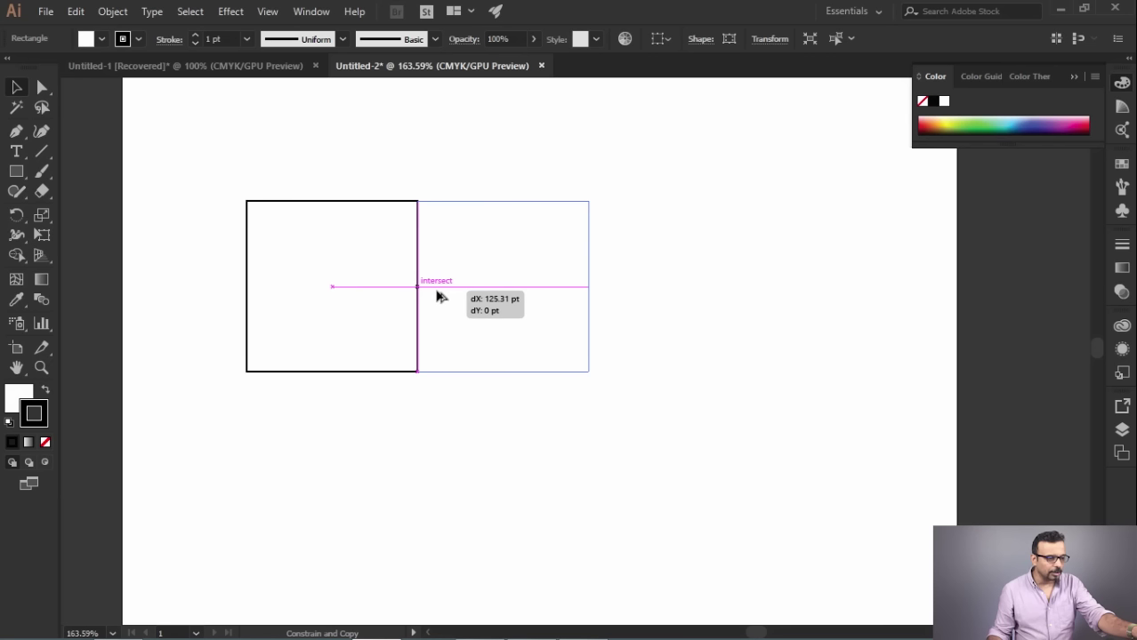
mouse_move(437, 297)
mouse_down()
mouse_move(446, 294)
mouse_move(436, 295)
mouse_up()
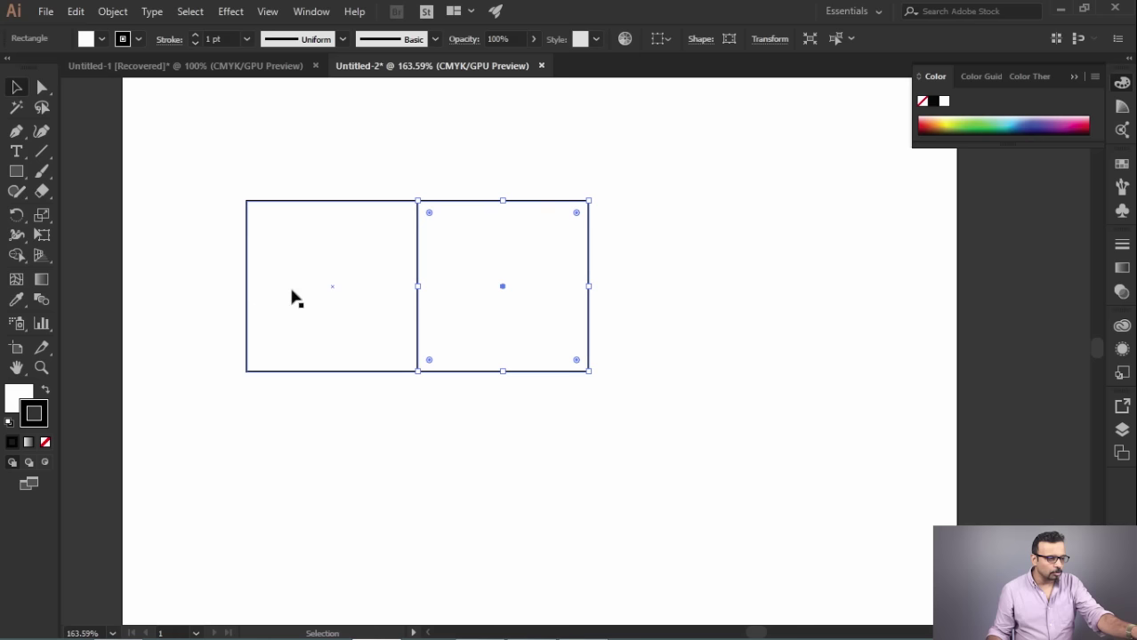
Copy the left square upward to stack it above
drag(373, 253, 391, 372)
drag(378, 503, 378, 340)
click(760, 309)
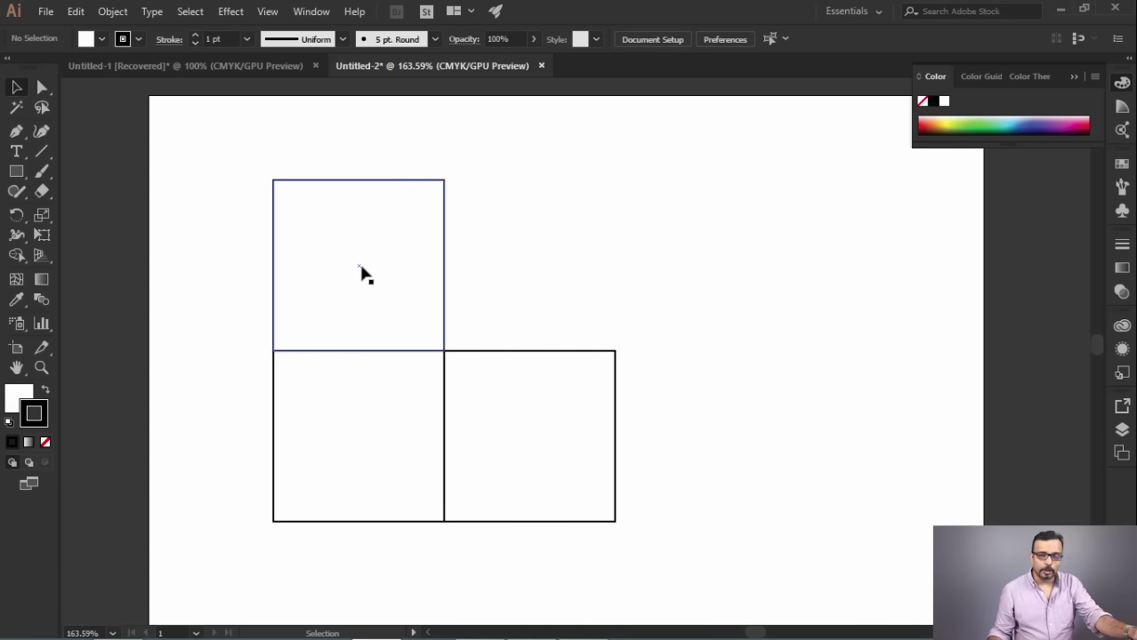
Slant the top square's upper anchors into the box's top face
click(41, 87)
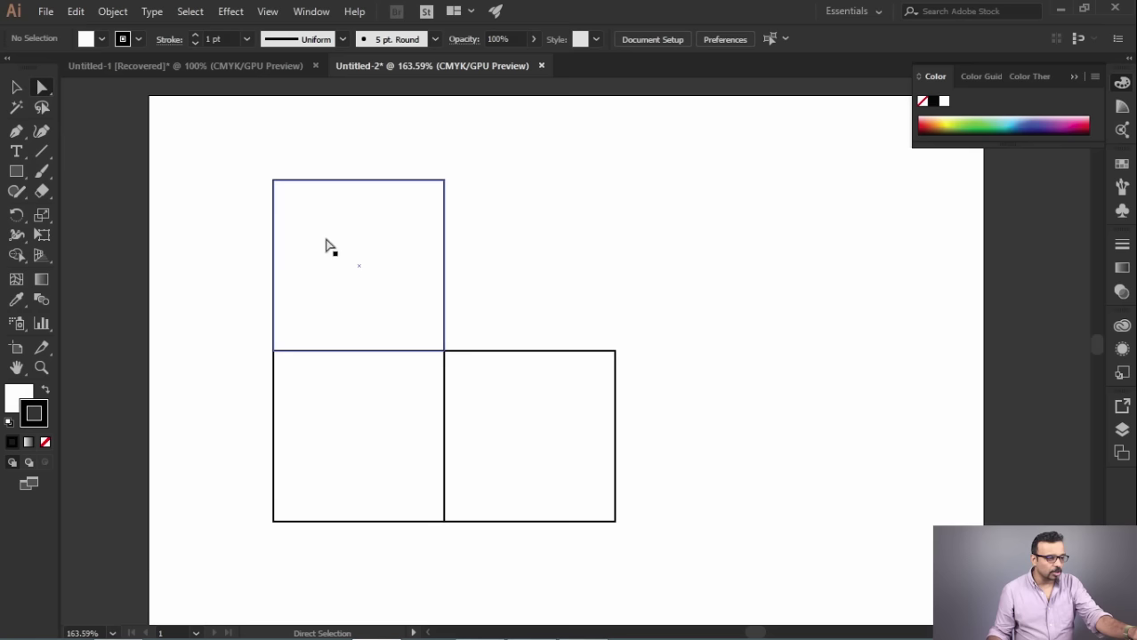
drag(224, 144, 461, 203)
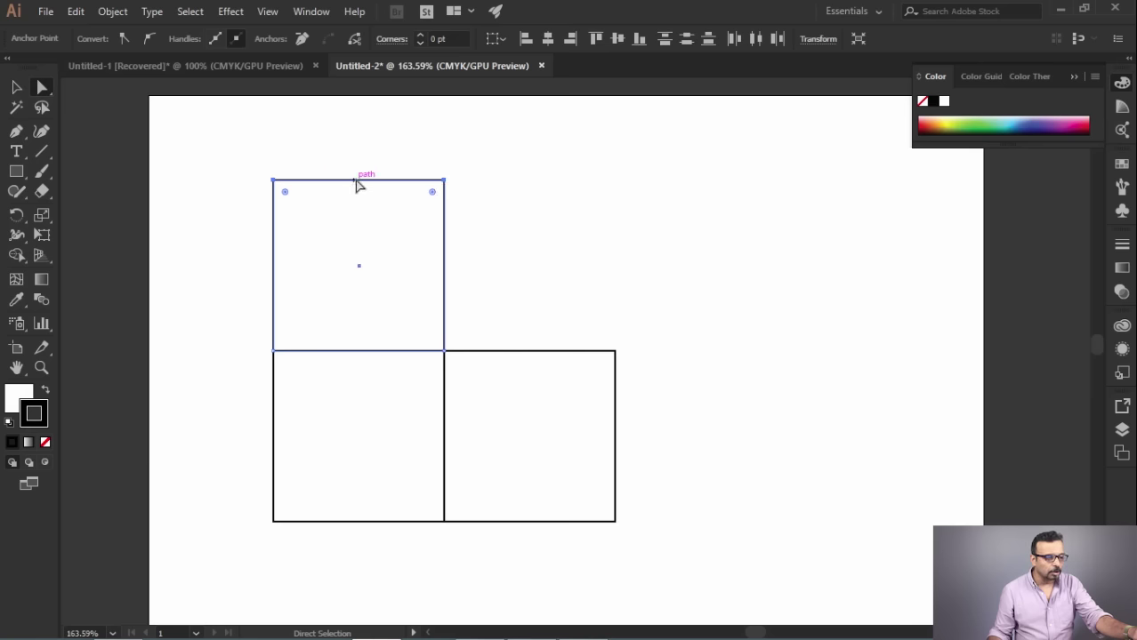
drag(447, 185, 513, 320)
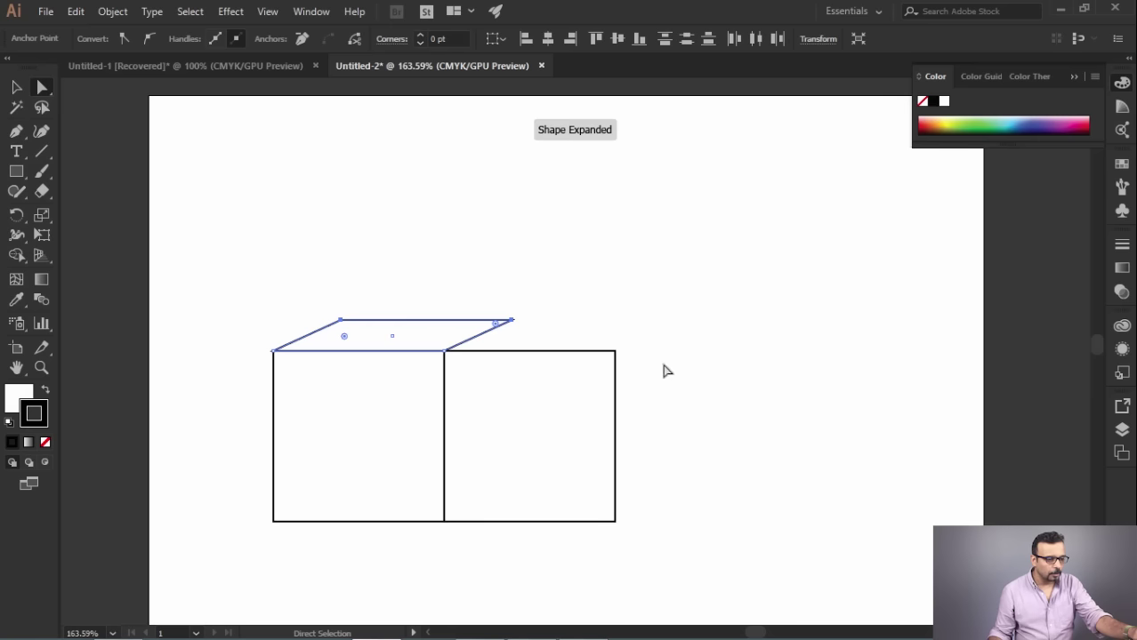
Skew the right square into a side face and pull the left side in
drag(652, 335, 603, 578)
drag(620, 354, 514, 320)
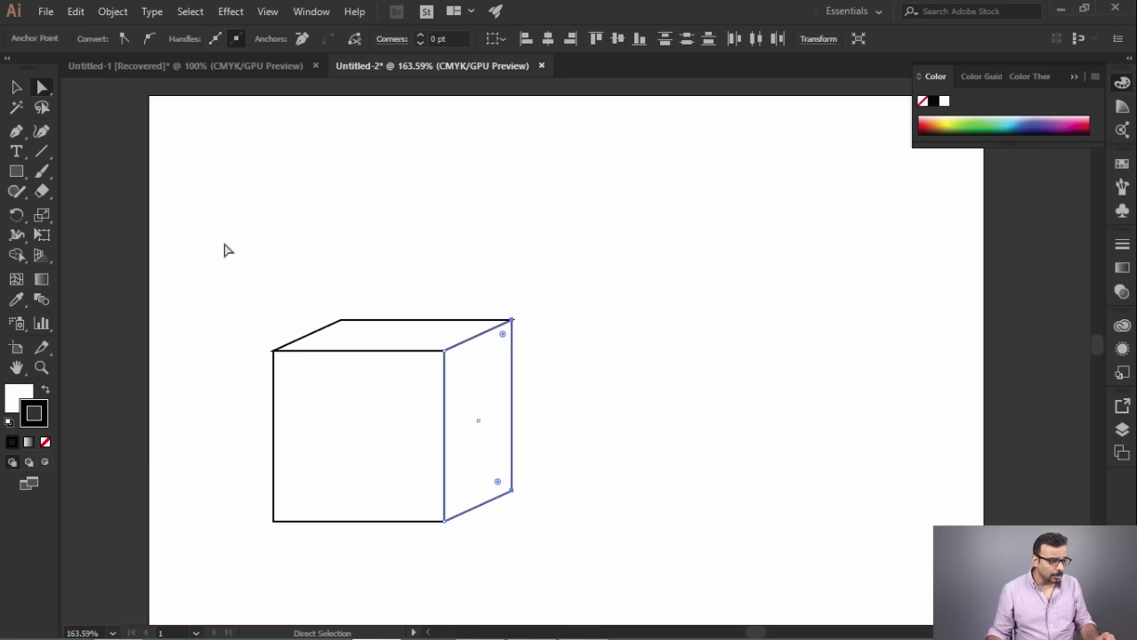
drag(223, 243, 384, 586)
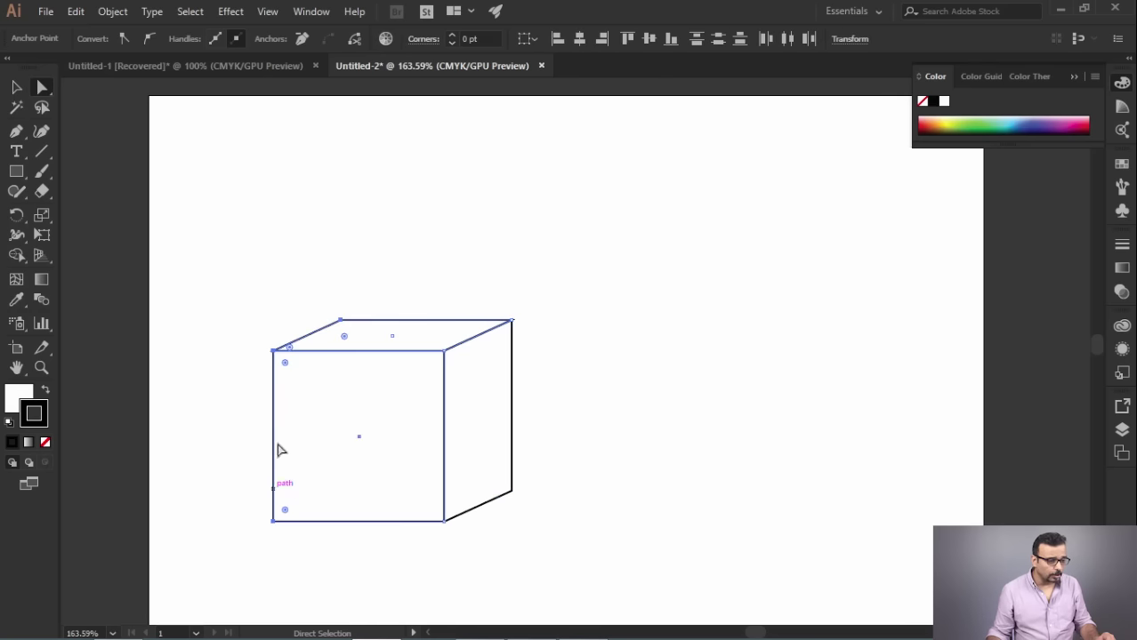
drag(273, 353, 351, 326)
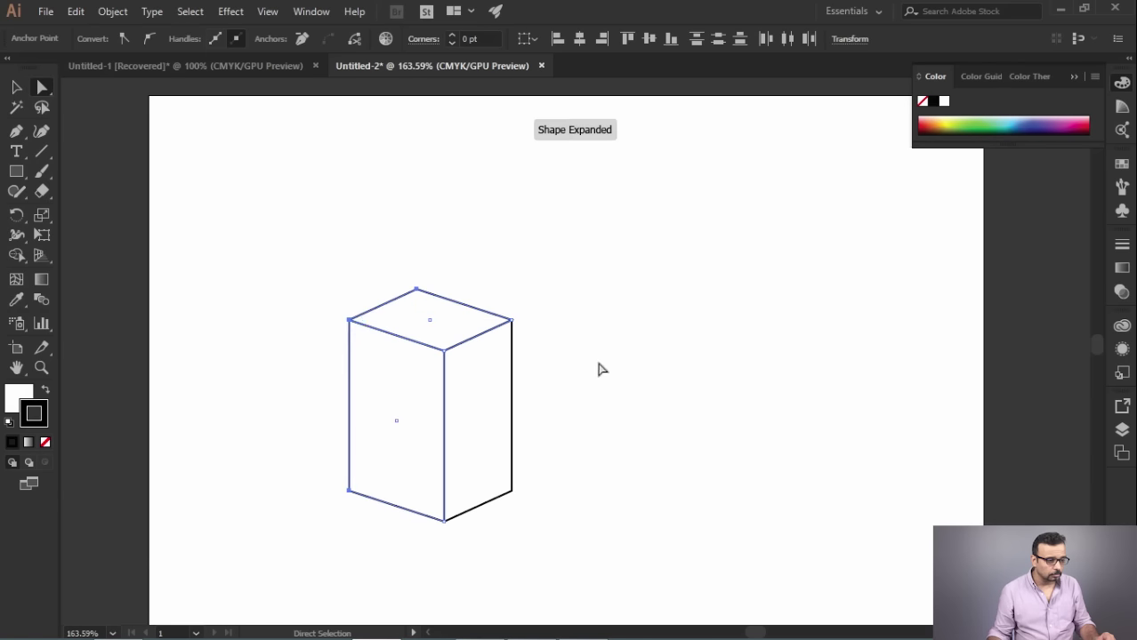
click(711, 424)
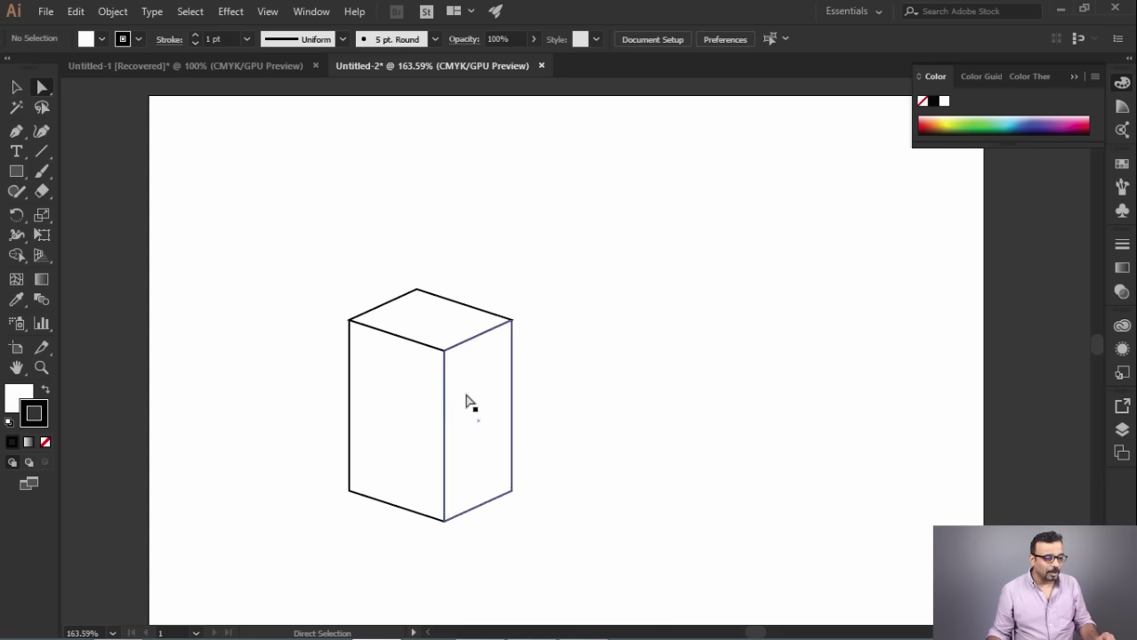
Pull the box's faces apart, then undo back to the assembled box
drag(472, 400, 523, 411)
drag(402, 391, 359, 428)
drag(426, 309, 431, 259)
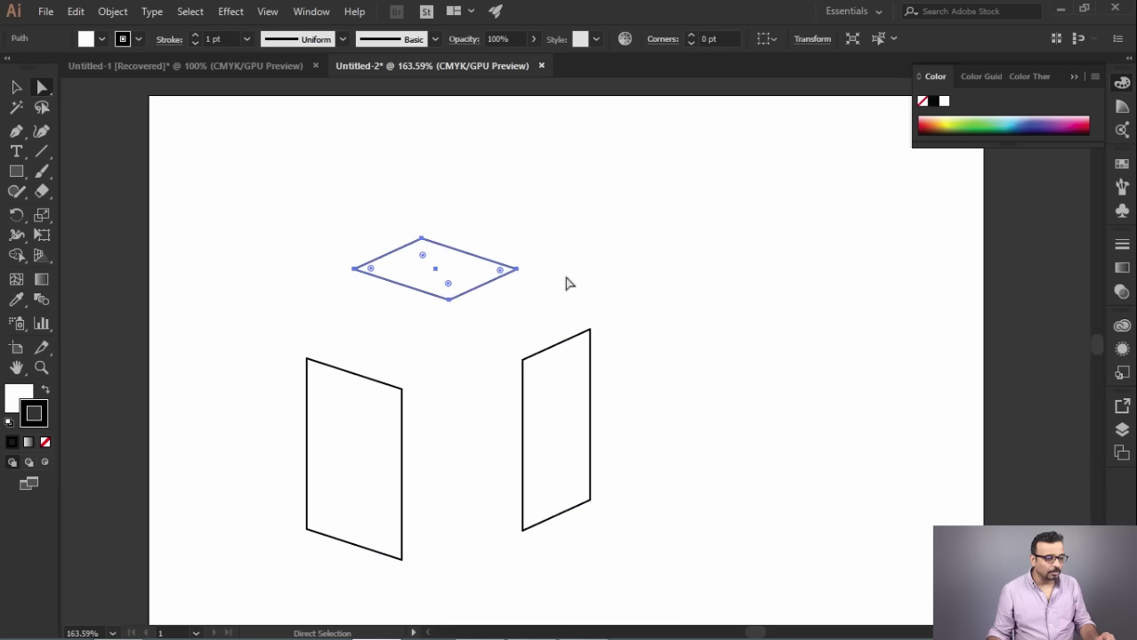
key(v)
key(ctrl+z)
key(ctrl+z)
key(ctrl+z)
key(a)
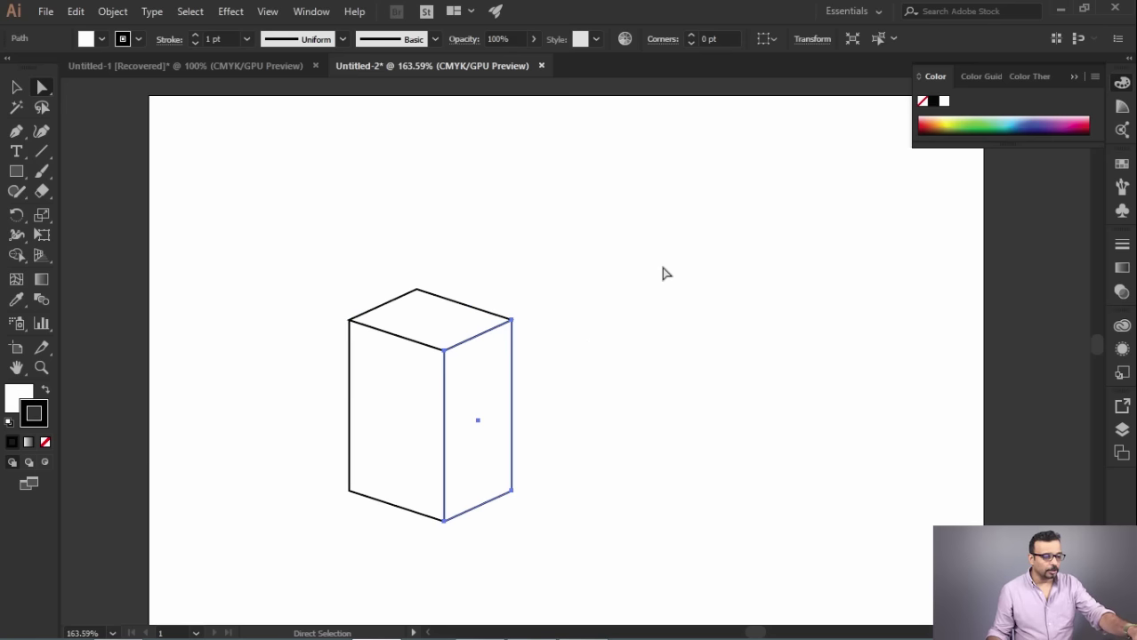
click(663, 272)
Select the whole box and duplicate it to the right
drag(292, 235, 562, 570)
drag(403, 453, 620, 452)
key(v)
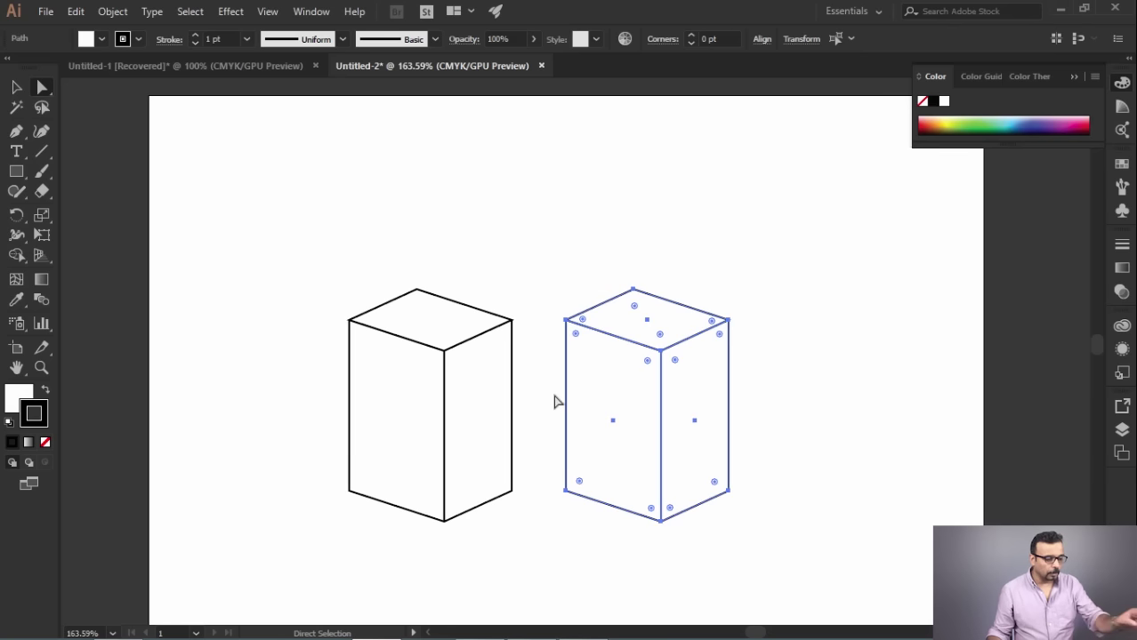
key(ctrl+z)
key(a)
drag(308, 253, 578, 574)
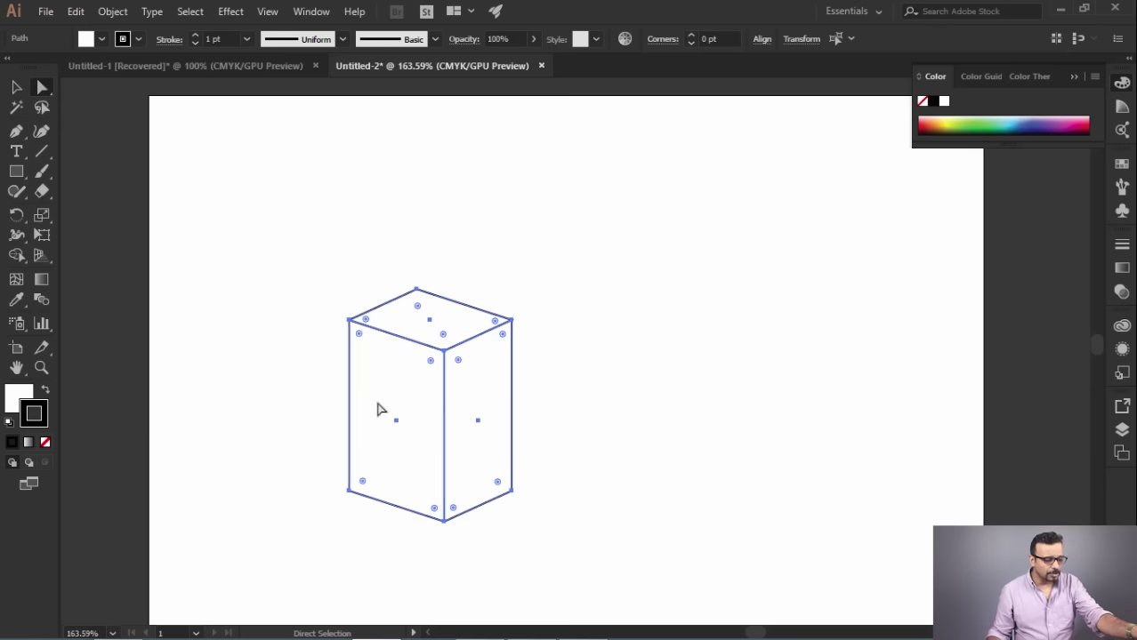
drag(290, 240, 568, 569)
drag(402, 432, 619, 450)
Raise the duplicate's bottom anchors straight up into a shallow slab
drag(547, 440, 776, 557)
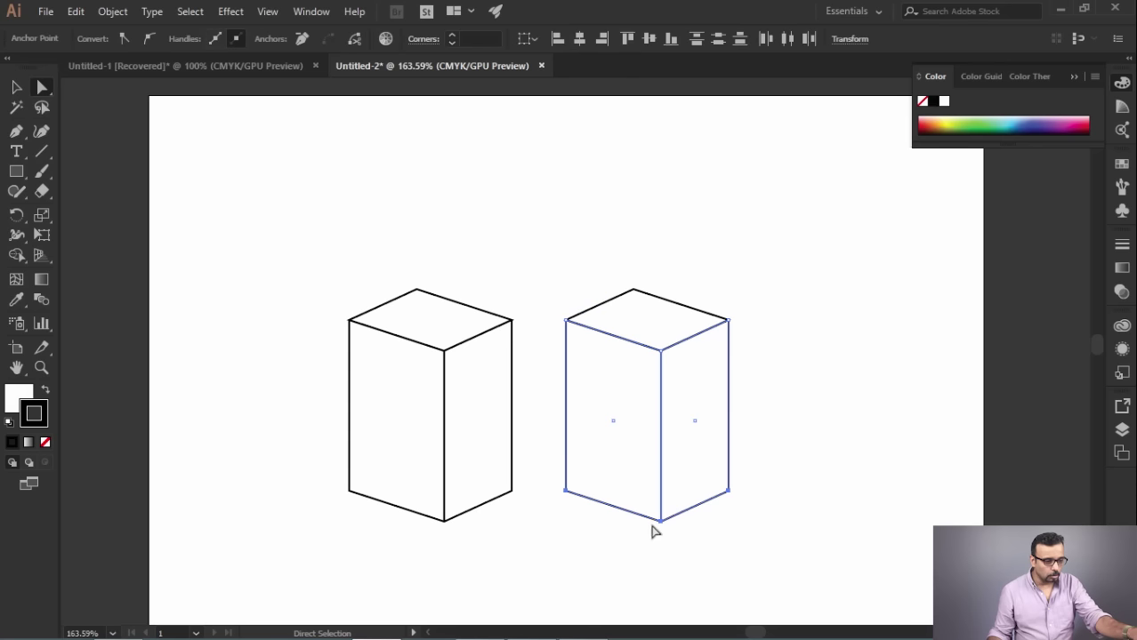
drag(661, 527, 687, 392)
key(shift)
click(807, 419)
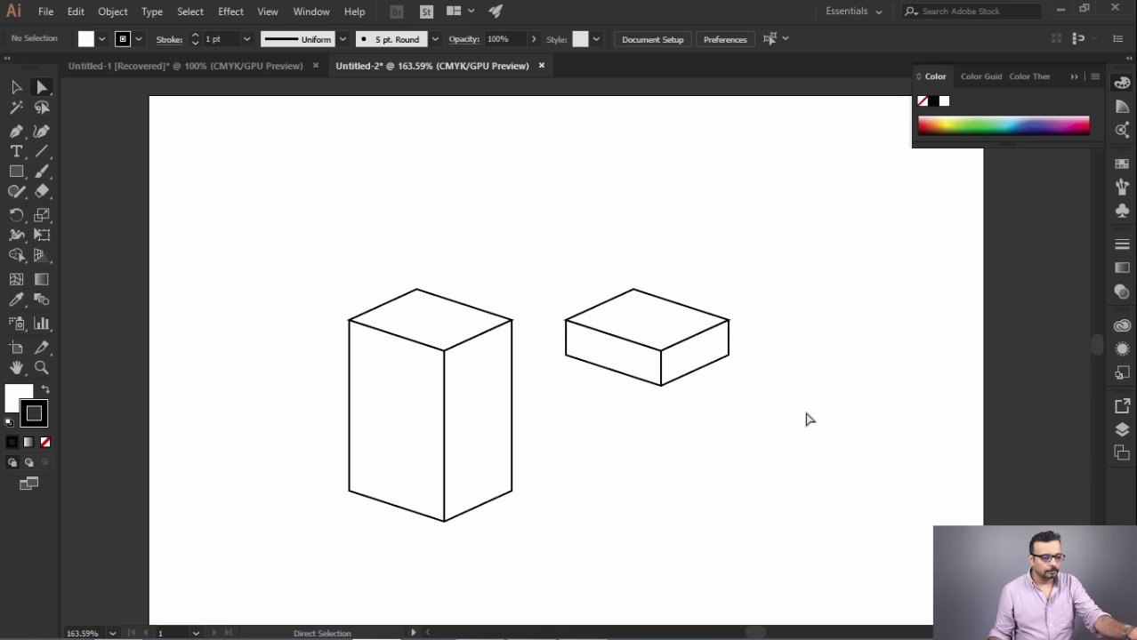
Enlarge the flat box slightly and move it onto the tall box as a lid
click(16, 86)
click(359, 318)
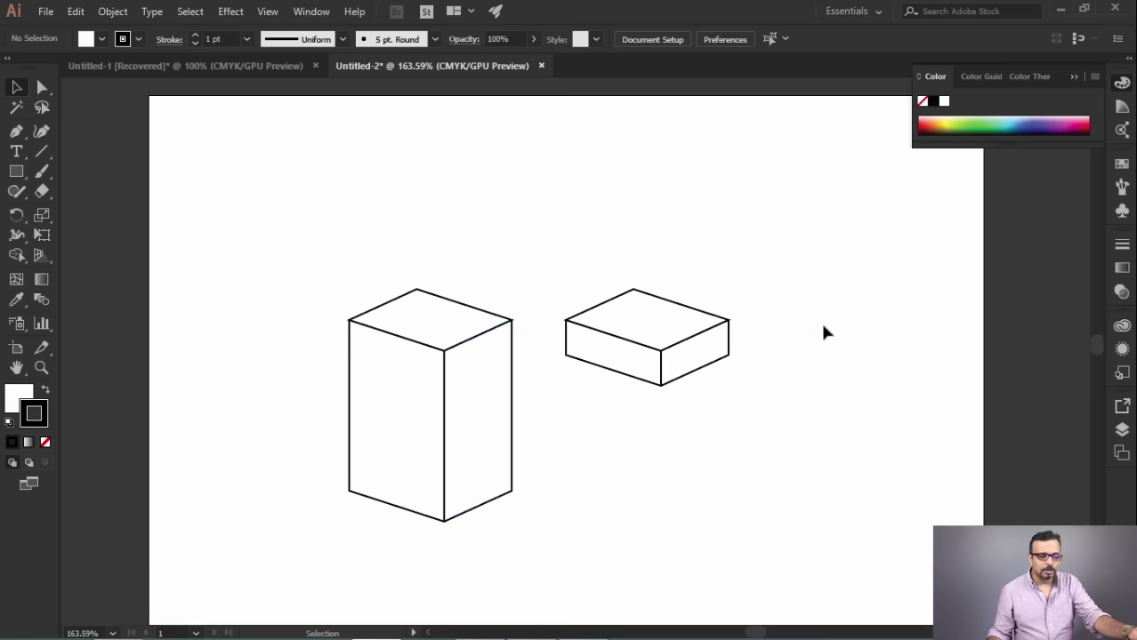
drag(750, 448, 751, 447)
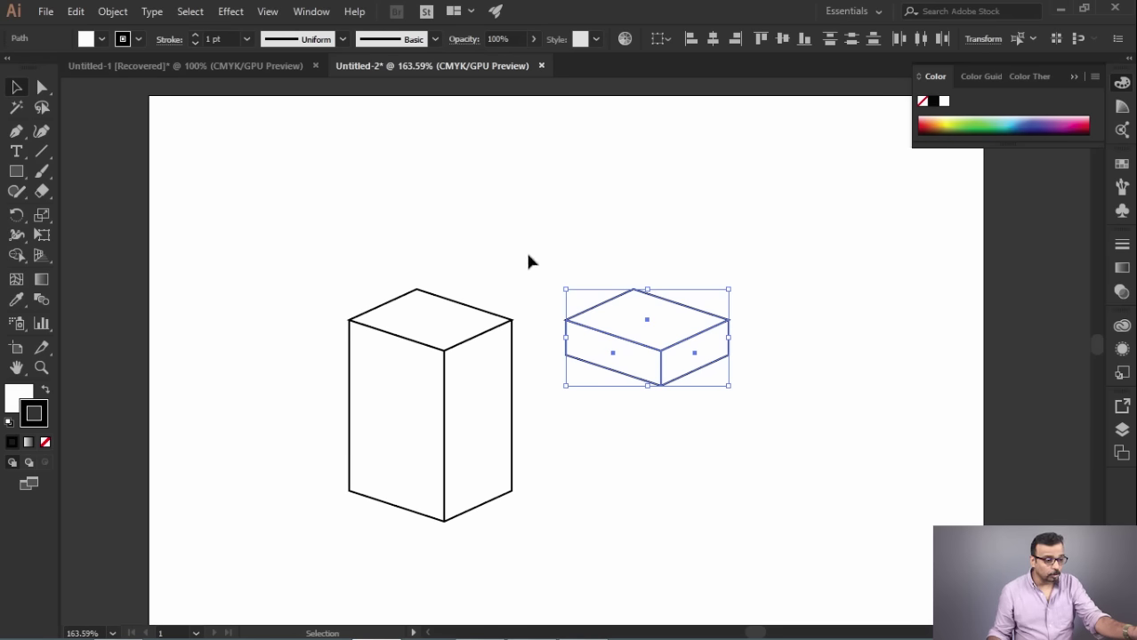
drag(727, 389, 737, 394)
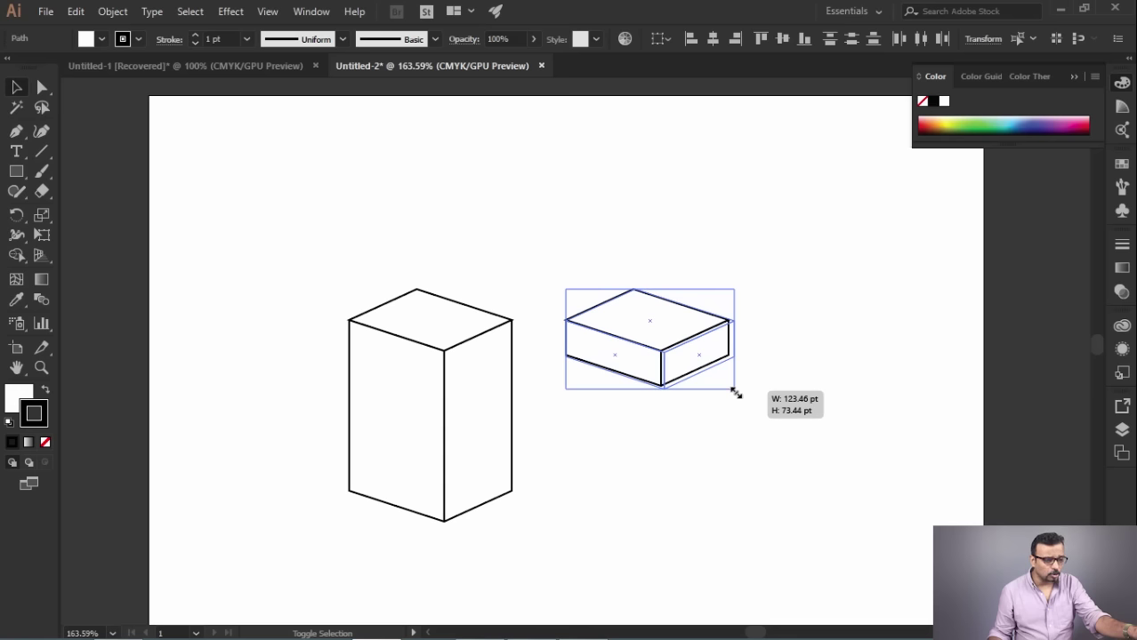
drag(736, 393, 737, 393)
drag(678, 335, 460, 330)
click(322, 425)
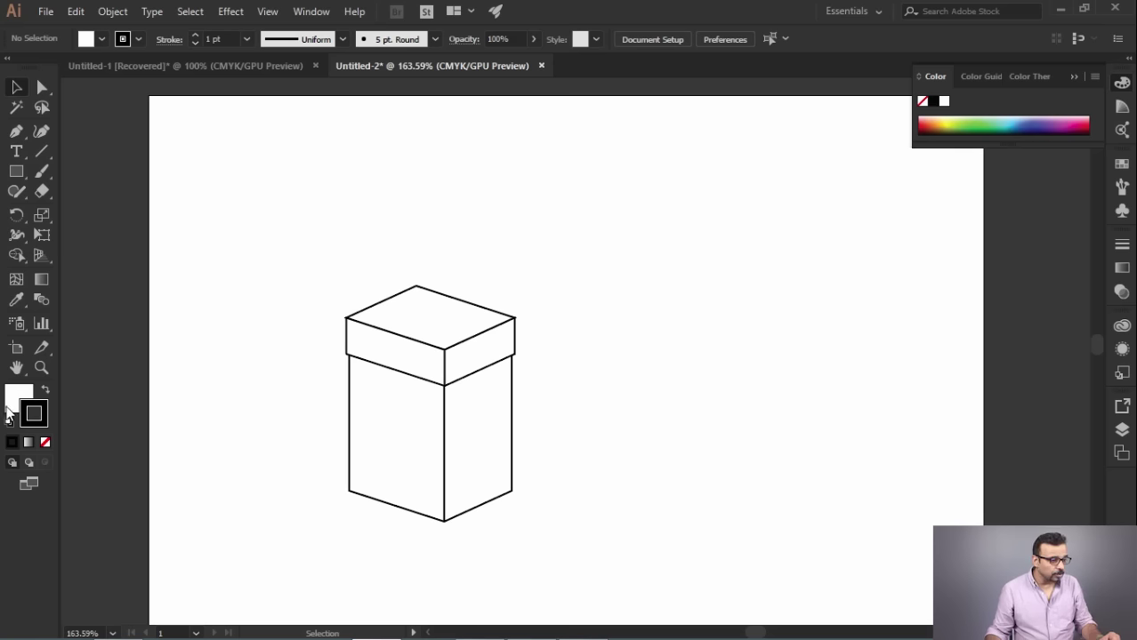
Marquee-select all parts of the finished gift box
drag(530, 501, 530, 501)
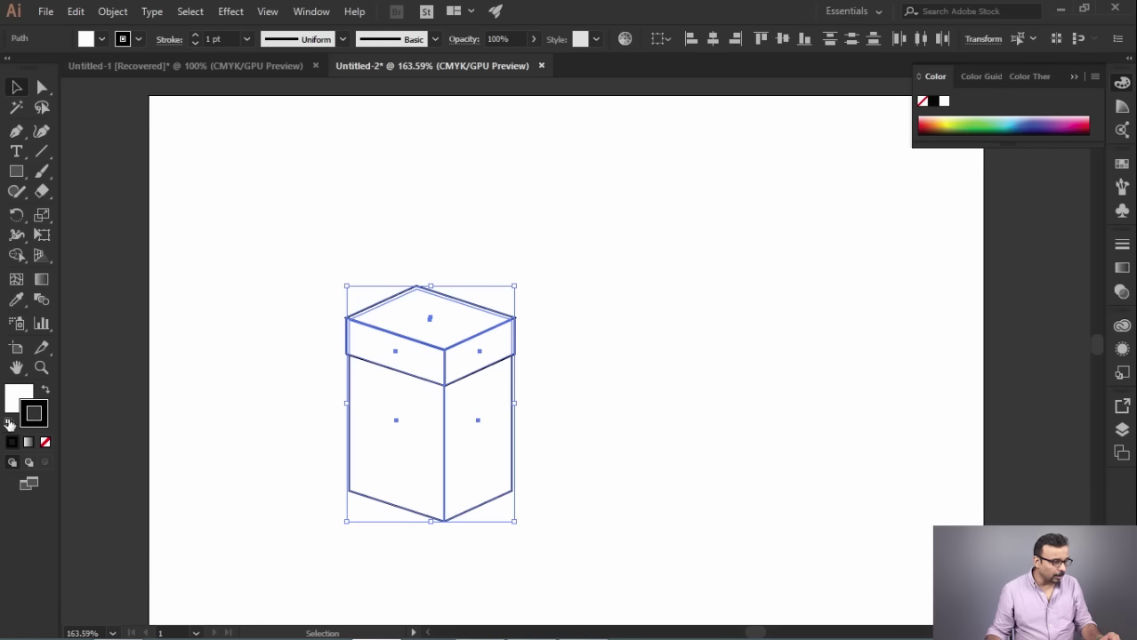
click(340, 304)
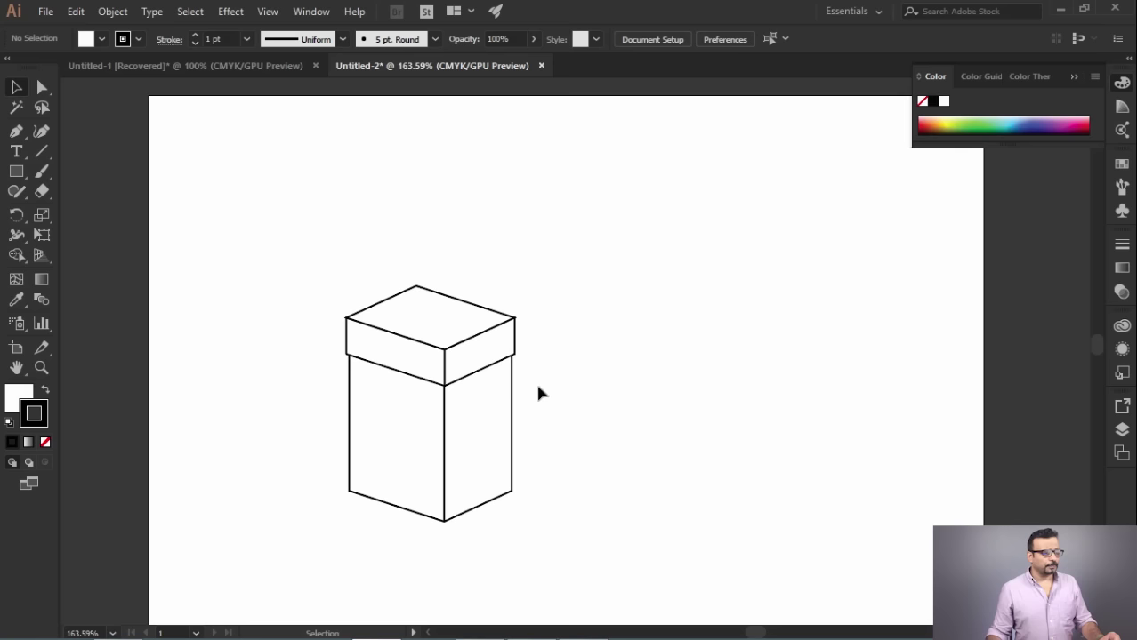
drag(291, 240, 574, 564)
Try shortening the box by raising its bottom anchors, then undo it
click(578, 551)
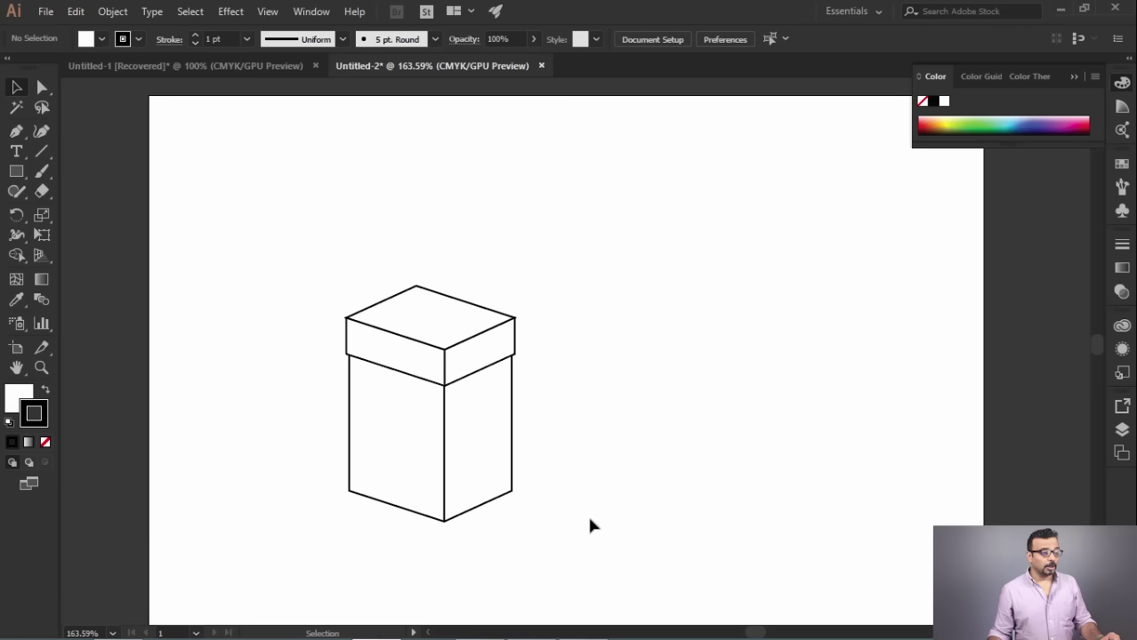
key(a)
drag(313, 452, 499, 551)
click(445, 523)
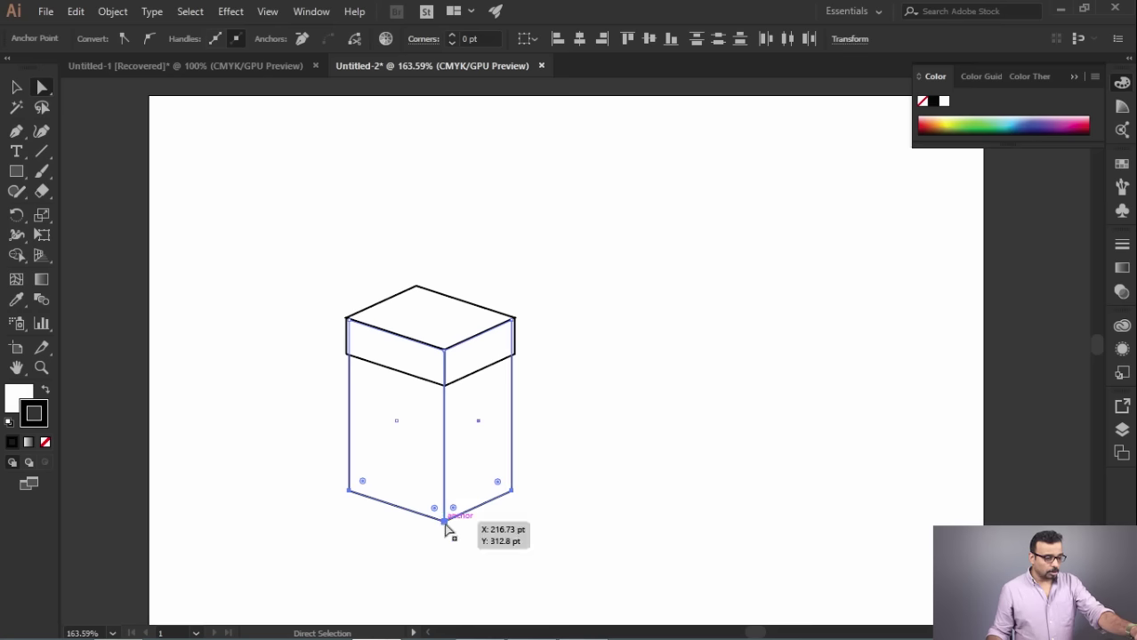
drag(444, 525, 451, 473)
click(614, 472)
key(ctrl+z)
Duplicate the tall box to the right and squash the copy shorter
click(16, 86)
drag(295, 238, 459, 490)
drag(419, 434, 671, 436)
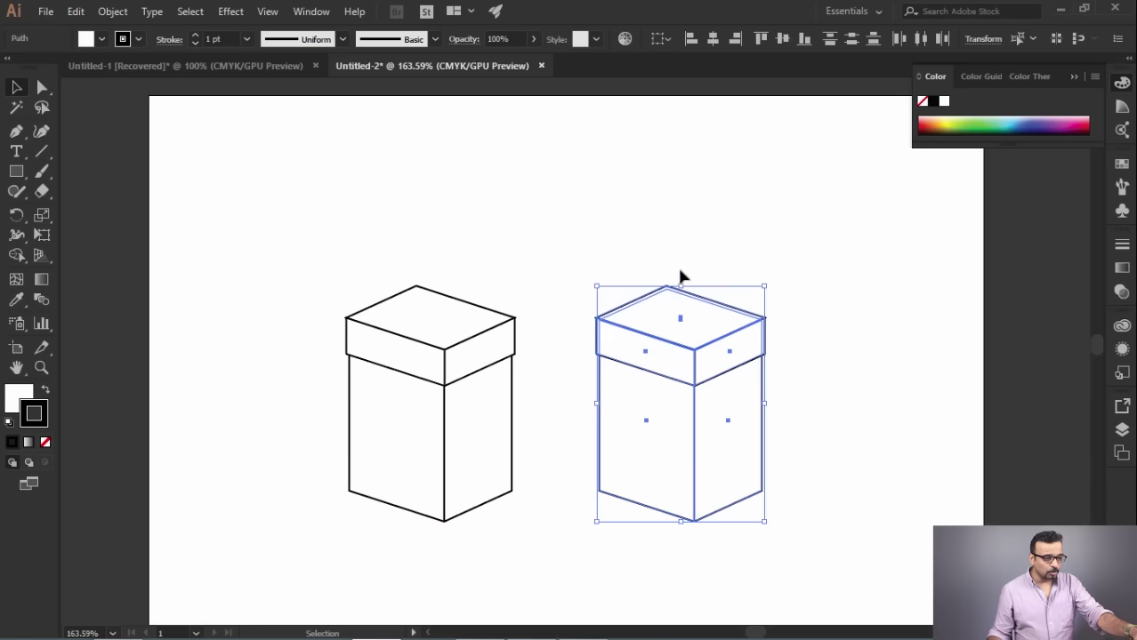
drag(681, 288, 688, 384)
click(931, 417)
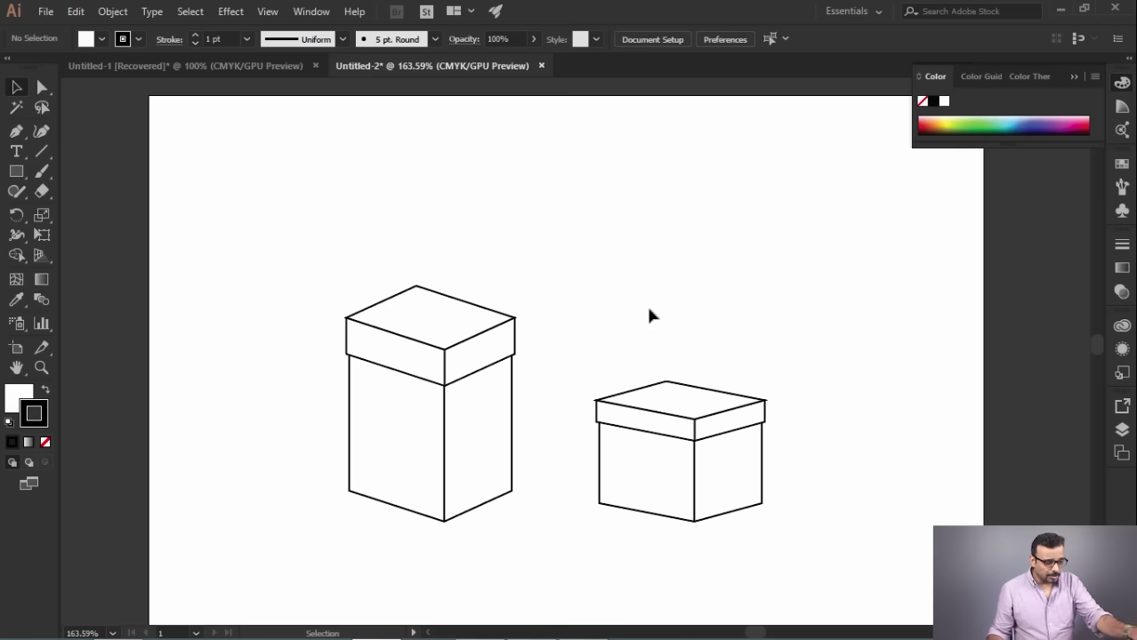
Undo the duplicate's squash and raise the left box's bottom anchors to shorten it
key(ctrl+z)
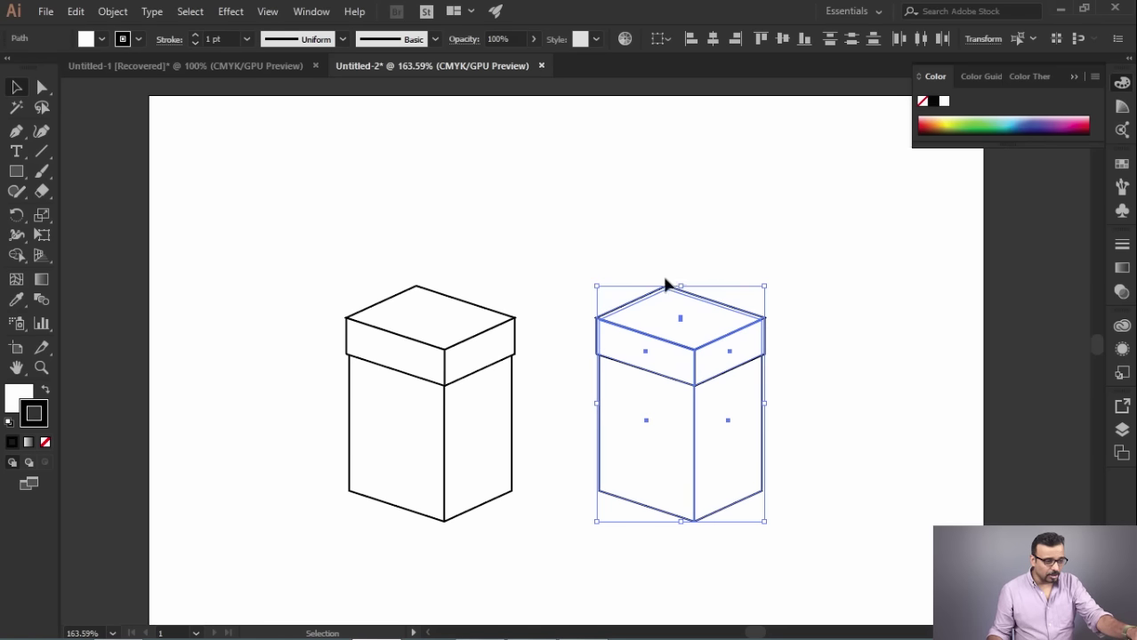
click(40, 89)
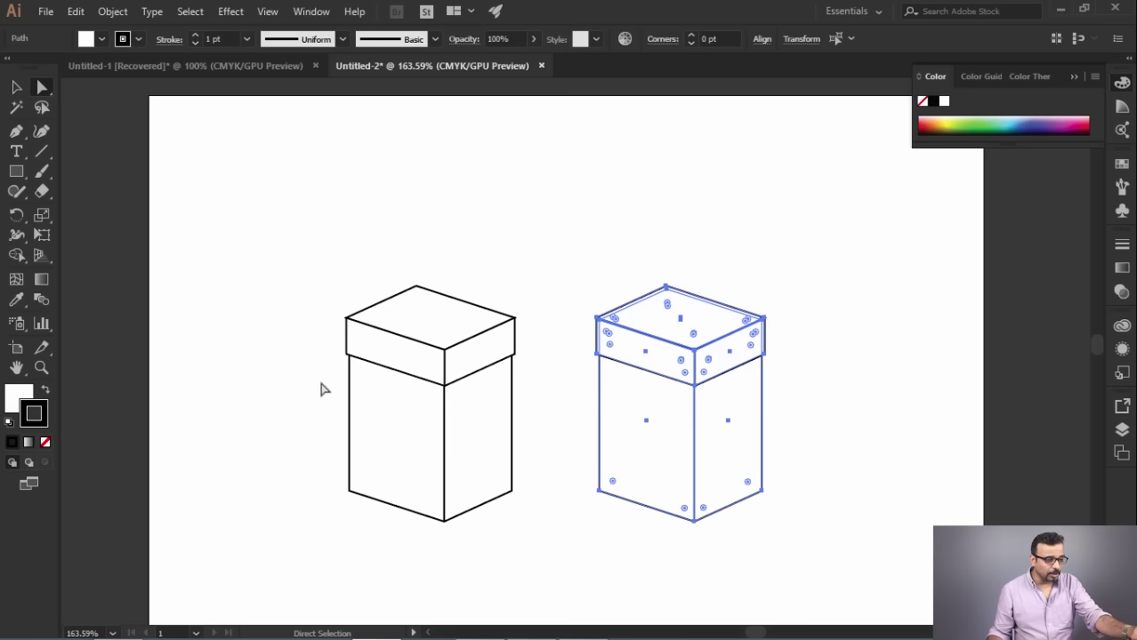
drag(313, 257, 548, 418)
drag(533, 463, 281, 544)
drag(445, 522, 445, 436)
click(513, 524)
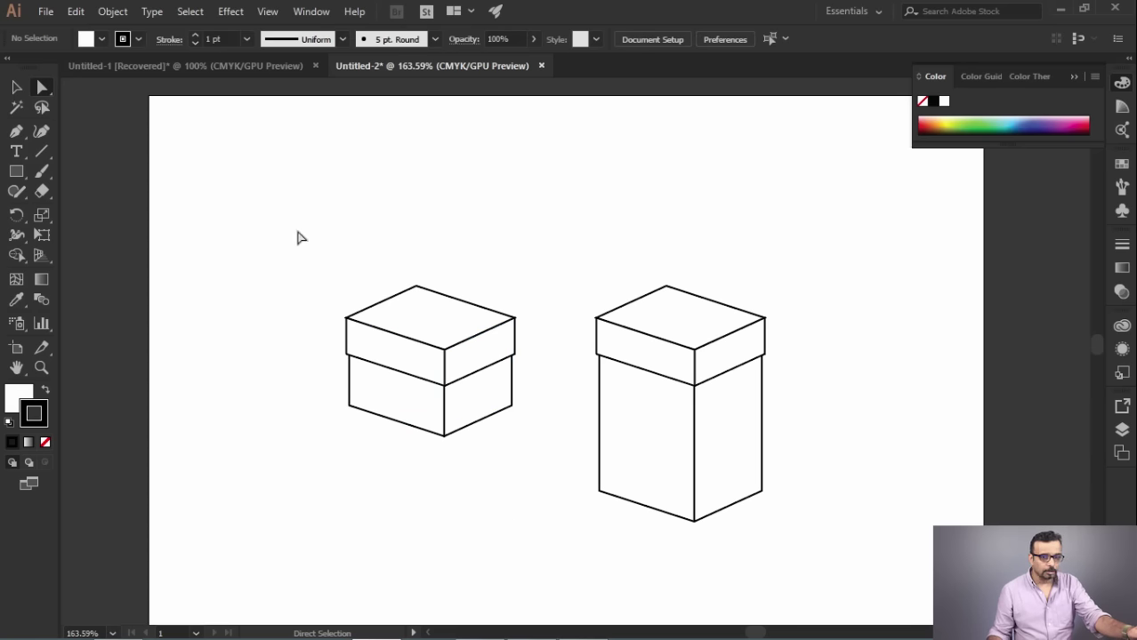
click(15, 89)
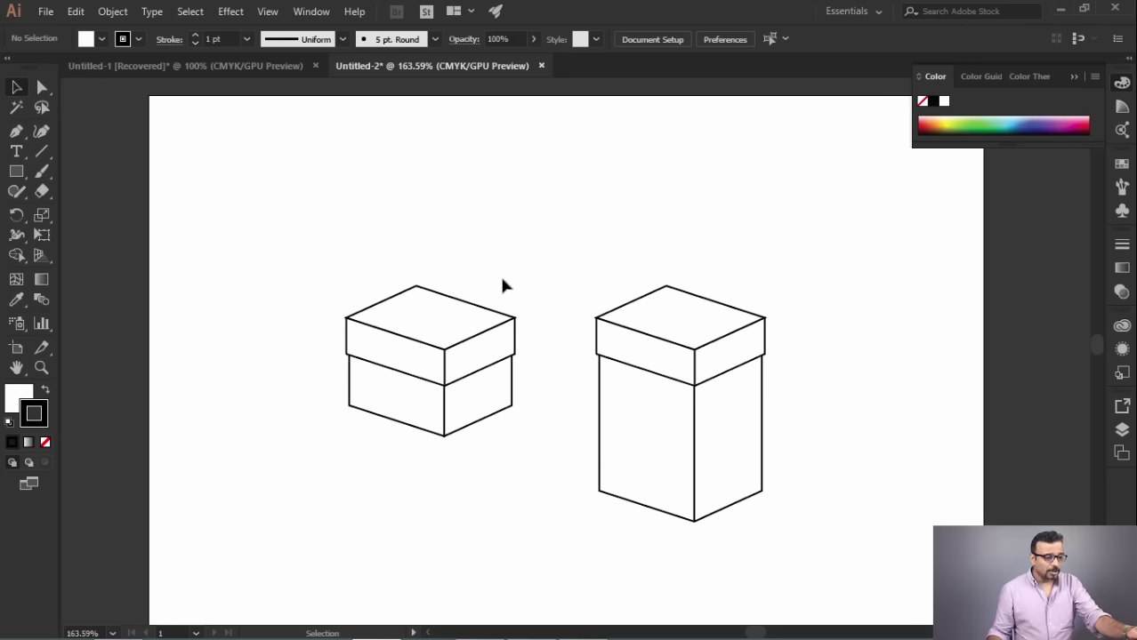
click(11, 399)
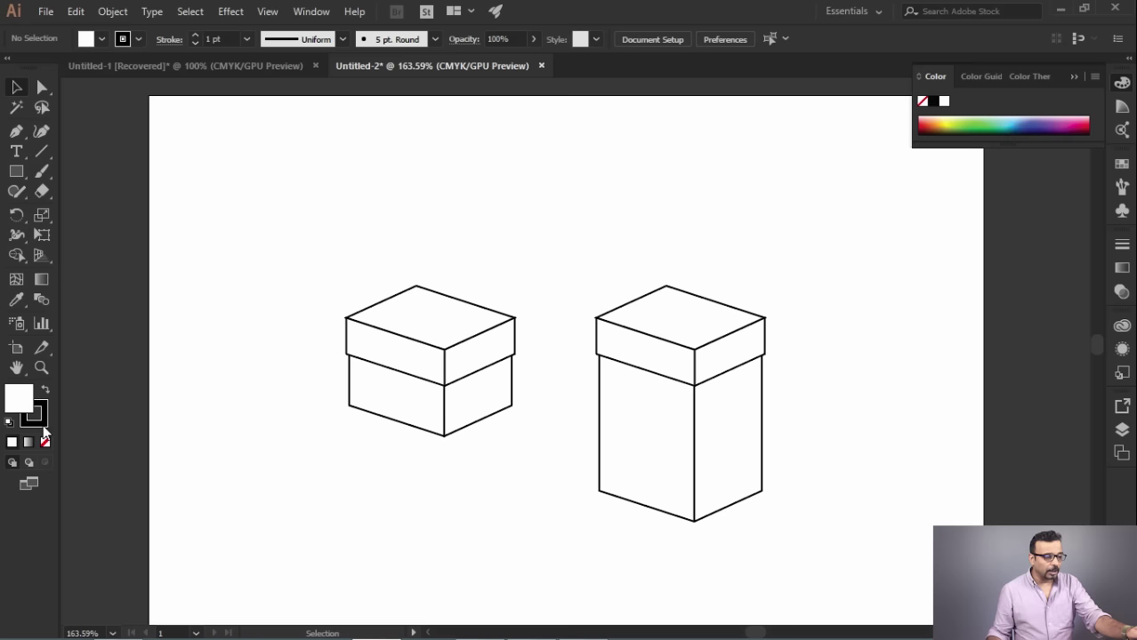
Delete the tall box and move the short gift box to the right
drag(570, 236, 819, 566)
key(Delete)
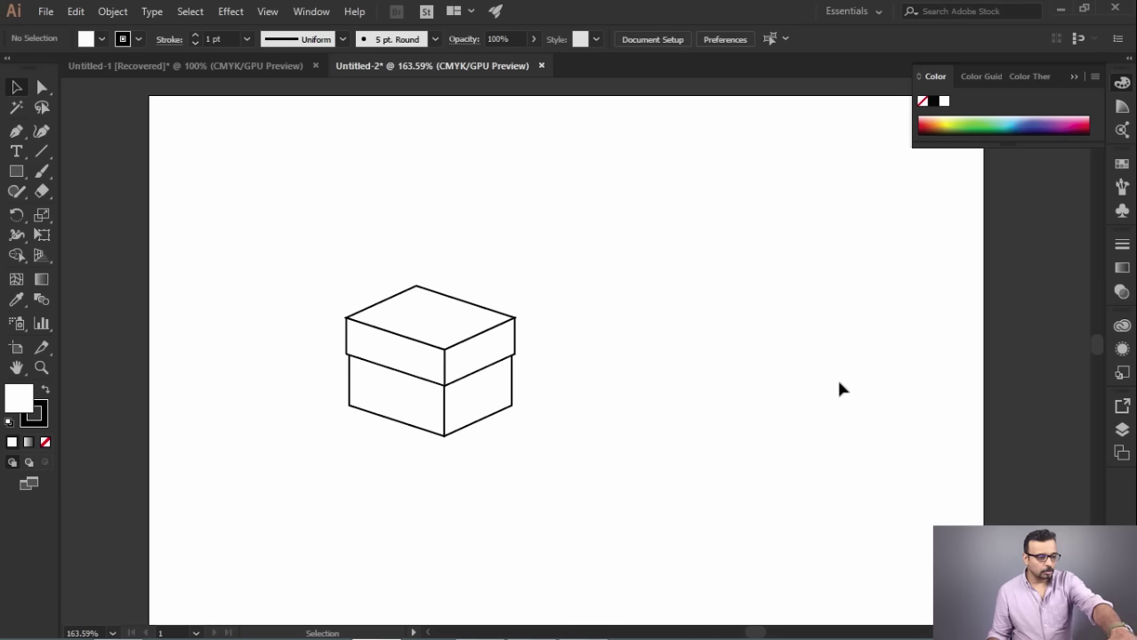
drag(563, 246, 315, 437)
drag(505, 406, 650, 376)
Pull the short box's faces apart, undo to rejoin them, then select the whole box
click(561, 331)
drag(772, 267, 642, 267)
drag(779, 236, 779, 175)
drag(779, 302, 760, 426)
drag(817, 275, 899, 236)
drag(849, 342, 931, 417)
key(ctrl+z)
key(ctrl+z)
key(ctrl+z)
key(ctrl+z)
key(ctrl+z)
key(ctrl+z)
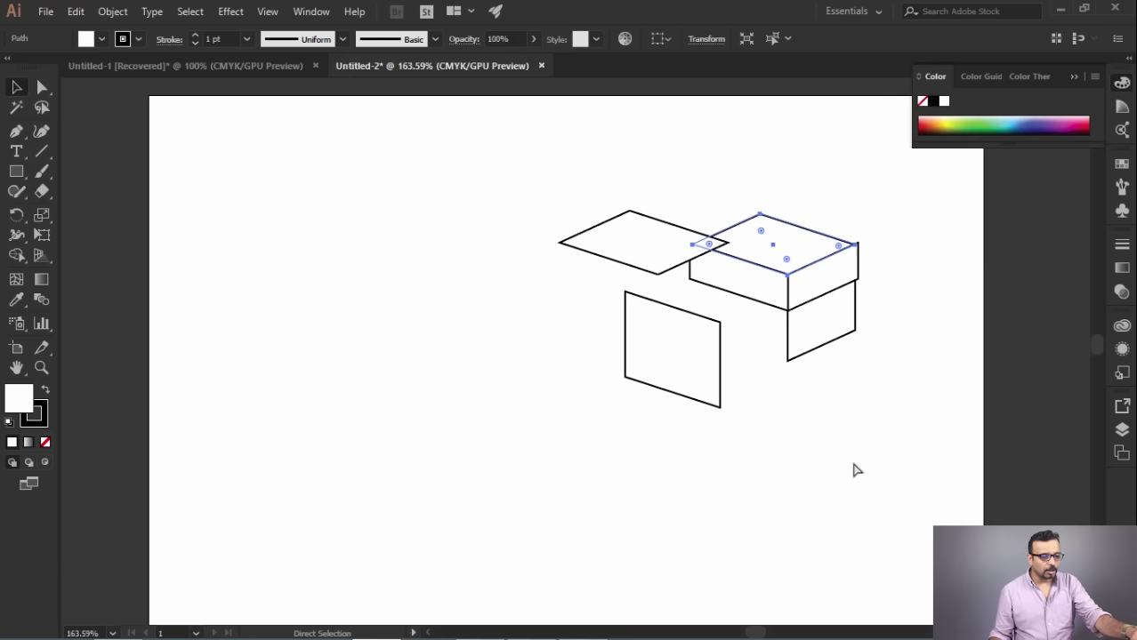
key(ctrl+z)
key(ctrl+z)
click(852, 466)
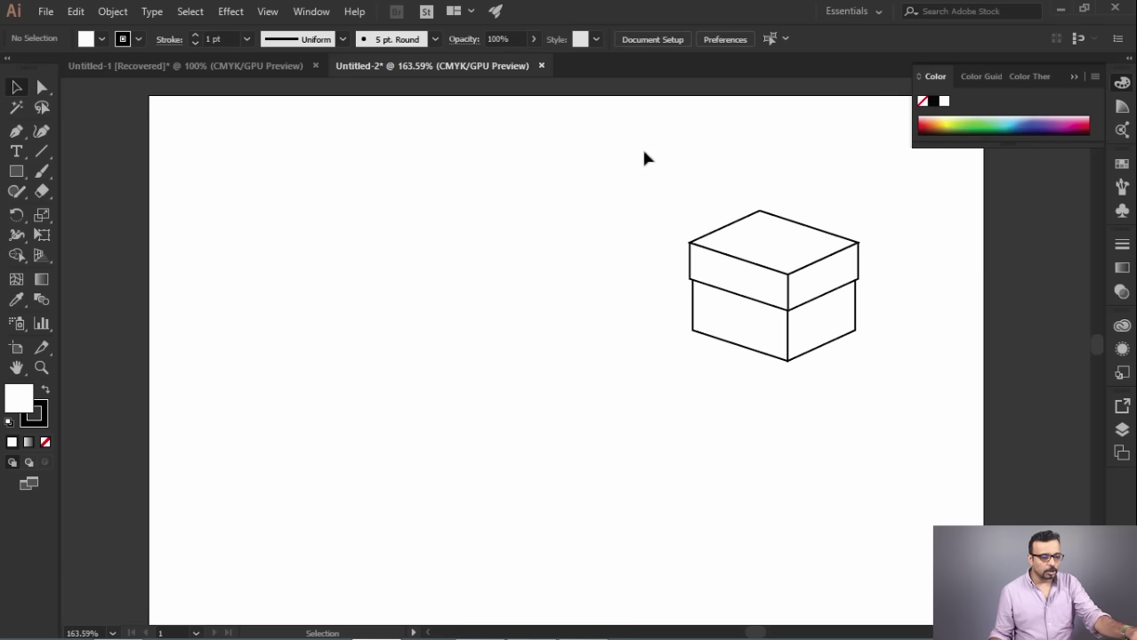
drag(644, 152, 902, 456)
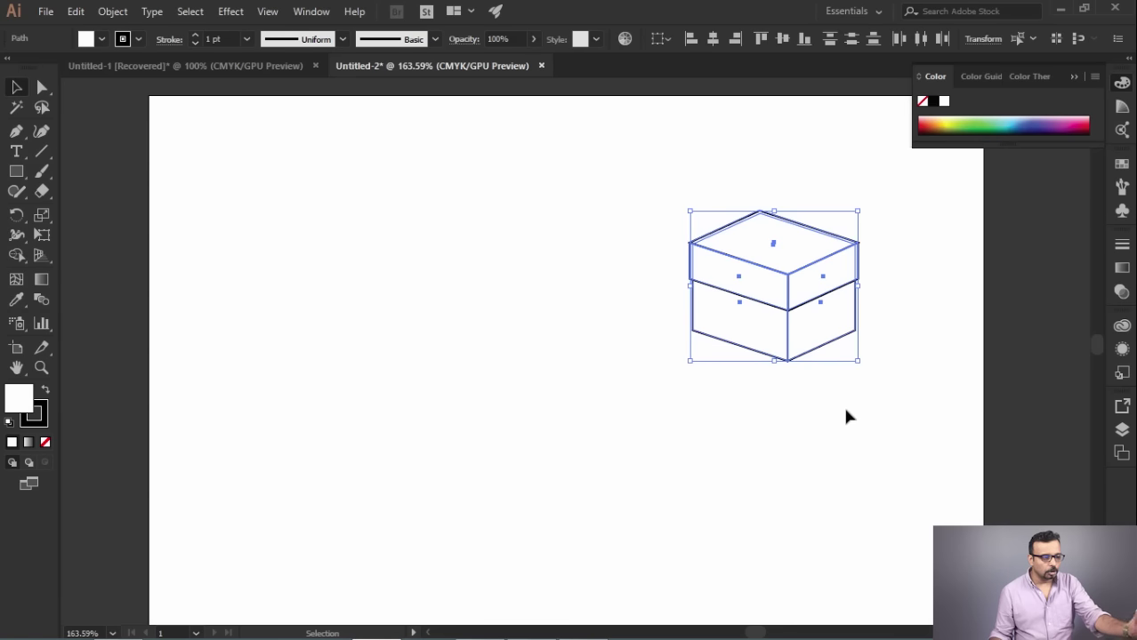
Group the short box's faces into one object and reposition the group toward the upper right
click(113, 12)
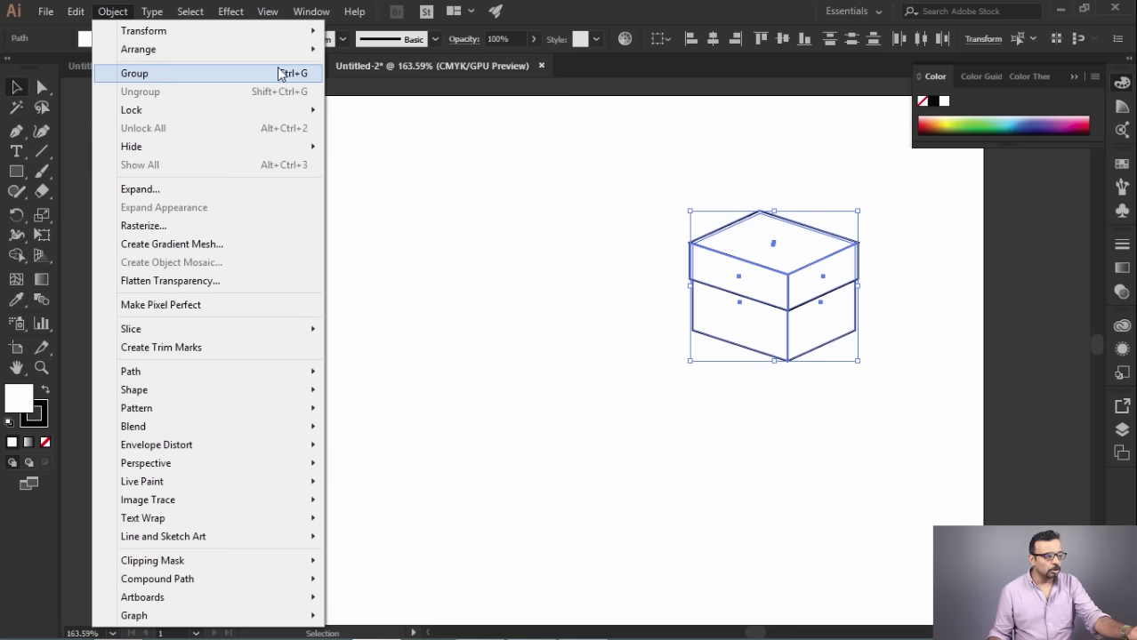
right_click(771, 237)
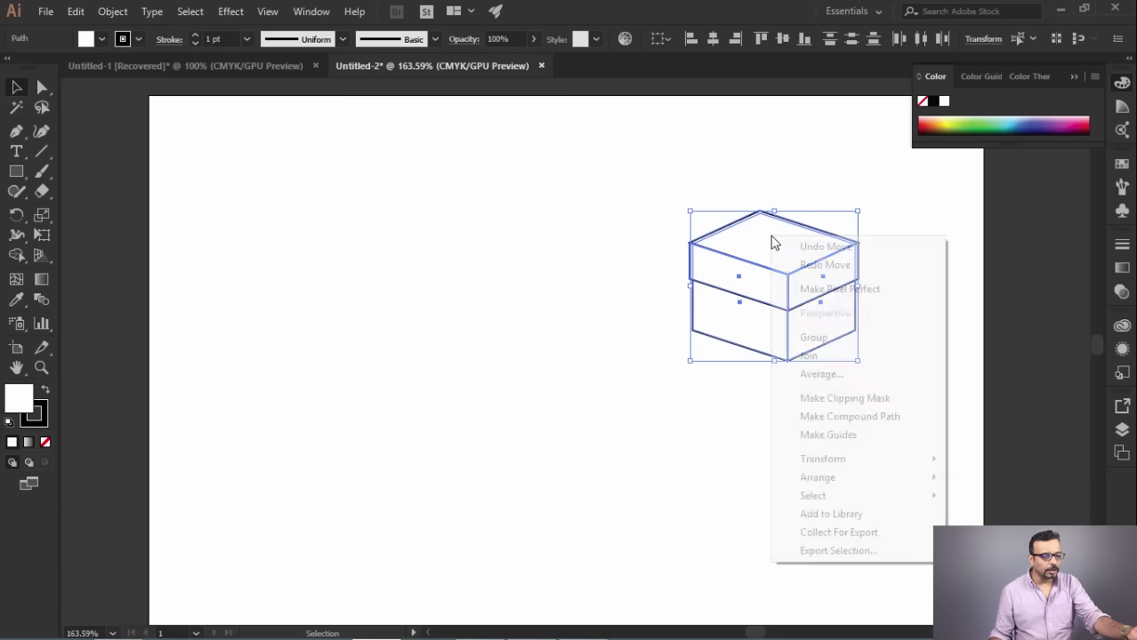
click(828, 343)
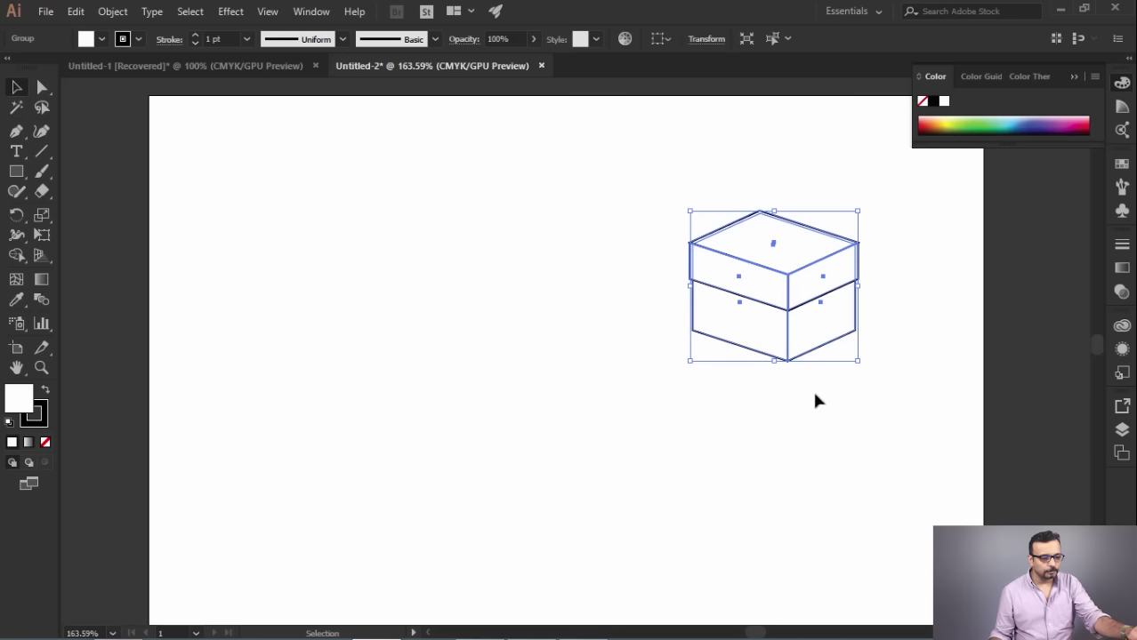
click(709, 428)
drag(756, 343, 490, 406)
drag(606, 394, 805, 256)
Draw a circle on the left and a square to its right
click(215, 238)
key(a)
drag(15, 171, 104, 210)
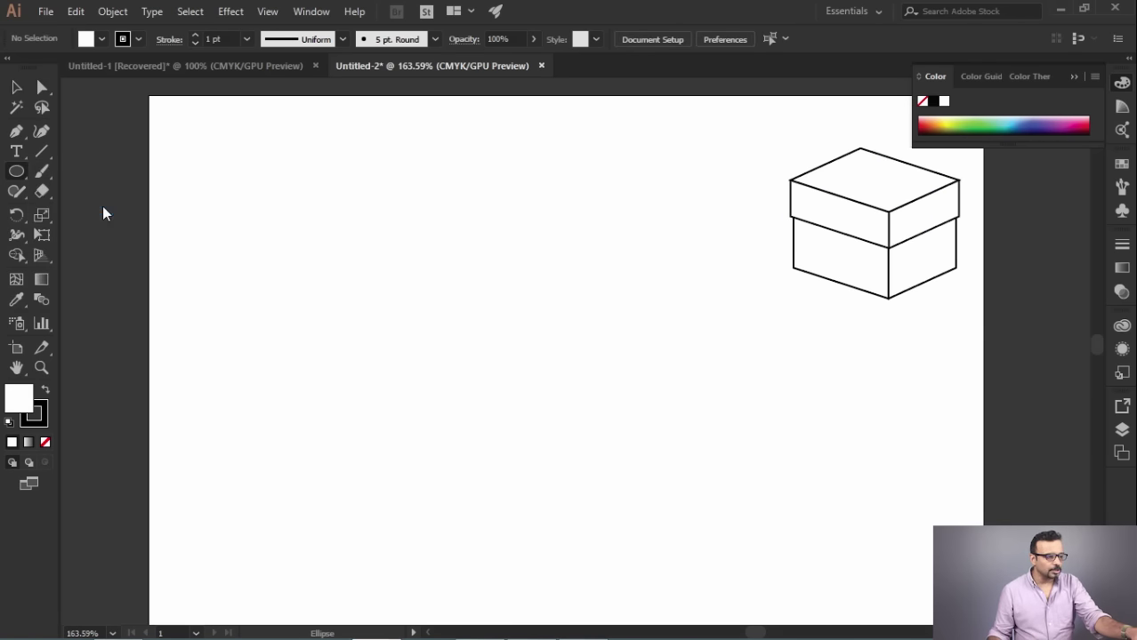
drag(216, 223, 439, 447)
drag(17, 170, 80, 170)
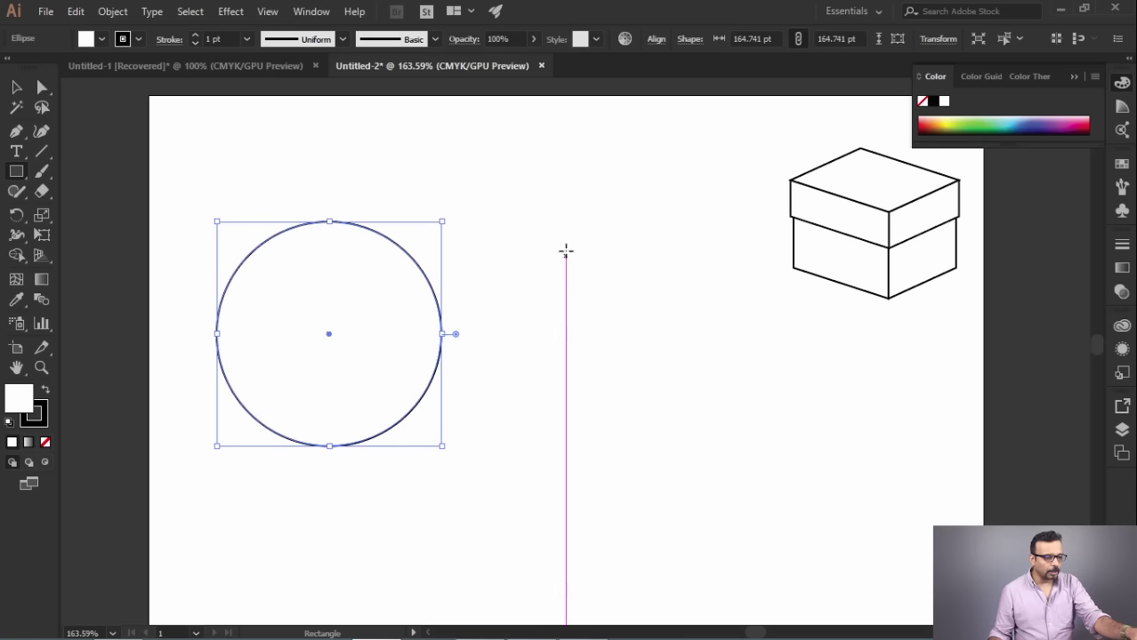
drag(536, 221, 745, 429)
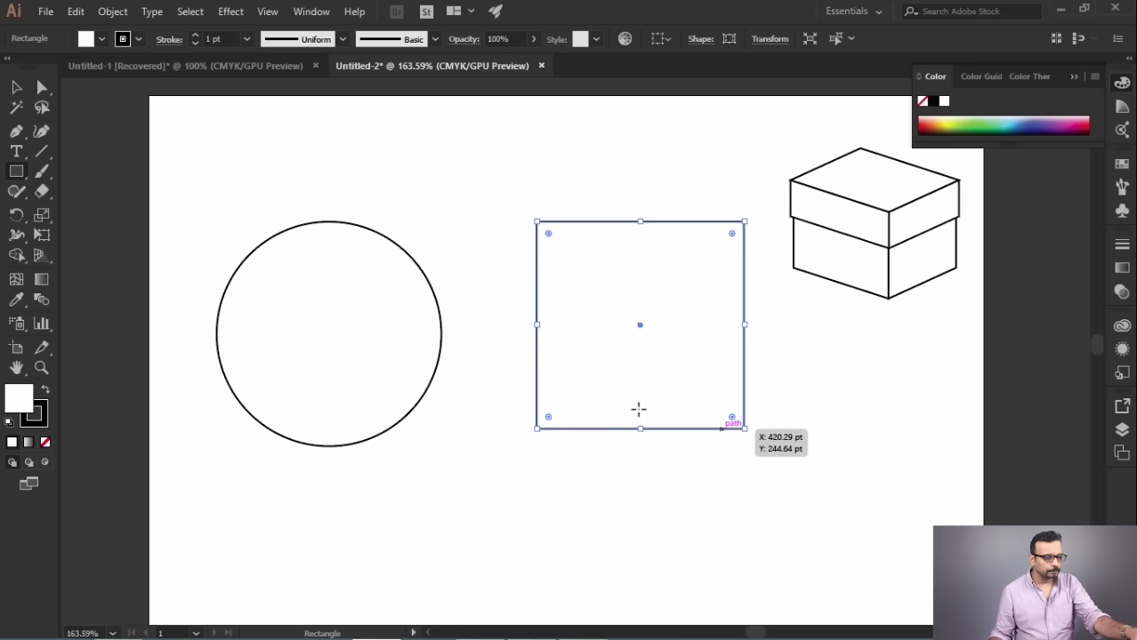
Push the gift box to the right edge and rotate the square 45° into a diamond
click(16, 87)
drag(799, 206, 1058, 182)
drag(610, 287, 609, 315)
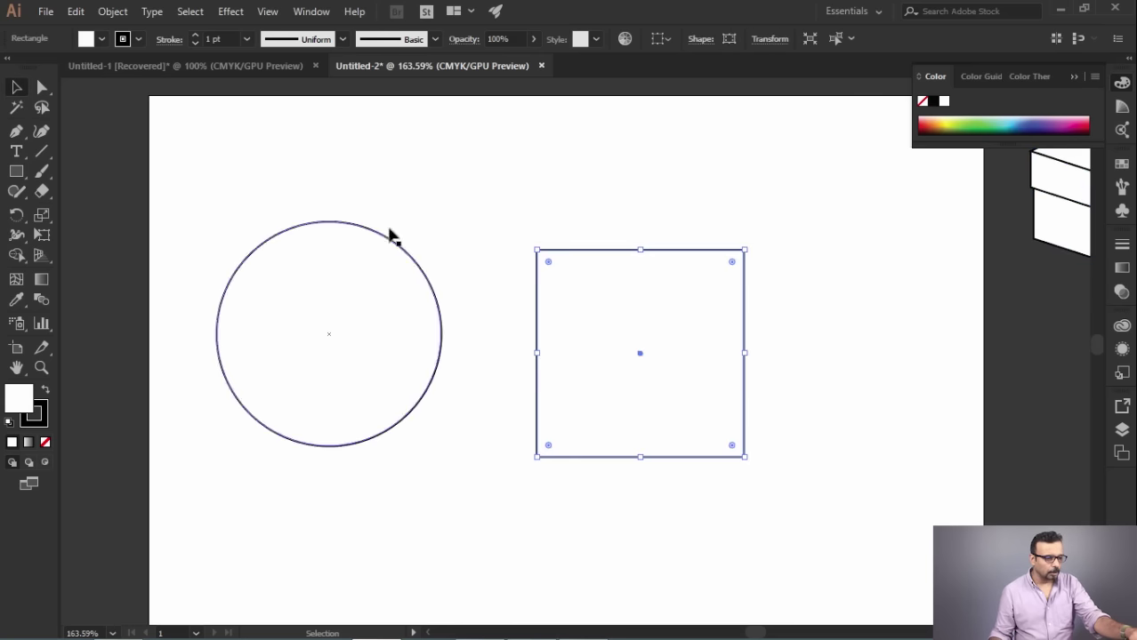
drag(752, 241, 660, 204)
drag(636, 308, 676, 301)
key(a)
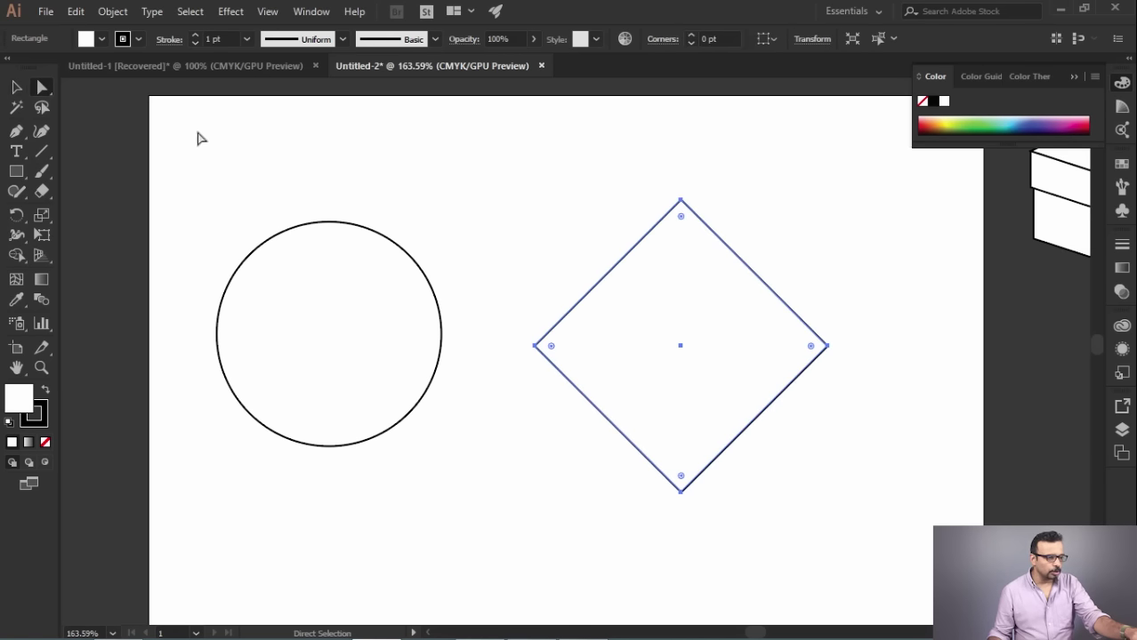
drag(174, 135, 888, 538)
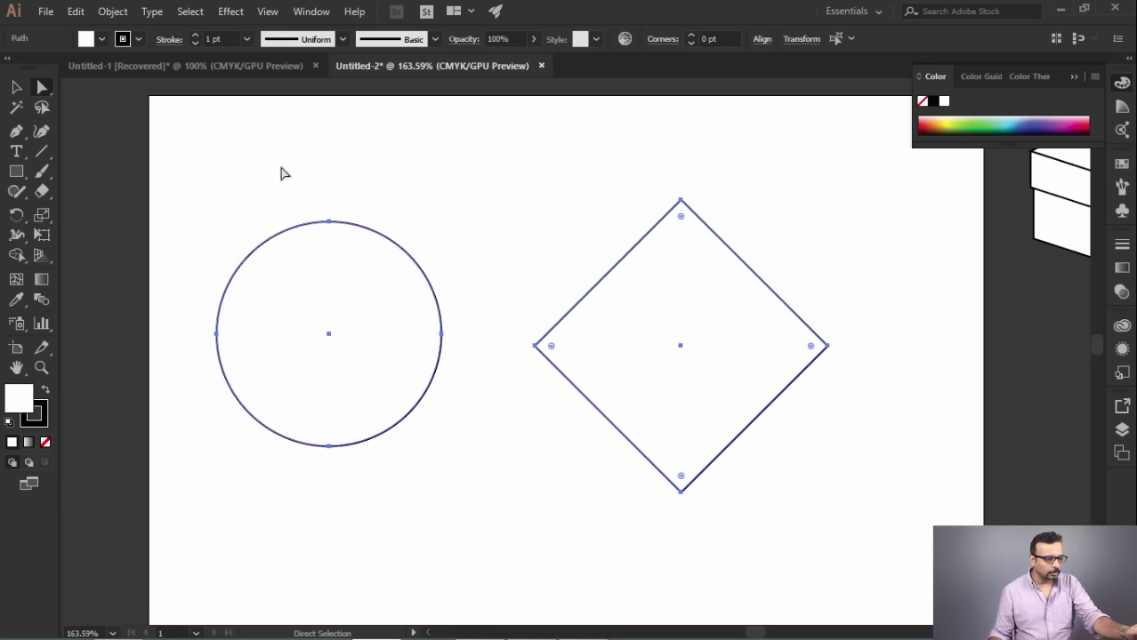
Shift the diamond further right and select the circle's top anchor with Direct Selection
click(711, 345)
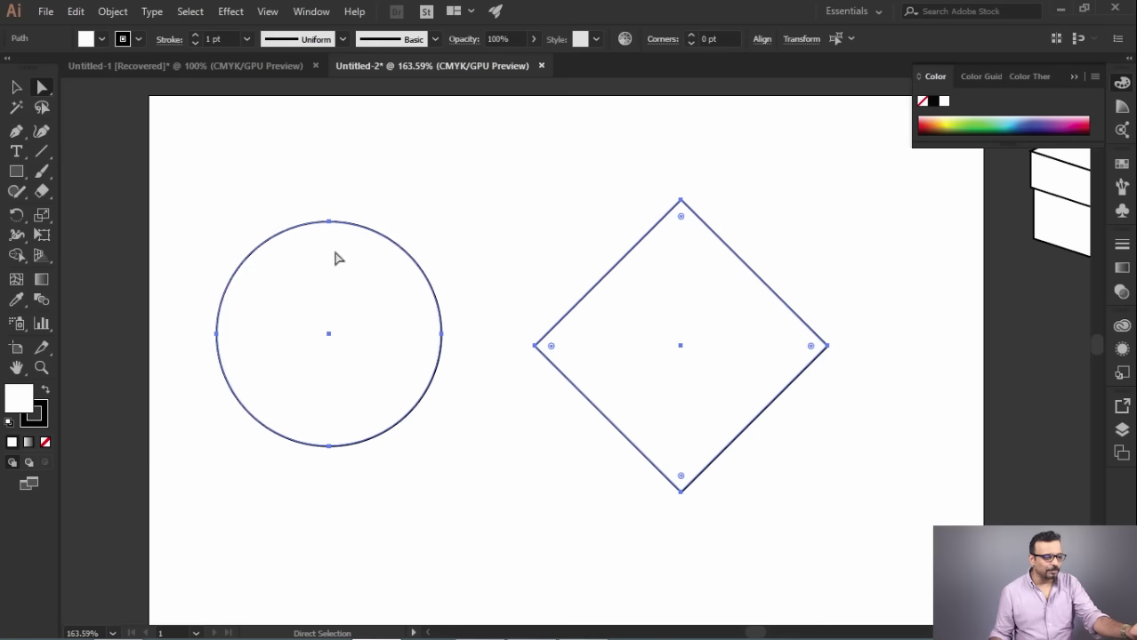
click(522, 222)
drag(683, 204, 766, 199)
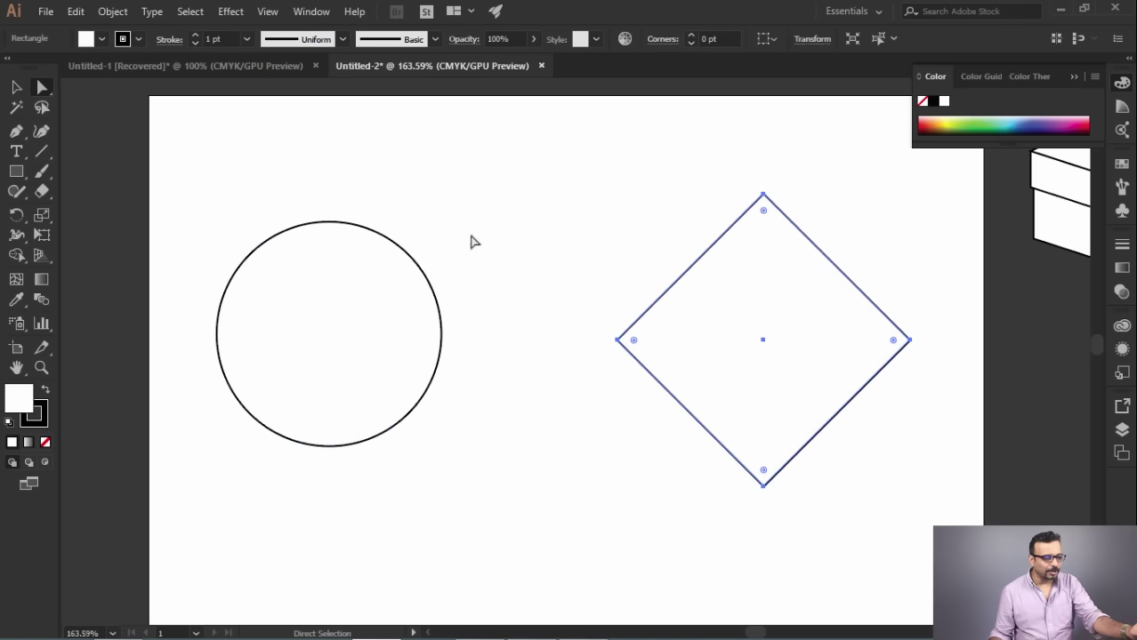
click(322, 254)
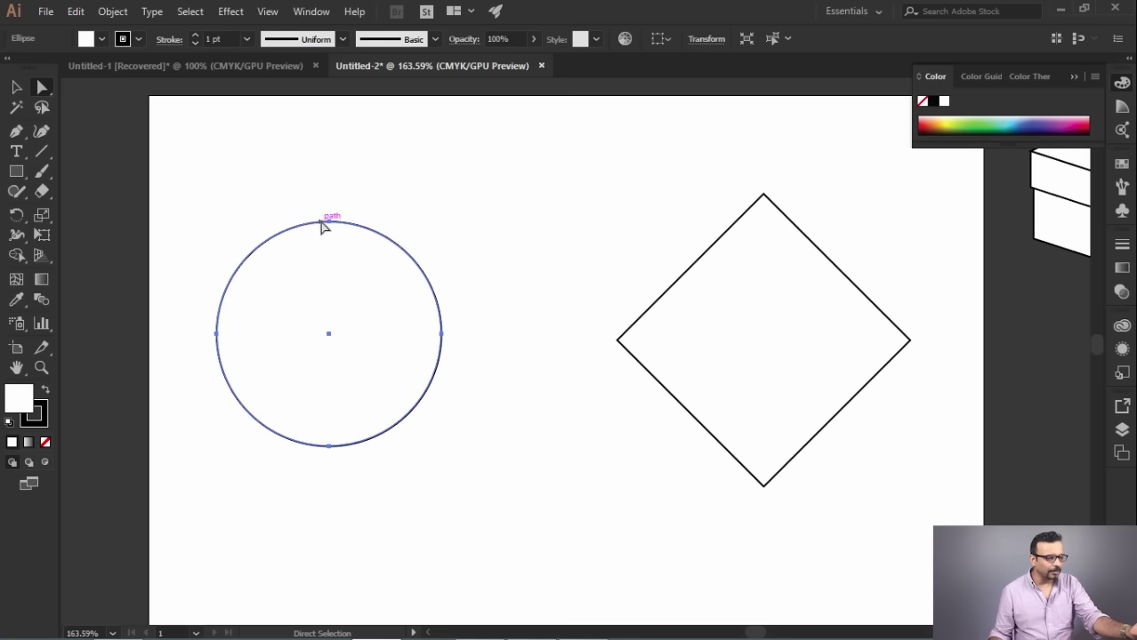
drag(274, 187, 375, 242)
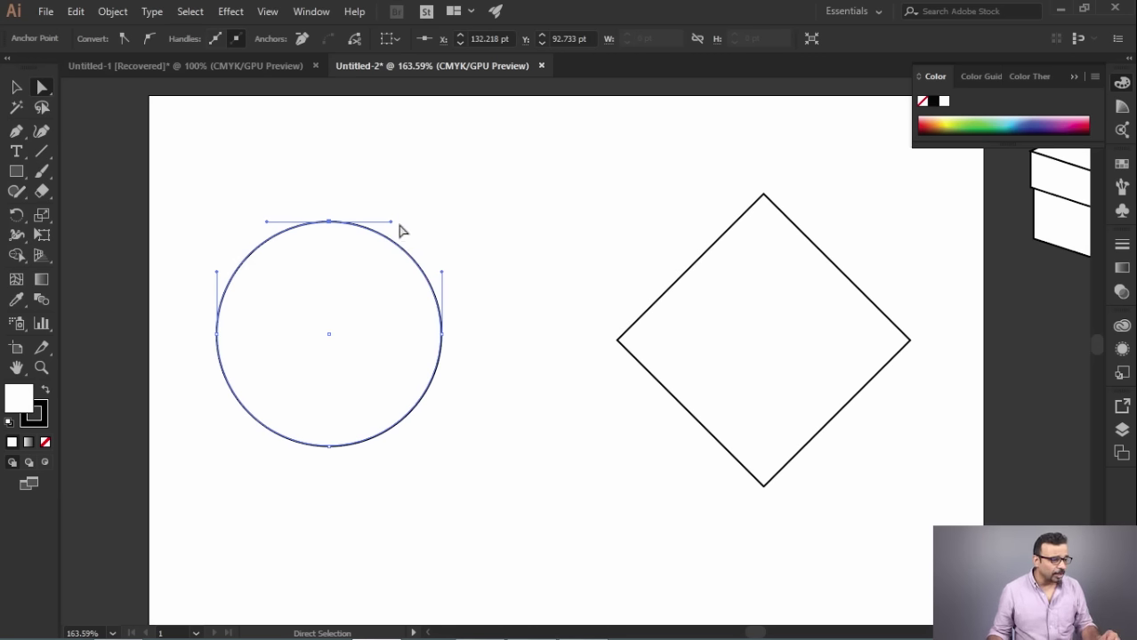
Distort the circle by dragging its top, right, bottom and left handles, then undo back to the circle
click(327, 223)
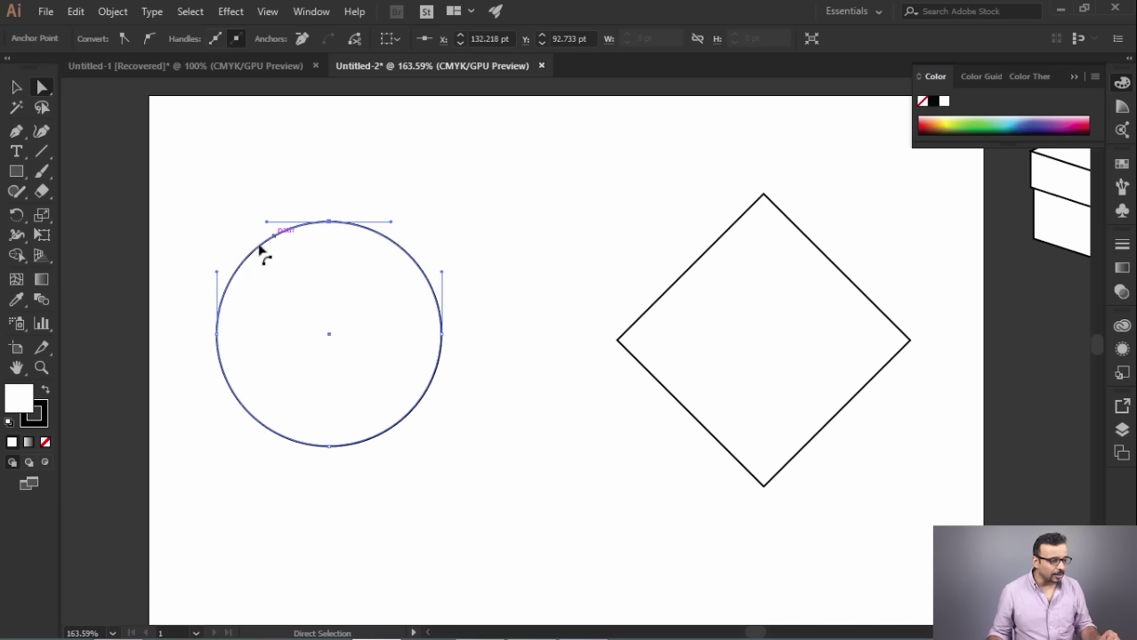
drag(391, 222, 331, 307)
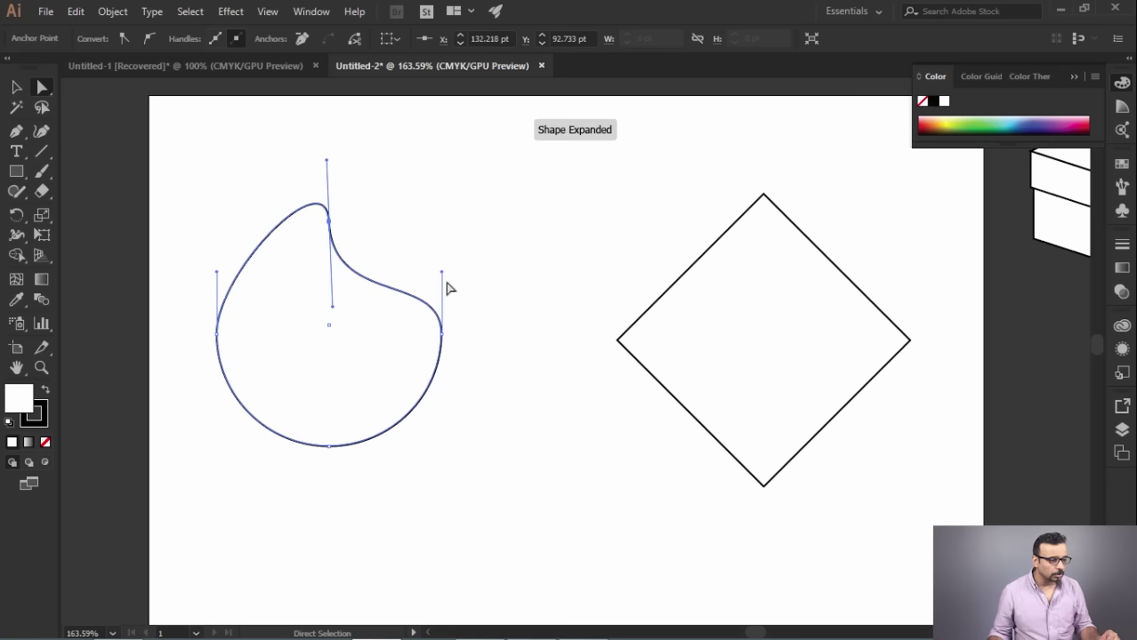
drag(441, 276, 381, 340)
drag(338, 452, 388, 455)
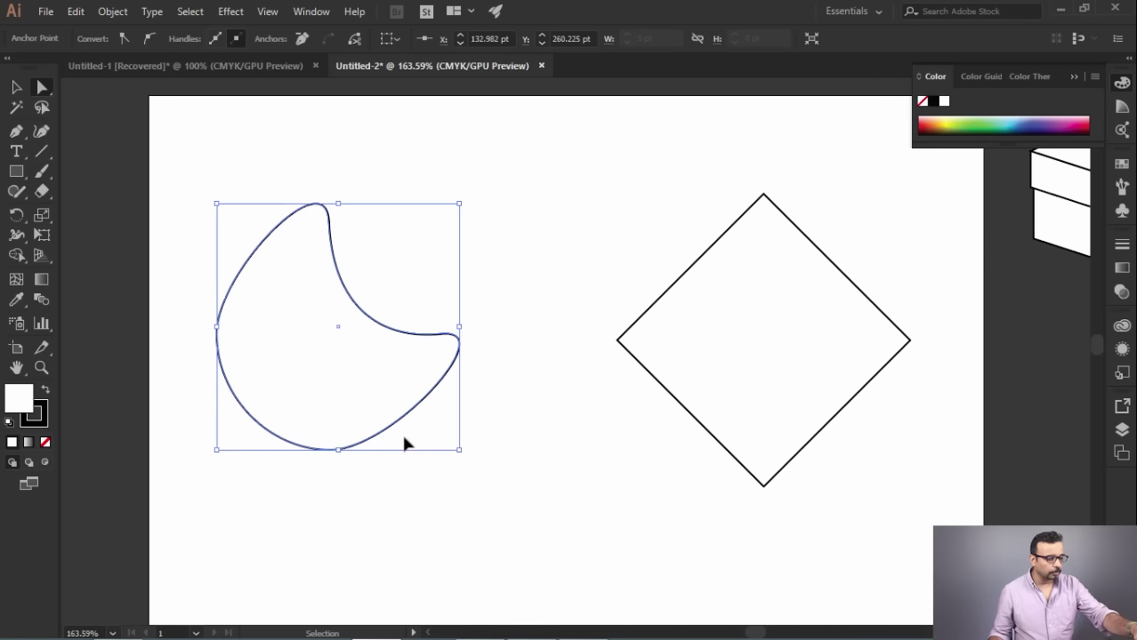
key(ctrl+z)
drag(391, 447, 338, 512)
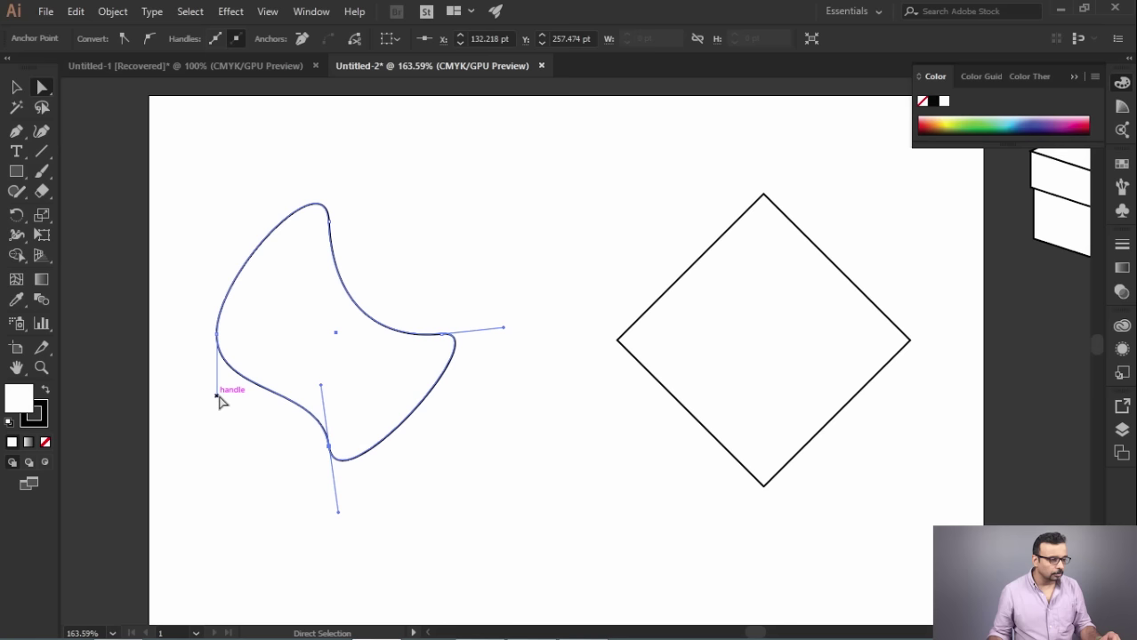
drag(218, 397, 255, 393)
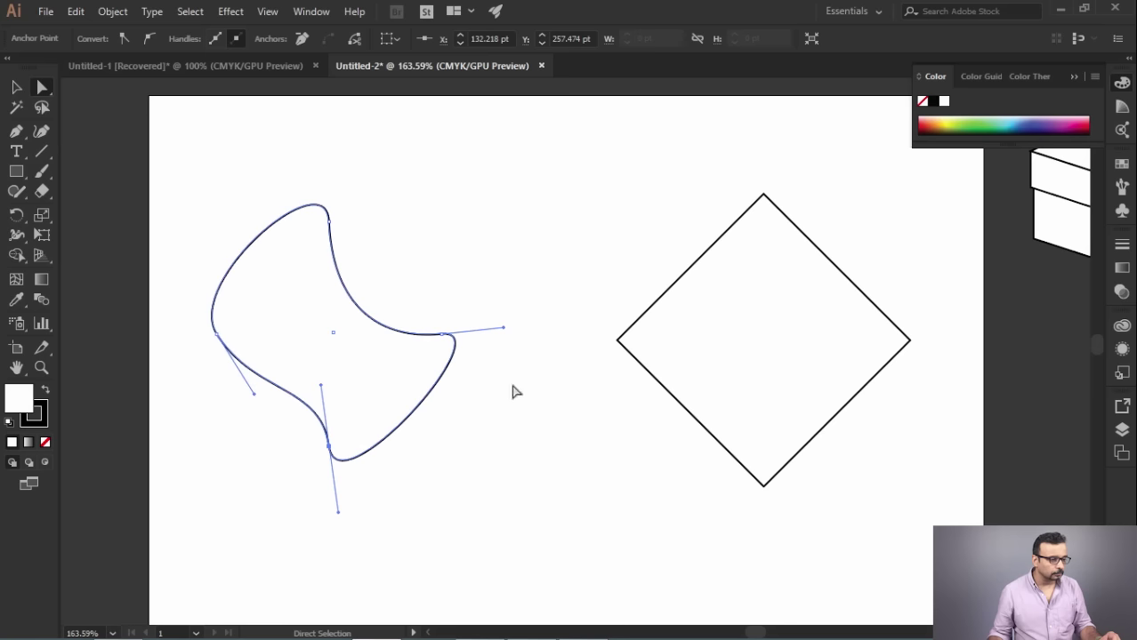
key(v)
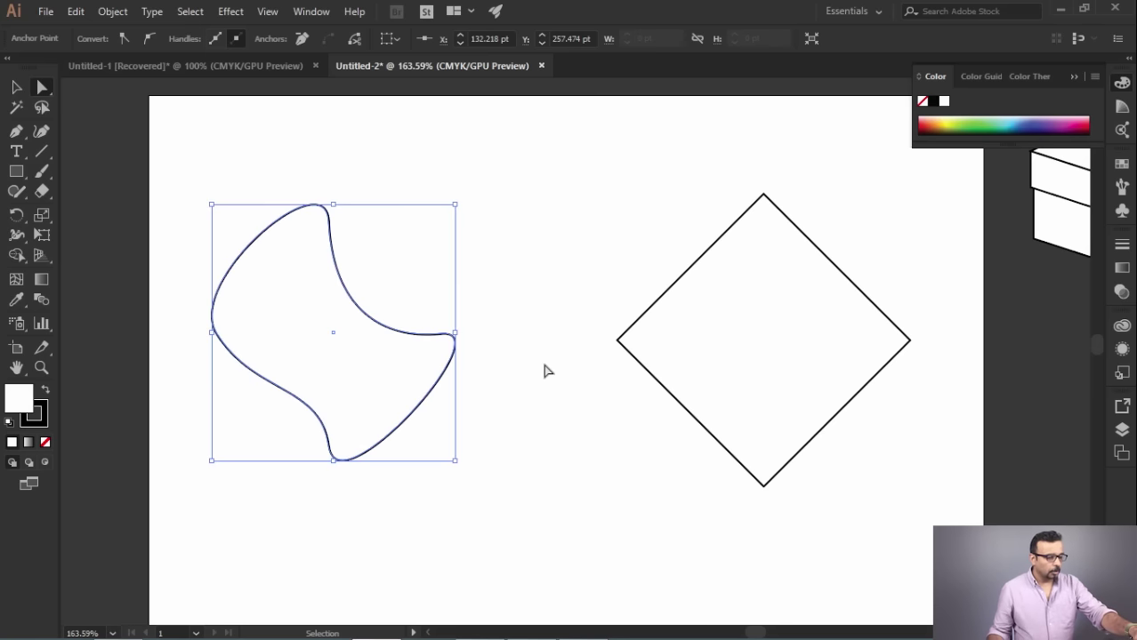
key(ctrl+z)
key(ctrl+z)
key(ctrl+z)
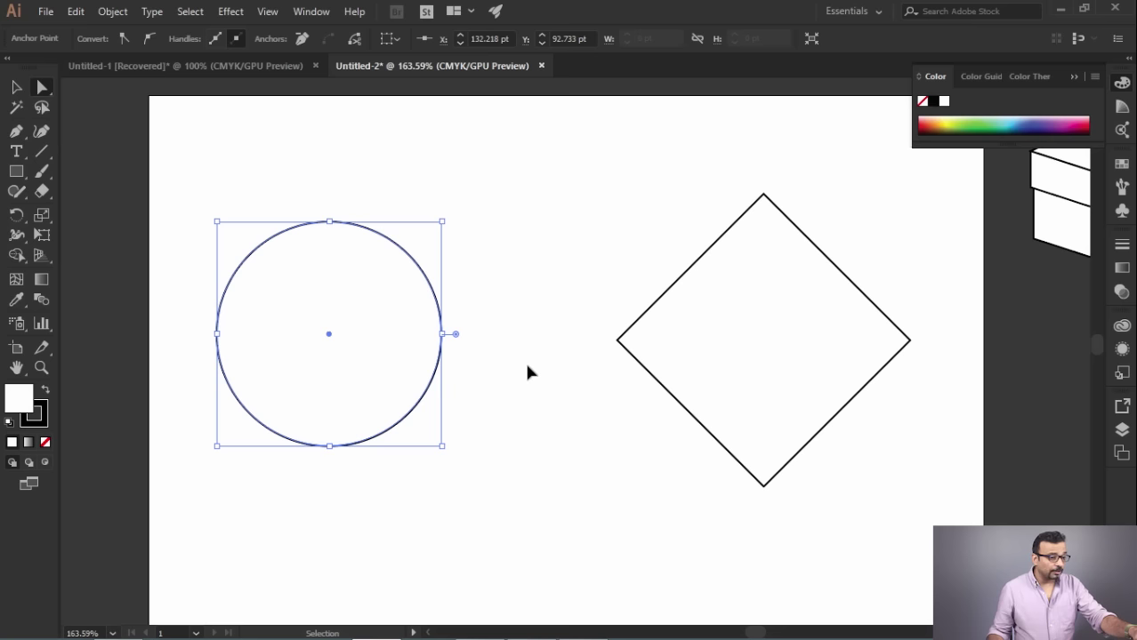
Raise the circle slightly and move the diamond about 58 pt left and 24 pt up
key(a)
drag(360, 304, 396, 276)
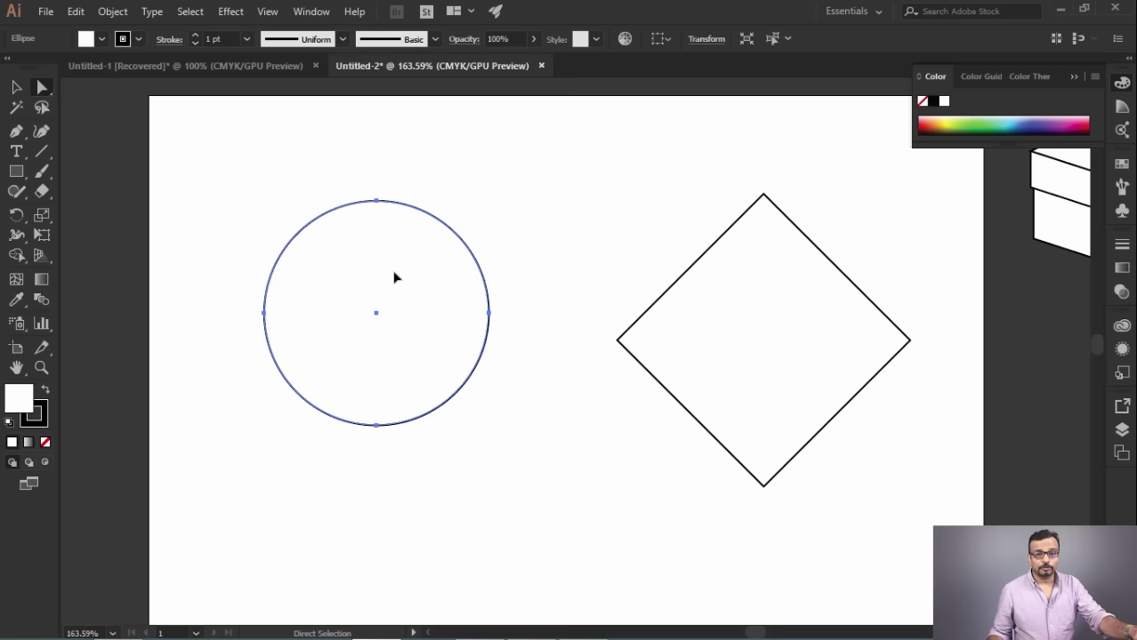
key(Left)
key(Left)
key(Left)
key(Left)
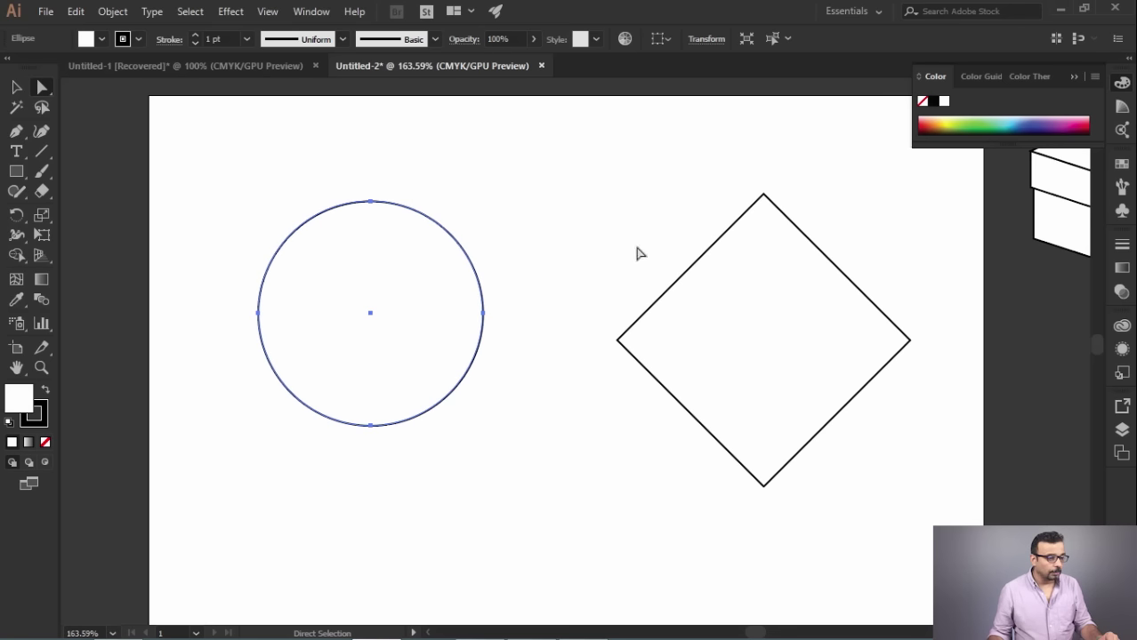
drag(787, 280, 709, 246)
click(684, 163)
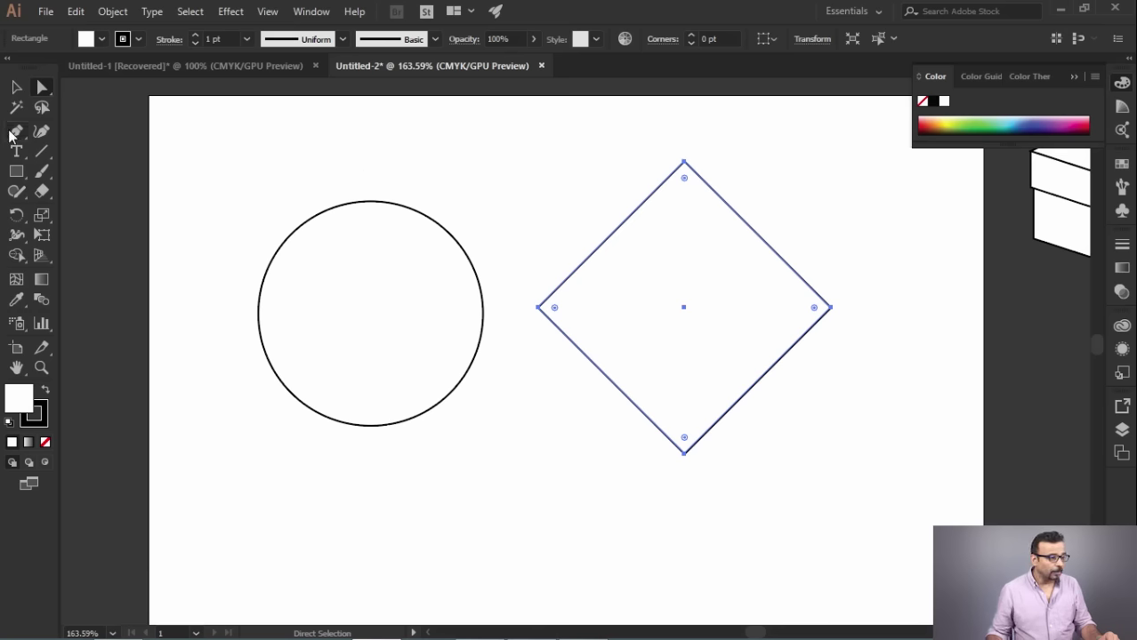
drag(10, 136, 103, 192)
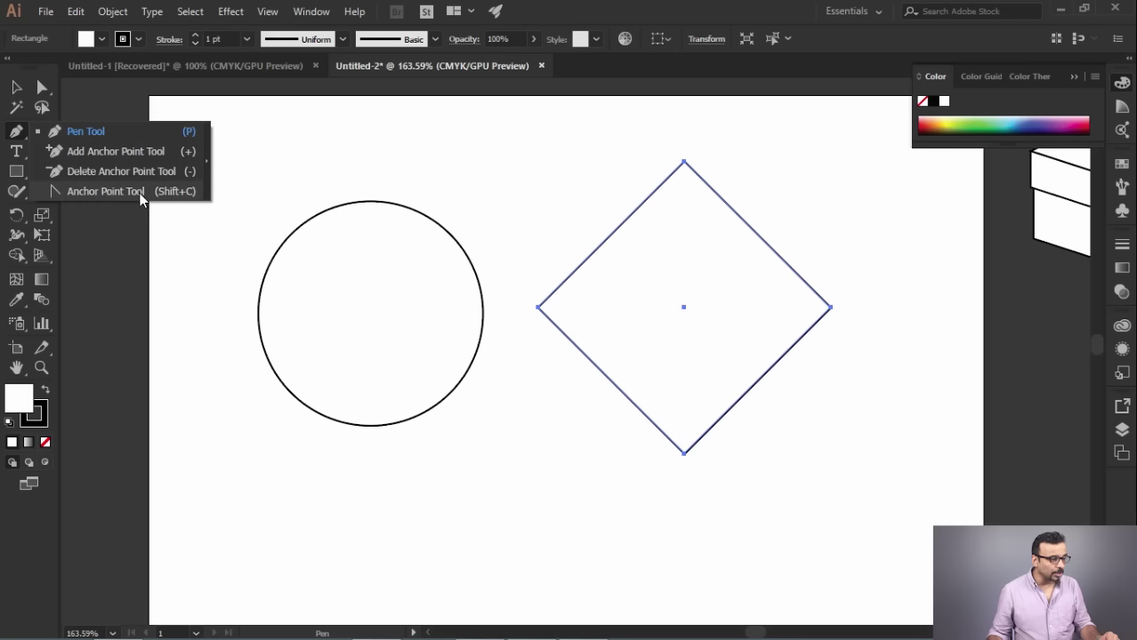
Round the diamond's top into a curve and convert the circle's four anchors to sharp corners
drag(140, 198, 142, 197)
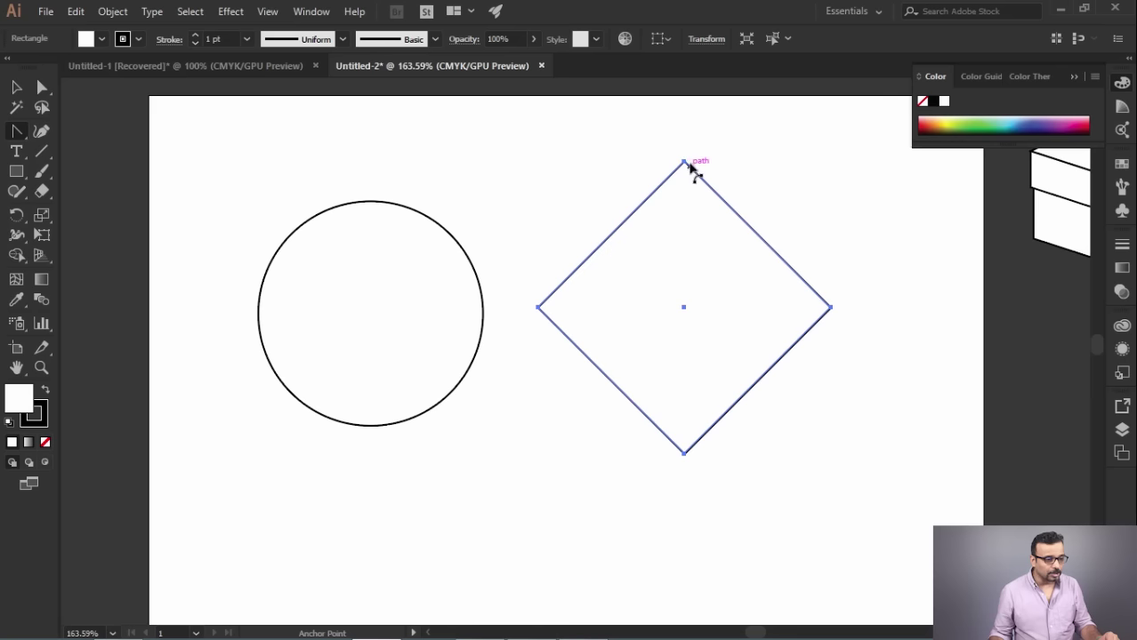
drag(684, 164, 797, 122)
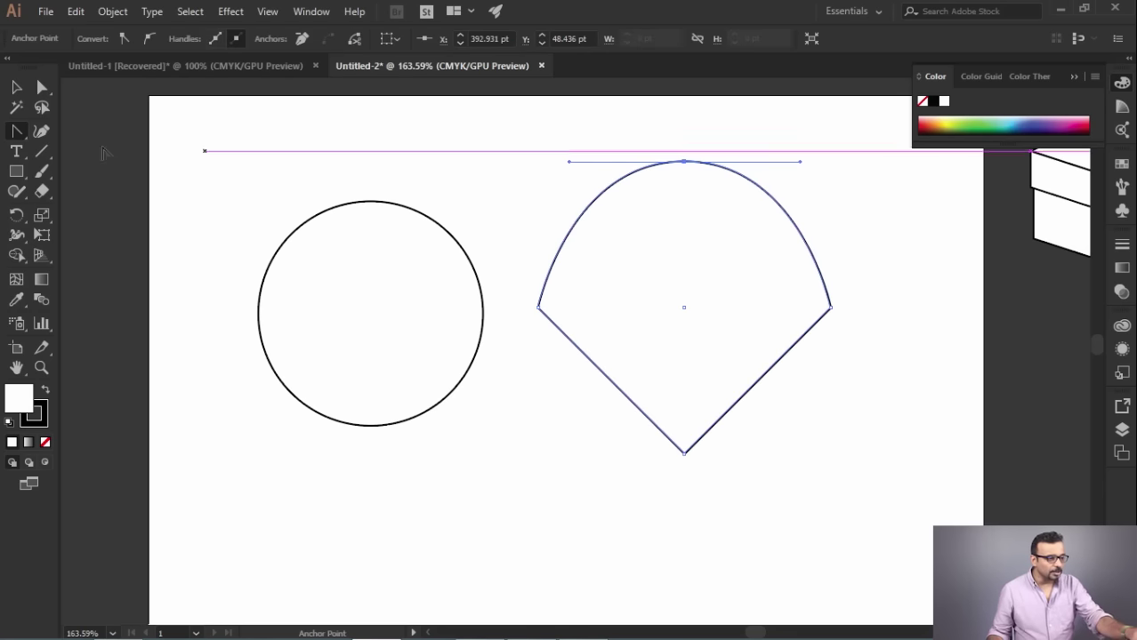
ctrl+click(357, 231)
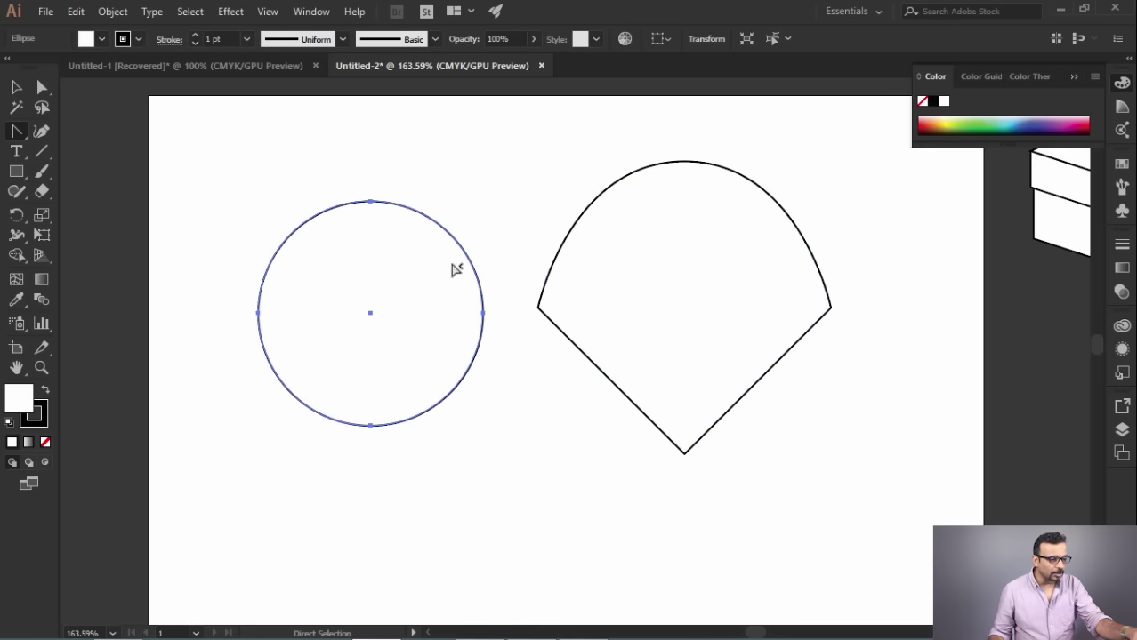
click(370, 203)
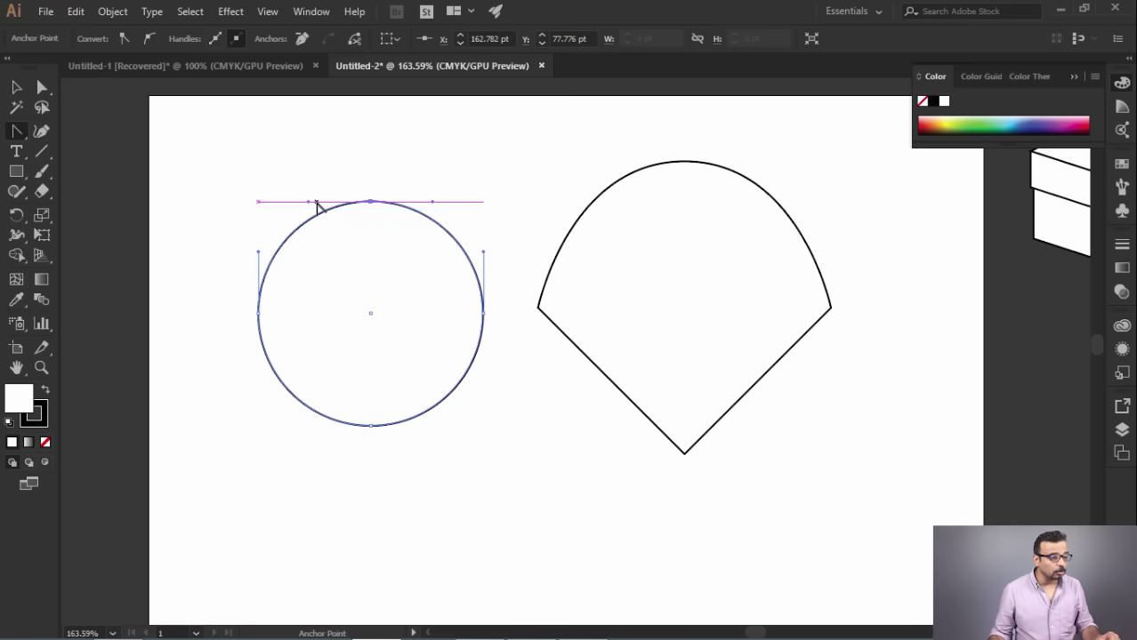
click(370, 201)
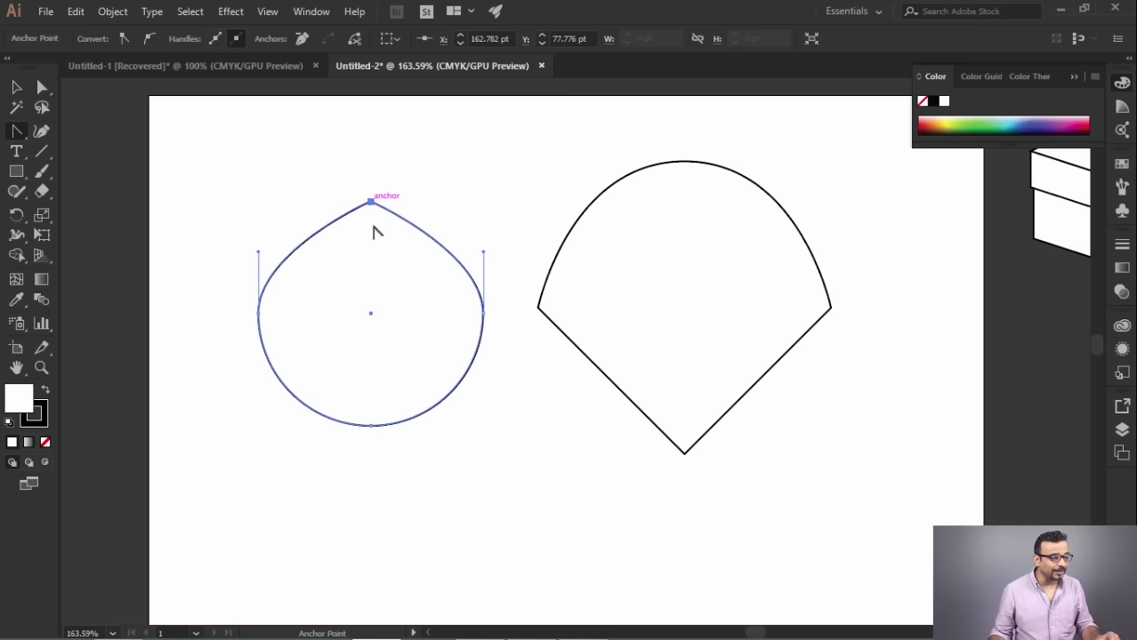
click(482, 313)
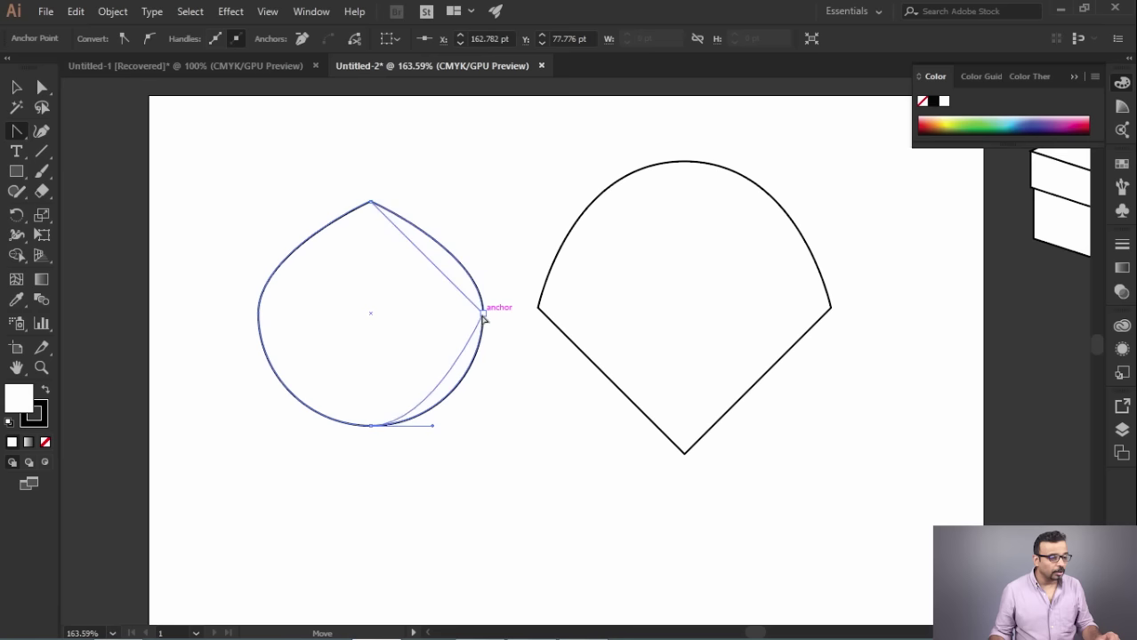
click(372, 426)
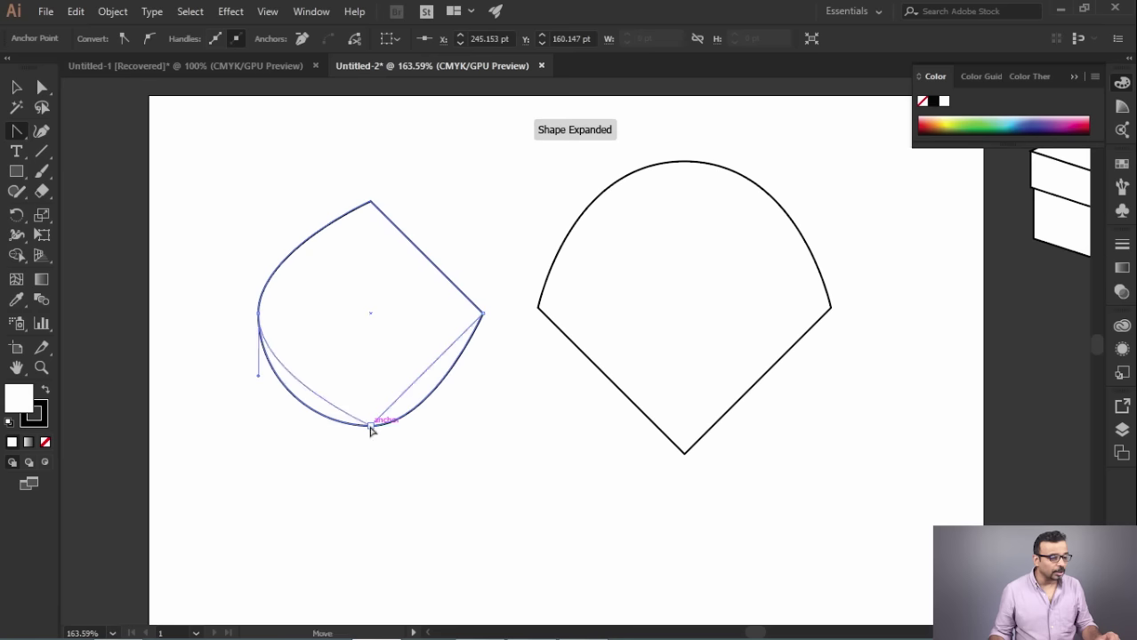
click(259, 313)
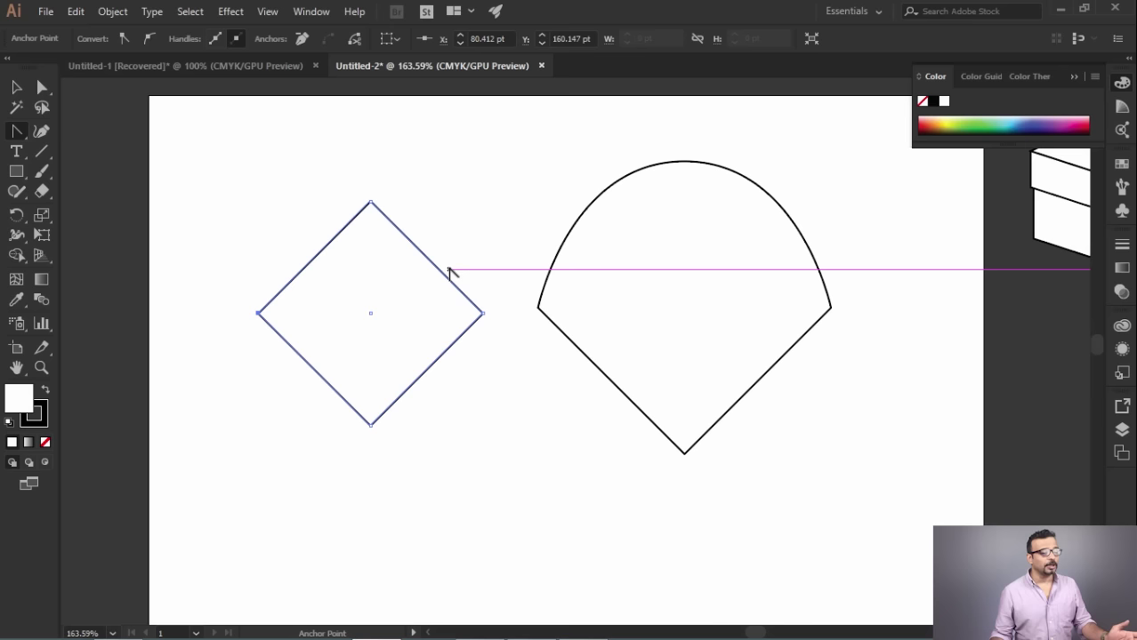
Pull smooth curves back out of the circle's left, bottom, right and top corners
drag(258, 313, 258, 249)
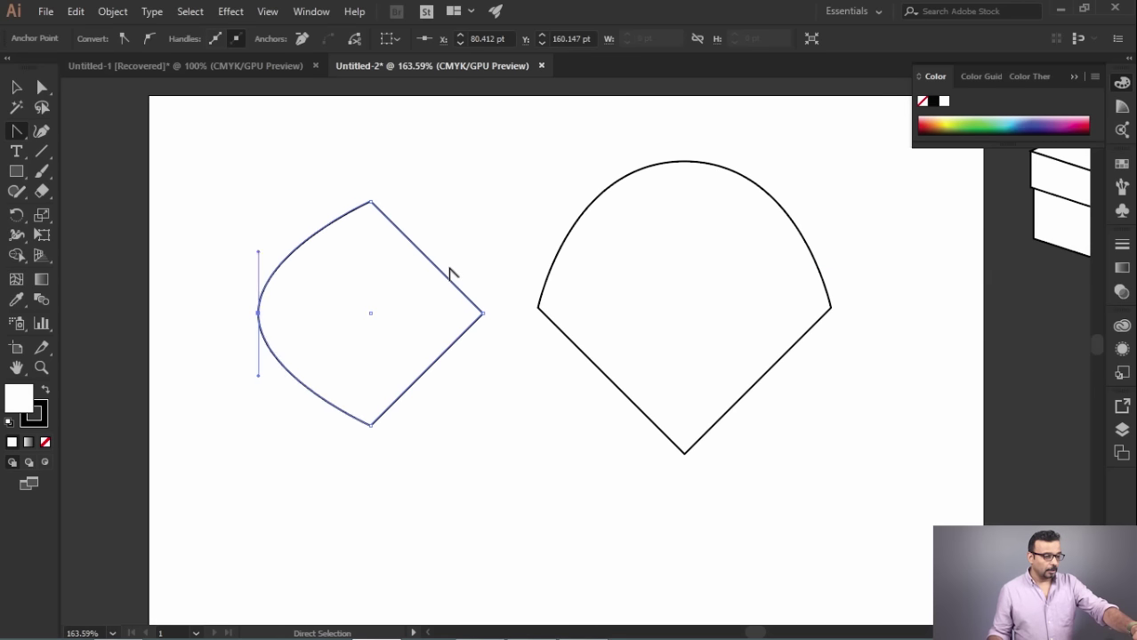
drag(371, 426, 307, 425)
drag(483, 313, 483, 374)
drag(371, 202, 434, 202)
Select the circle and diamond together and delete them
key(v)
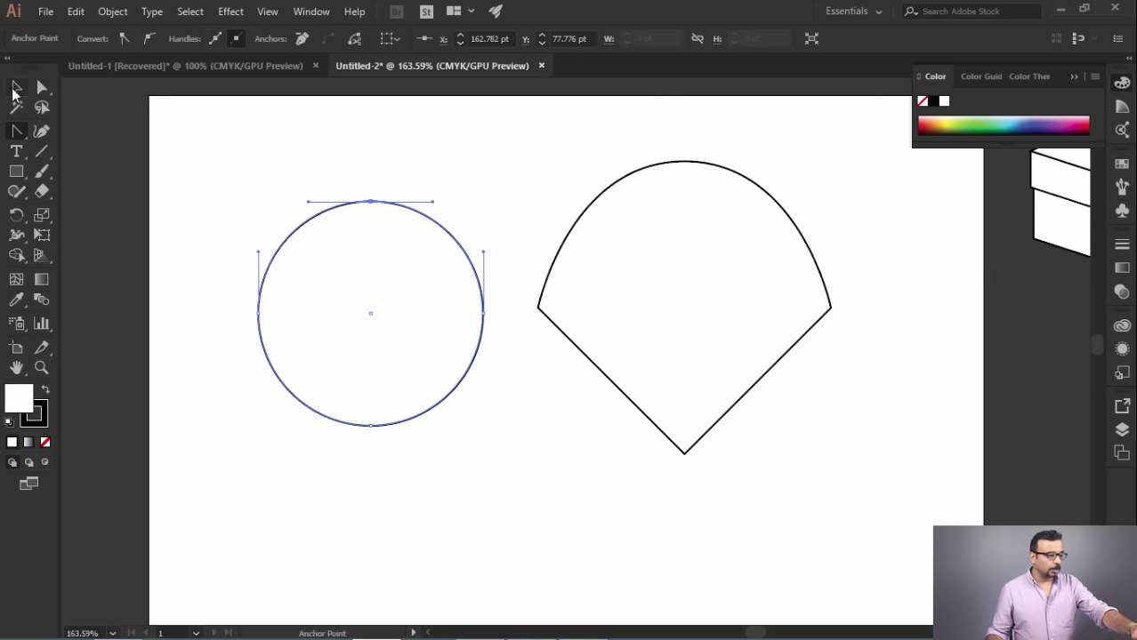
drag(241, 159, 668, 378)
key(Delete)
drag(16, 172, 97, 176)
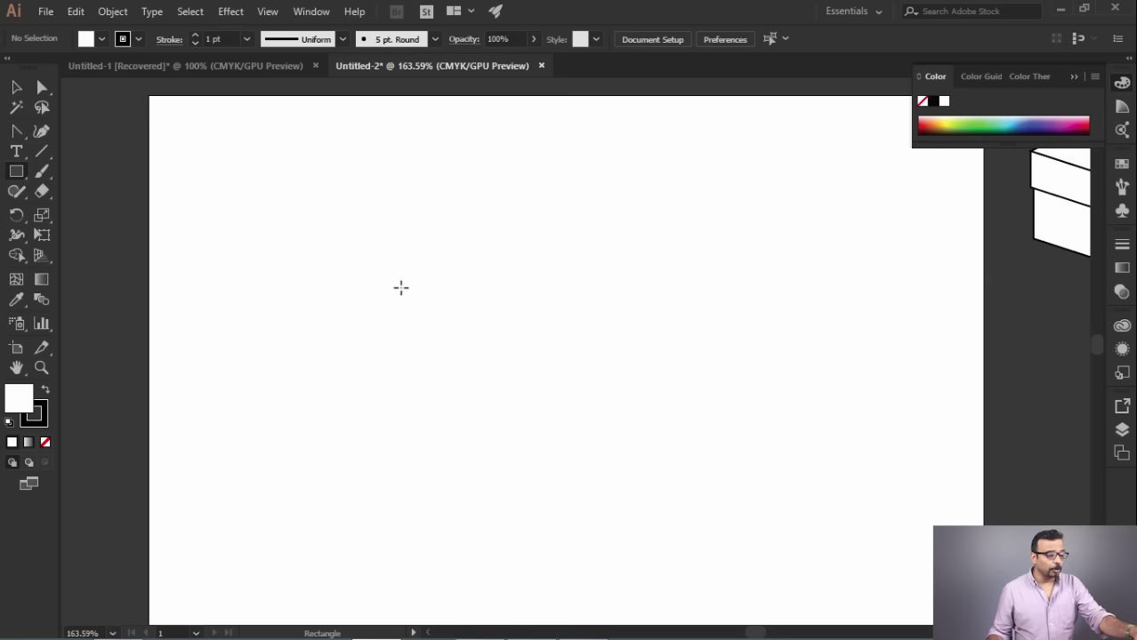
Draw a tall rectangle in the middle of the artboard
drag(360, 208, 659, 545)
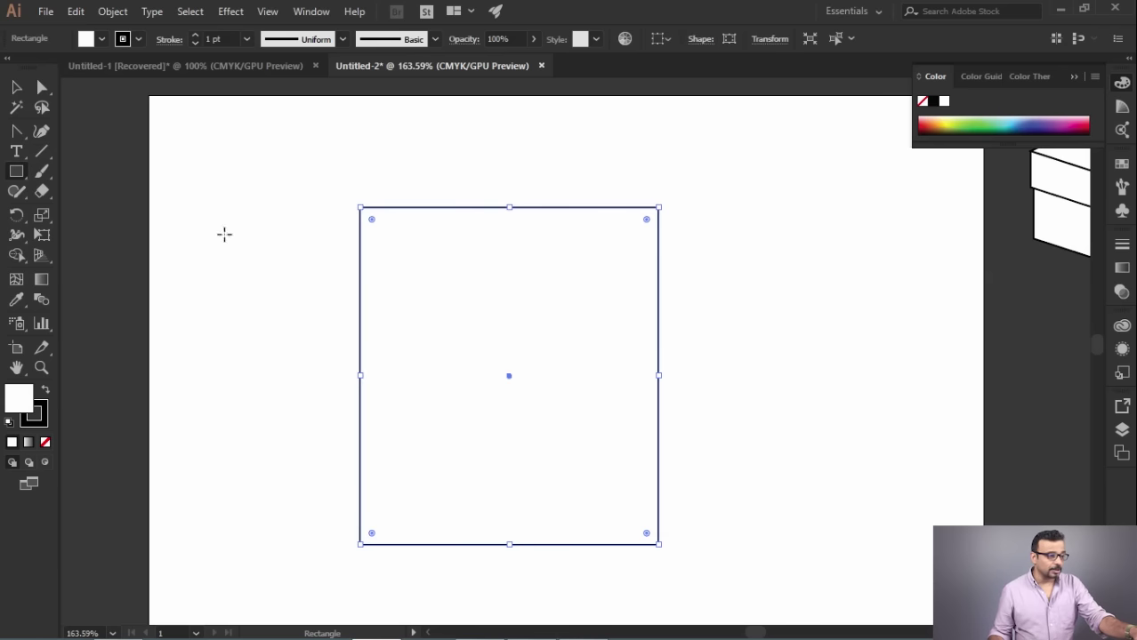
drag(17, 132, 53, 132)
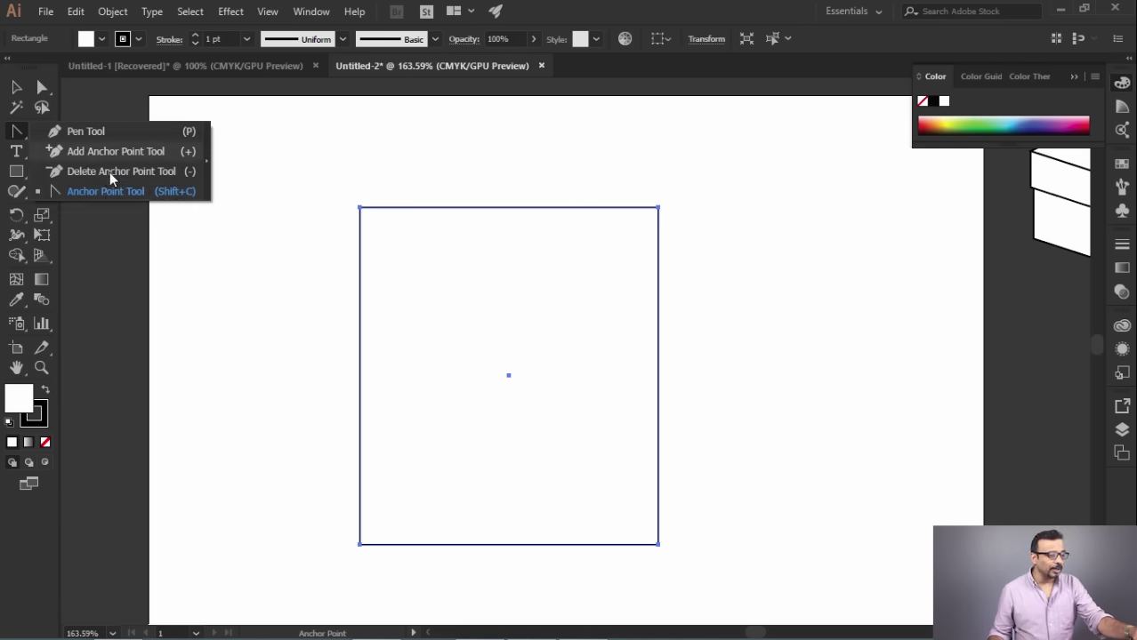
With the Pen, delete and restore the rectangle's top-left corner, then start an open path on its top edge
click(89, 130)
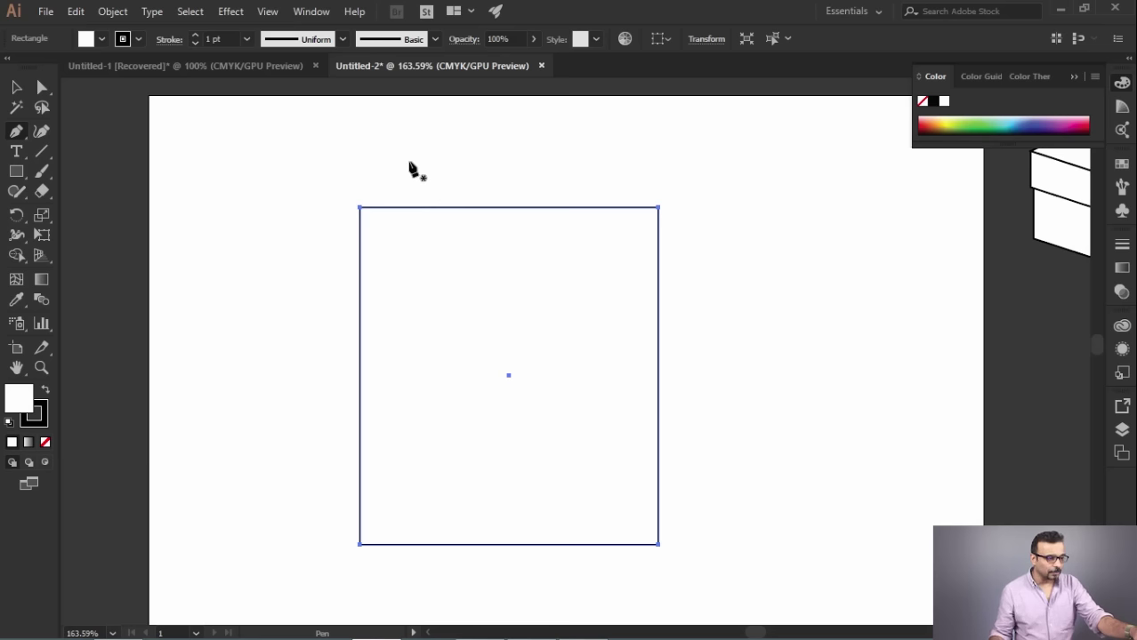
click(361, 209)
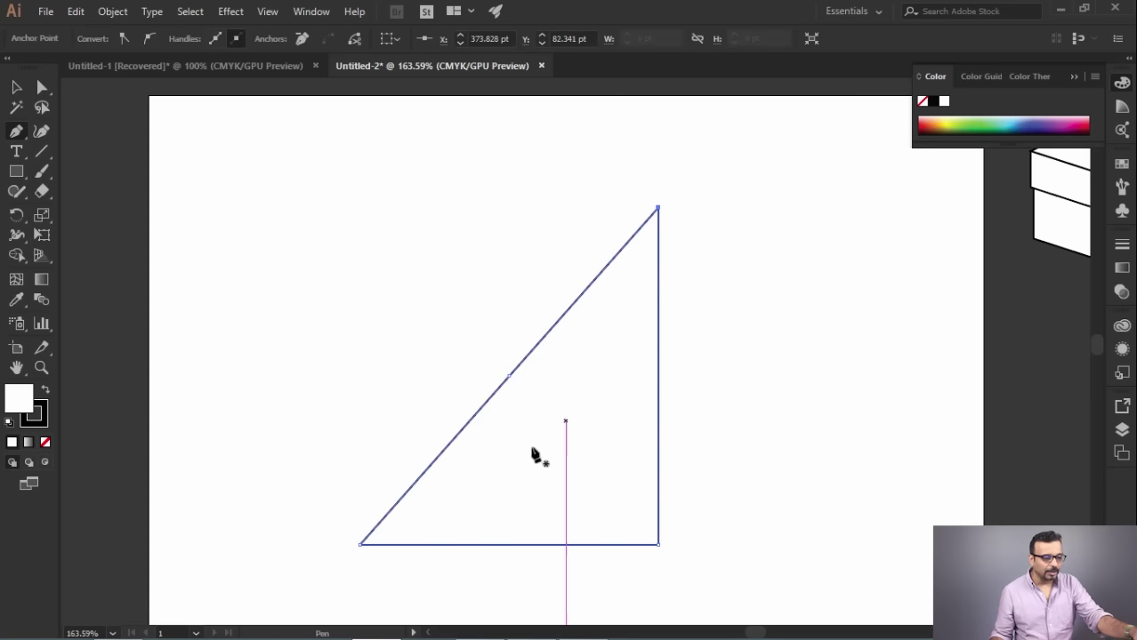
key(ctrl+z)
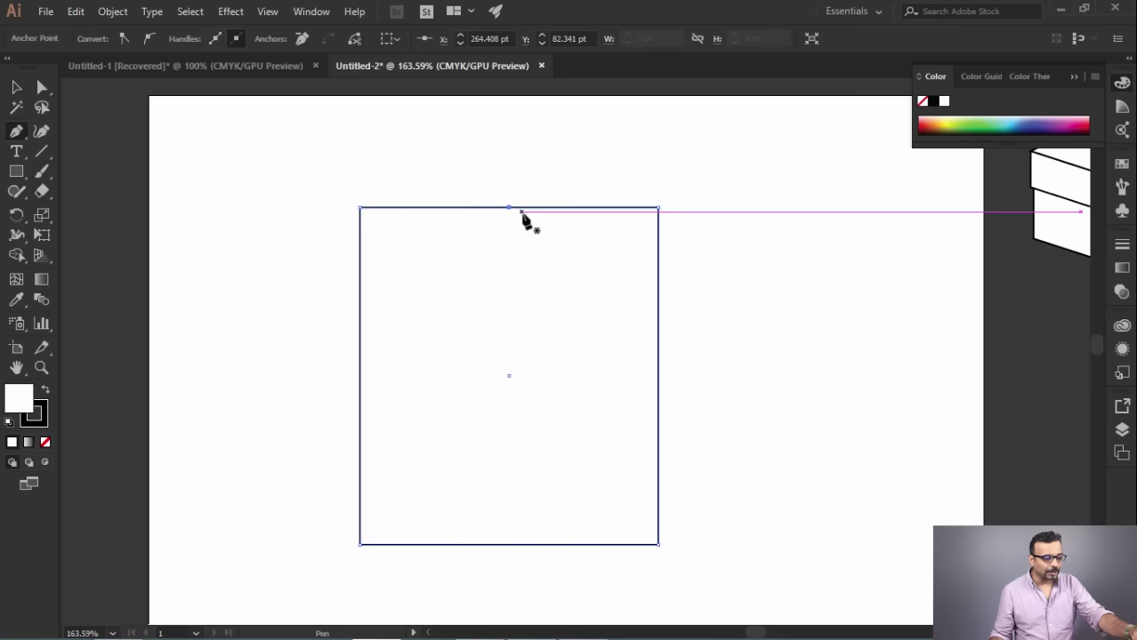
key(ctrl+z)
click(509, 200)
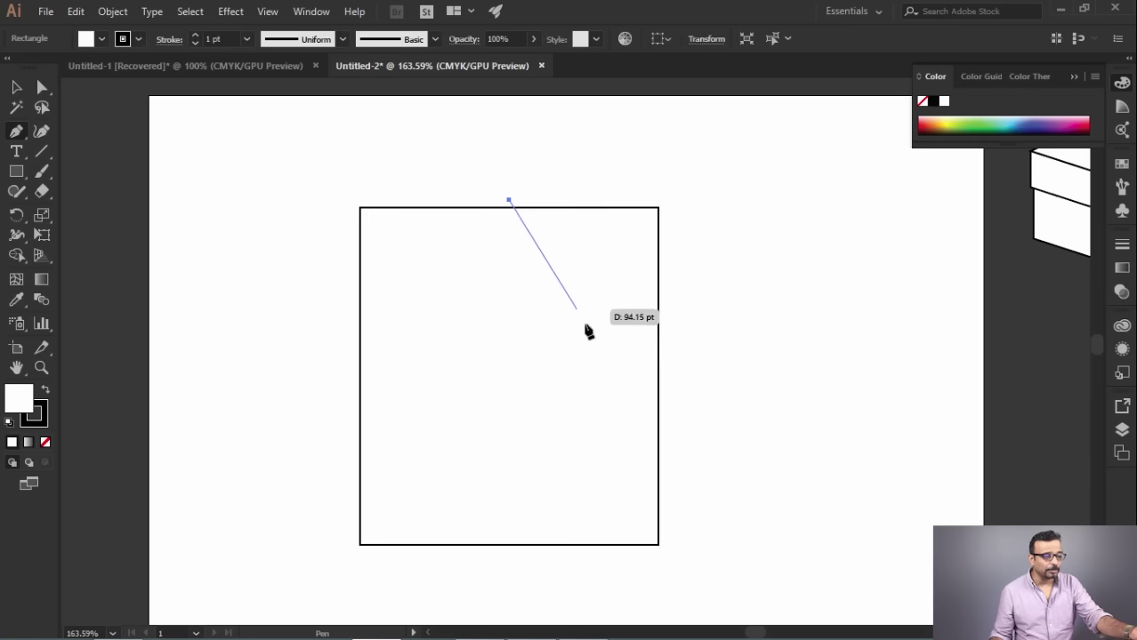
click(584, 324)
click(687, 177)
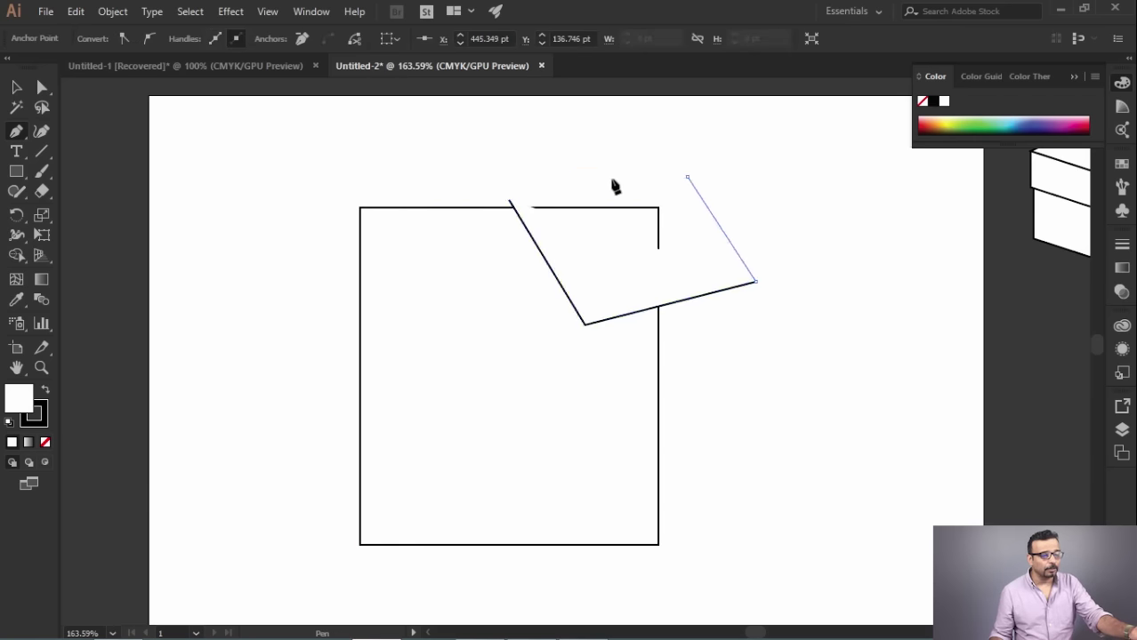